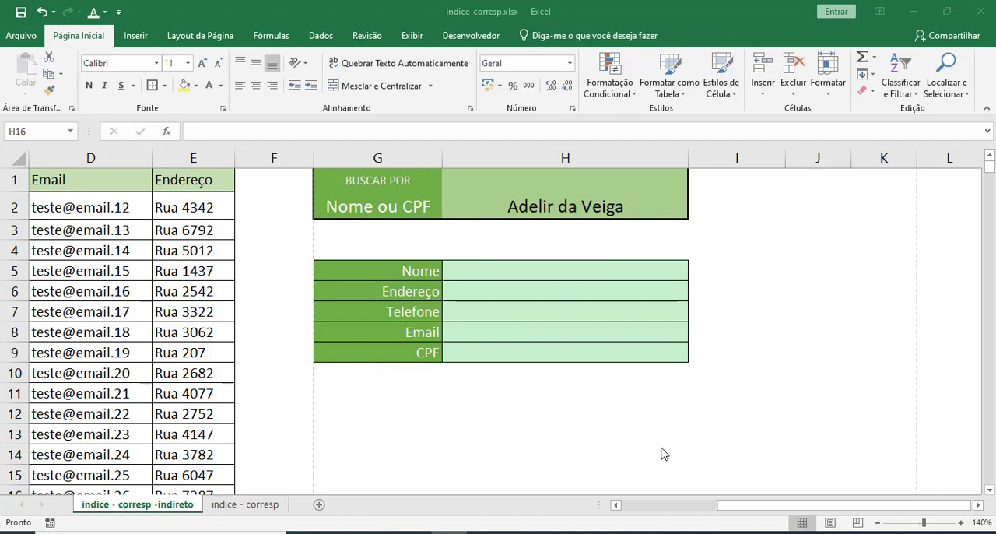
Examine the client table in columns A to E and the search form's lookup cell H2 and result cells H5:H9.
{"action": "left_click", "coordinate": [559, 202]}
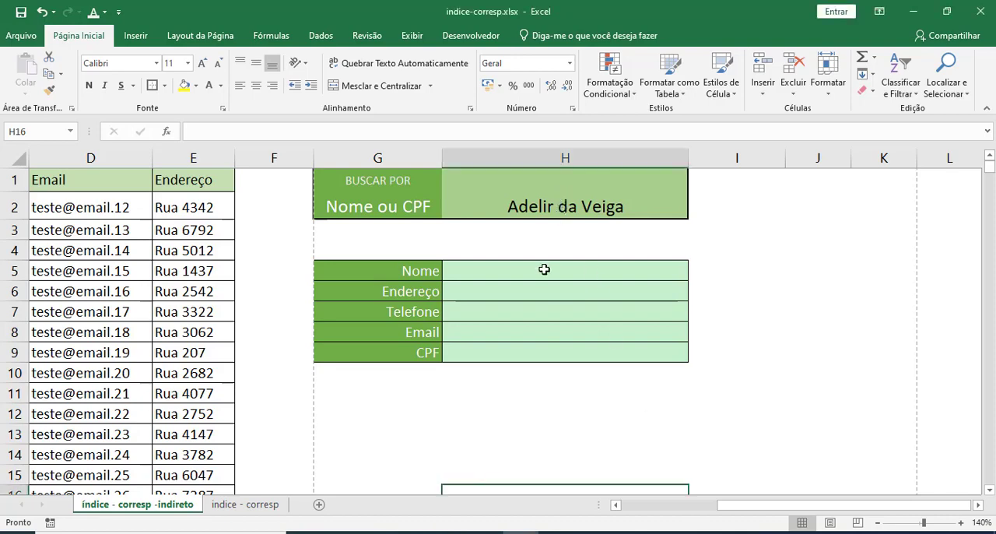
{"action": "left_click_drag", "start_coordinate": [544, 269], "coordinate": [532, 357]}
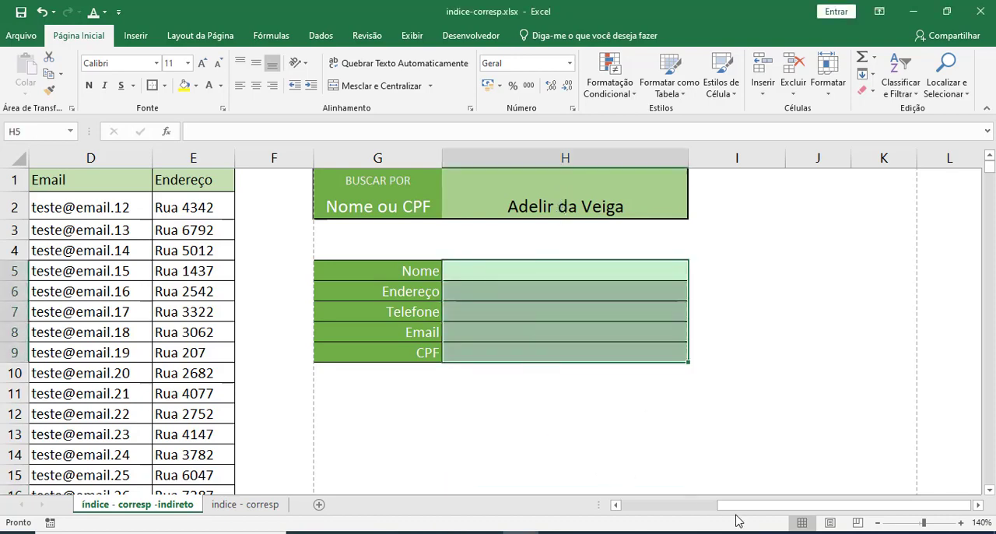
{"action": "left_click_drag", "start_coordinate": [731, 505], "coordinate": [628, 504]}
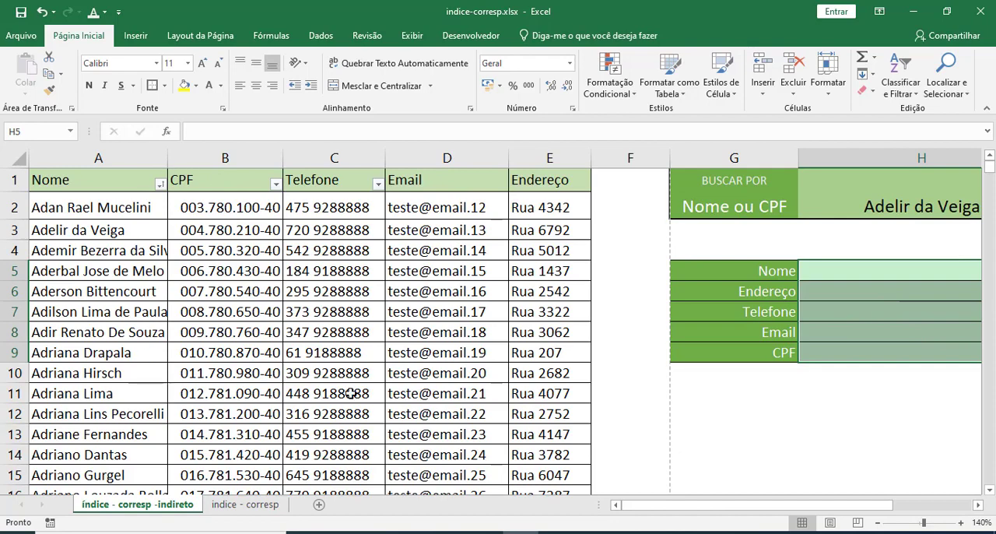
{"action": "left_click_drag", "start_coordinate": [658, 507], "coordinate": [707, 508]}
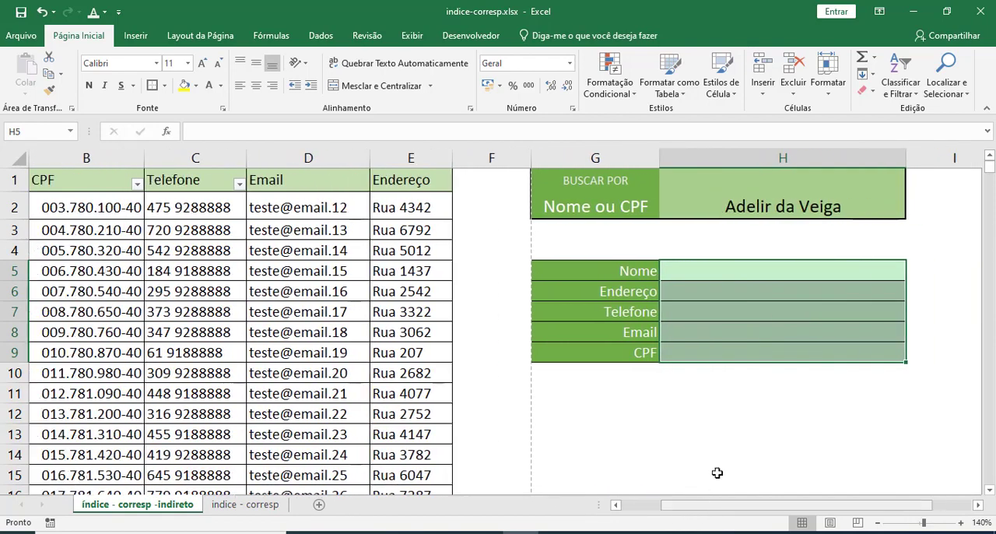
{"action": "left_click", "coordinate": [772, 212]}
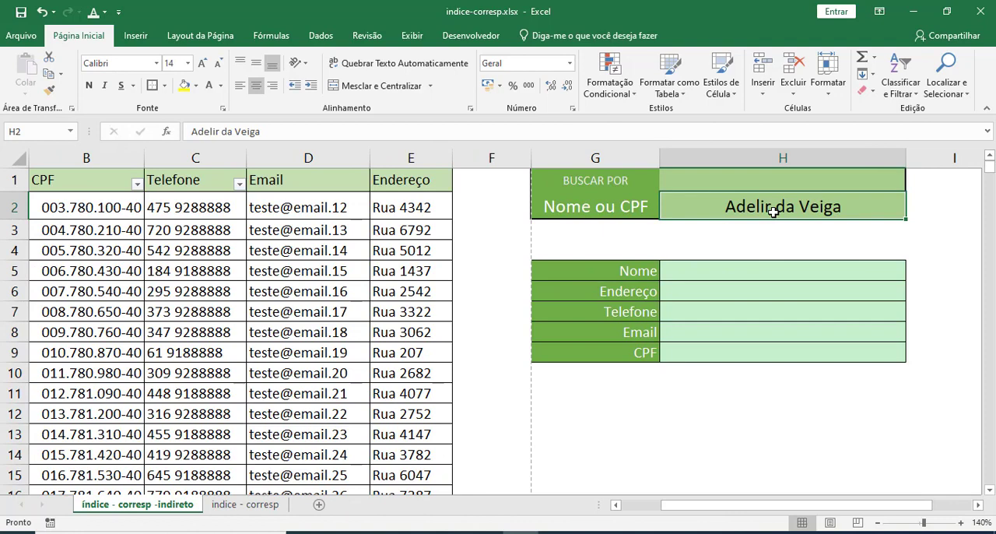
{"action": "left_click_drag", "start_coordinate": [765, 272], "coordinate": [764, 368]}
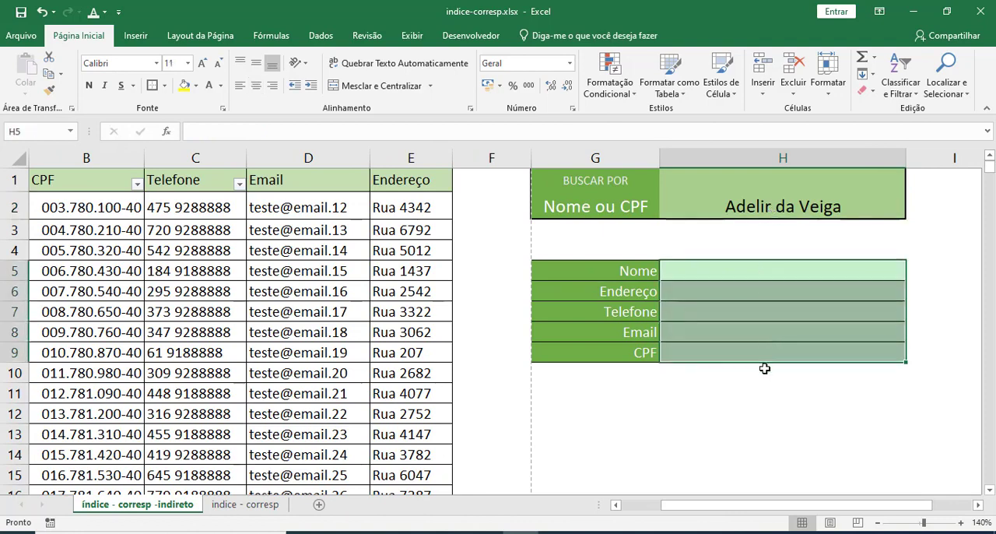
{"action": "left_click", "coordinate": [765, 370]}
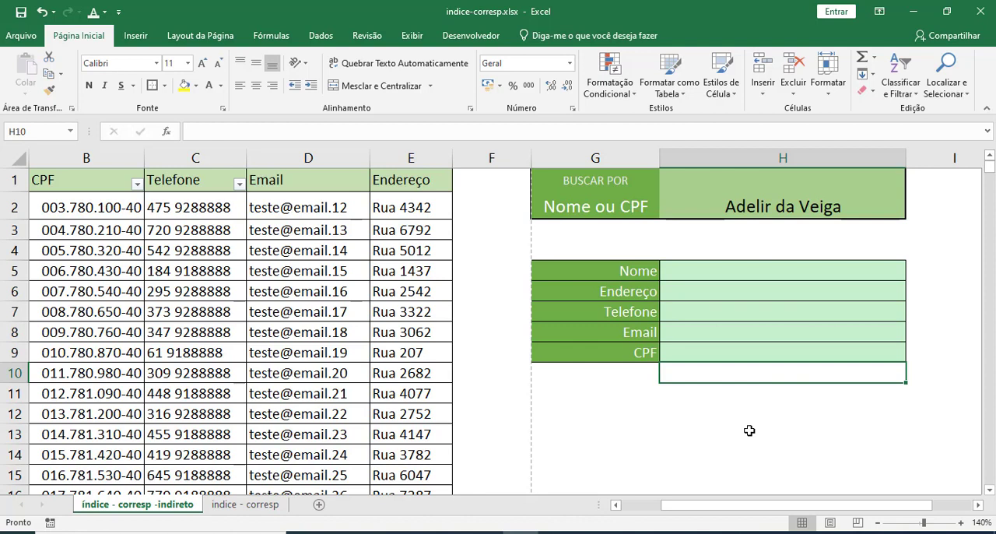
{"action": "left_click", "coordinate": [630, 212]}
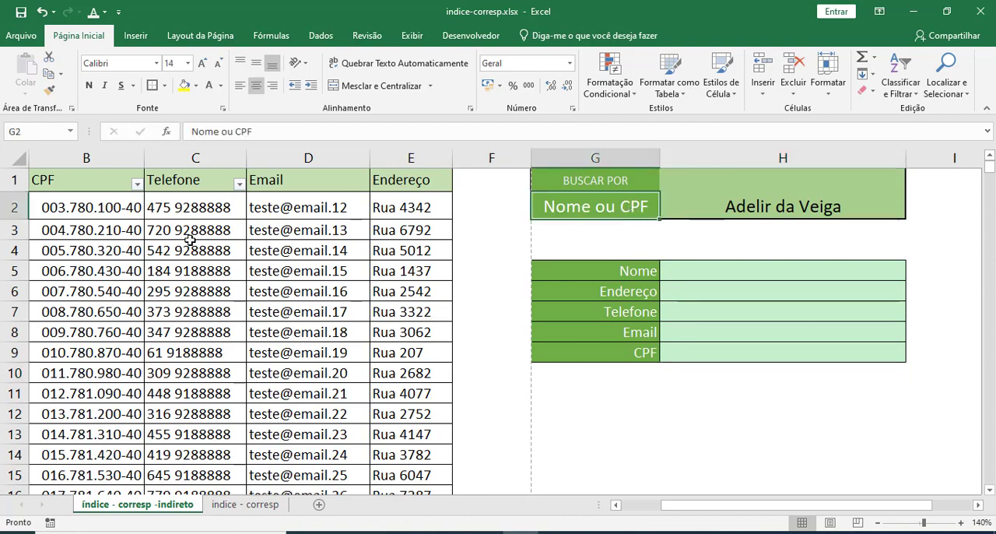
{"action": "left_click", "coordinate": [723, 207]}
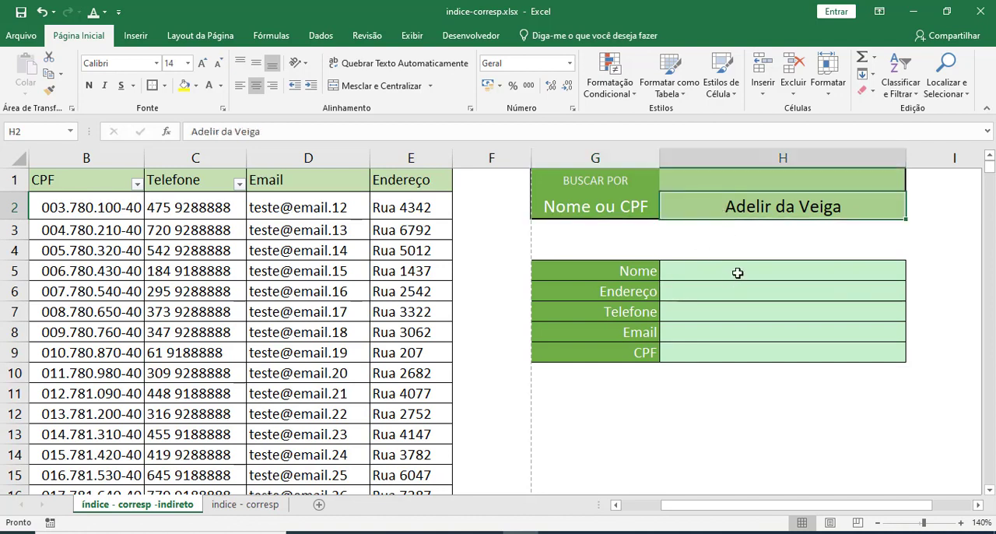
{"action": "left_click_drag", "start_coordinate": [738, 273], "coordinate": [739, 355]}
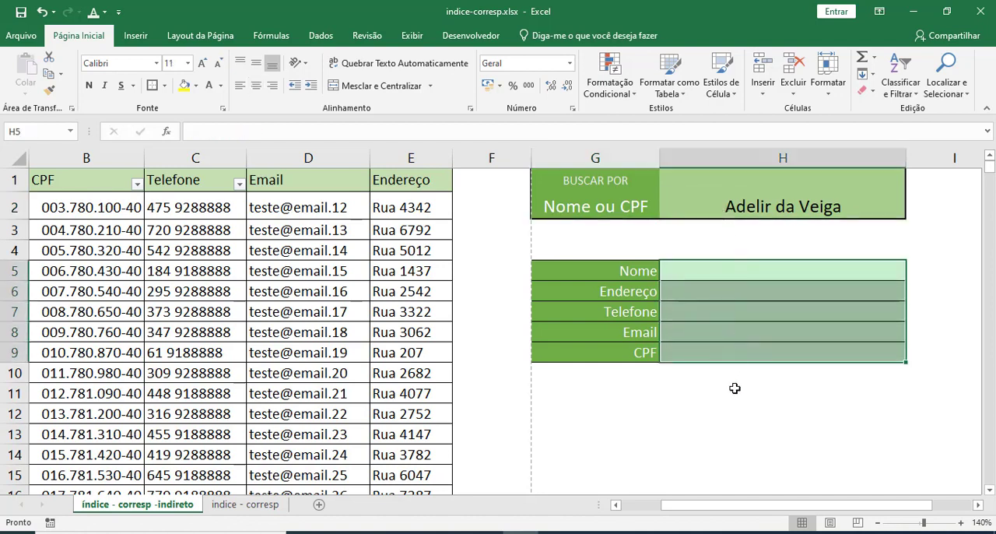
{"action": "left_click", "coordinate": [734, 388]}
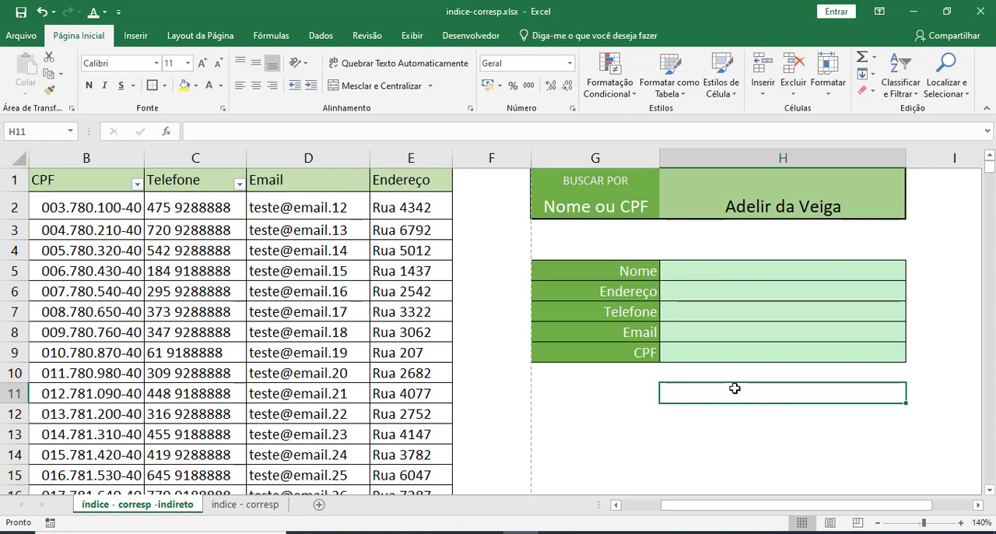
{"action": "left_click", "coordinate": [694, 295]}
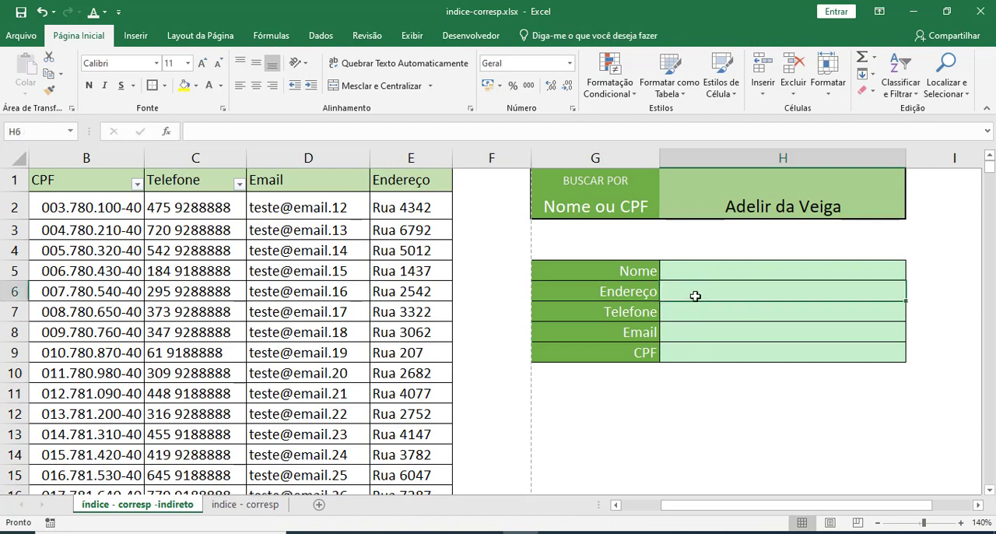
{"action": "left_click", "coordinate": [739, 207]}
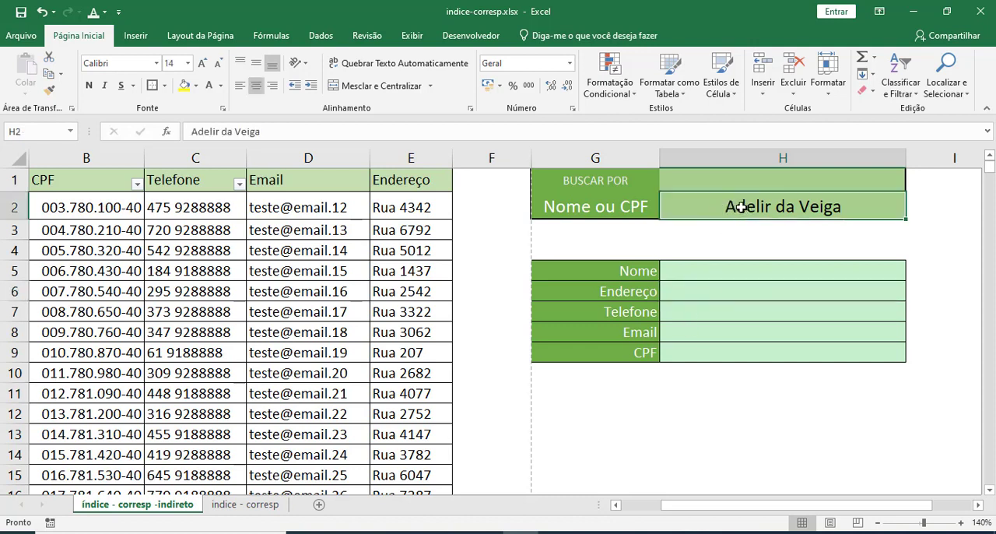
{"action": "left_click", "coordinate": [688, 297]}
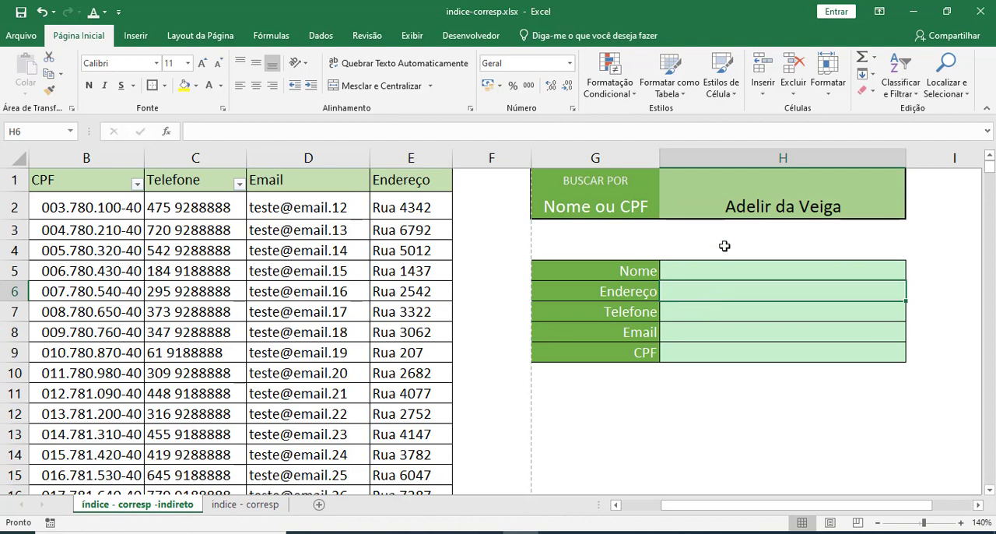
{"action": "left_click", "coordinate": [724, 211]}
{"action": "left_click", "coordinate": [707, 291]}
Shorten the search label in G2 to "Nome".
{"action": "double_click", "coordinate": [595, 209]}
{"action": "left_click_drag", "start_coordinate": [584, 207], "coordinate": [640, 208]}
{"action": "key", "text": "BackSpace"}
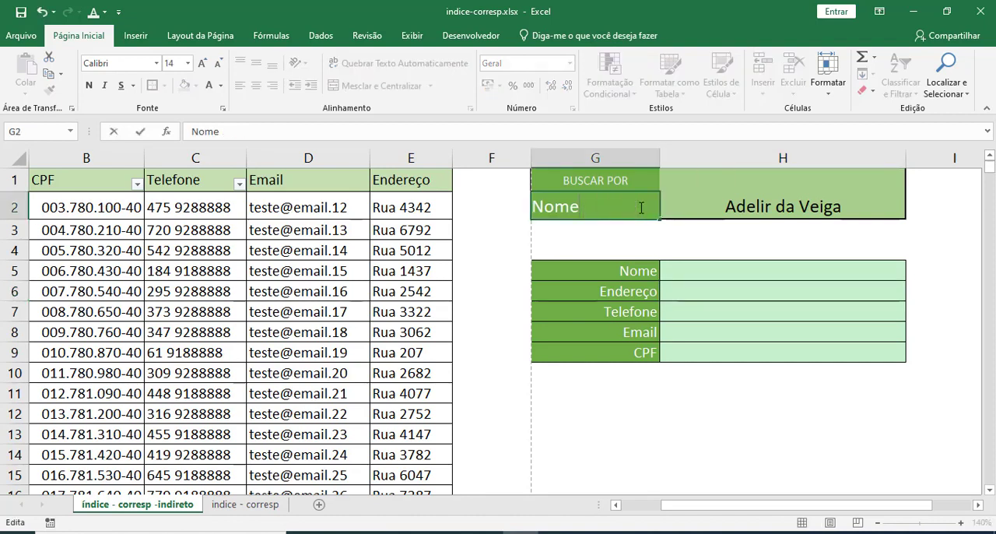
{"action": "key", "text": "Return"}
{"action": "left_click", "coordinate": [640, 207]}
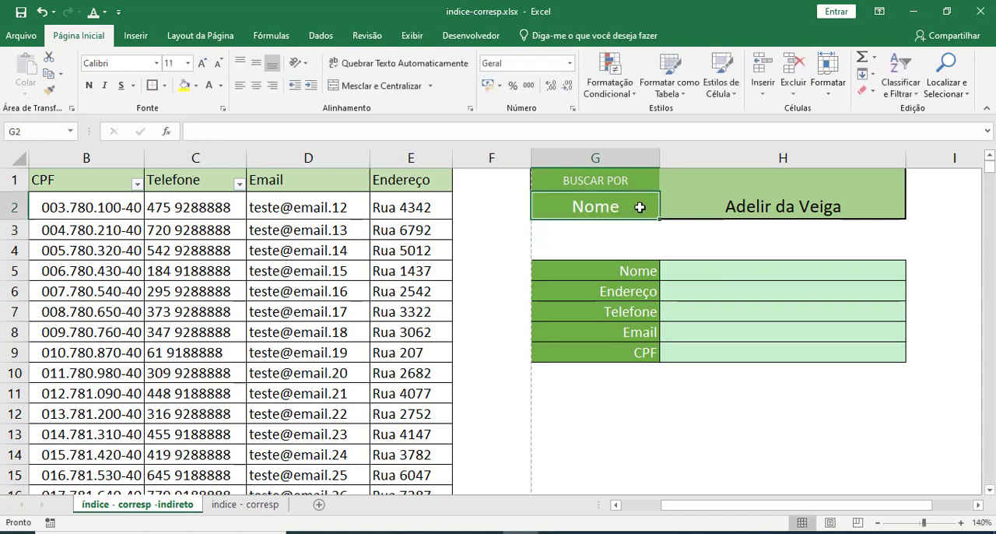
Start an ÍNDICE formula in the Endereço result cell H6 with columns A:E as its matrix.
{"action": "left_click", "coordinate": [716, 290]}
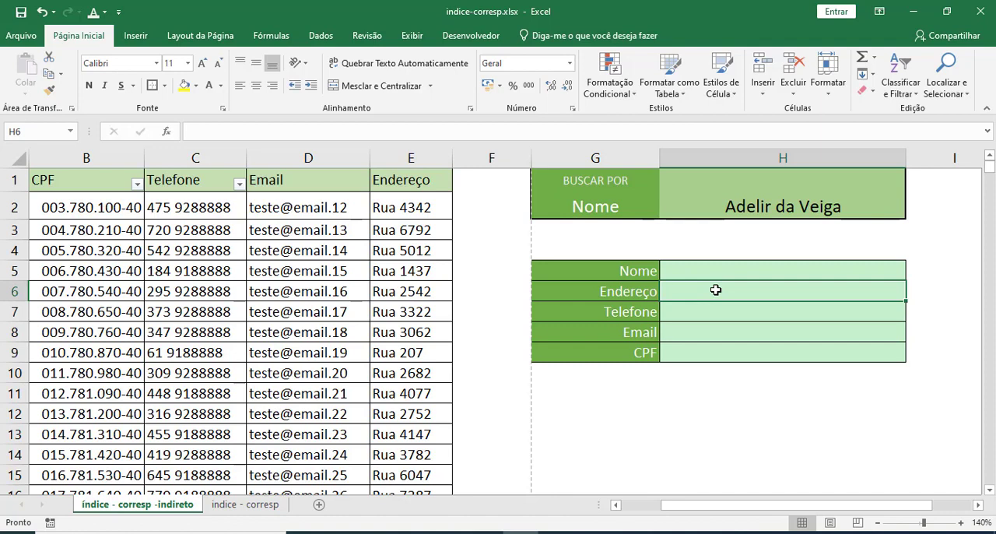
{"action": "type", "text": "=índi"}
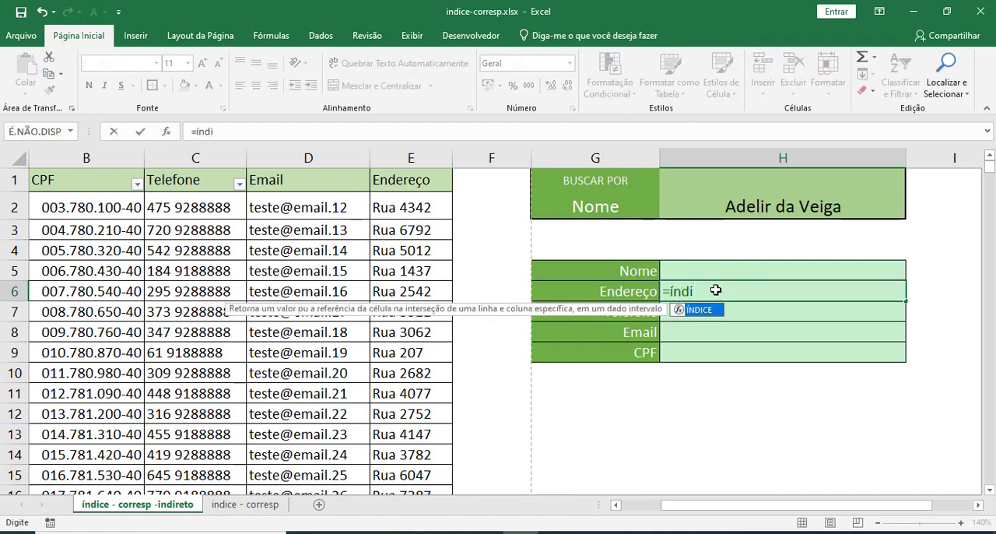
{"action": "key", "text": "Tab"}
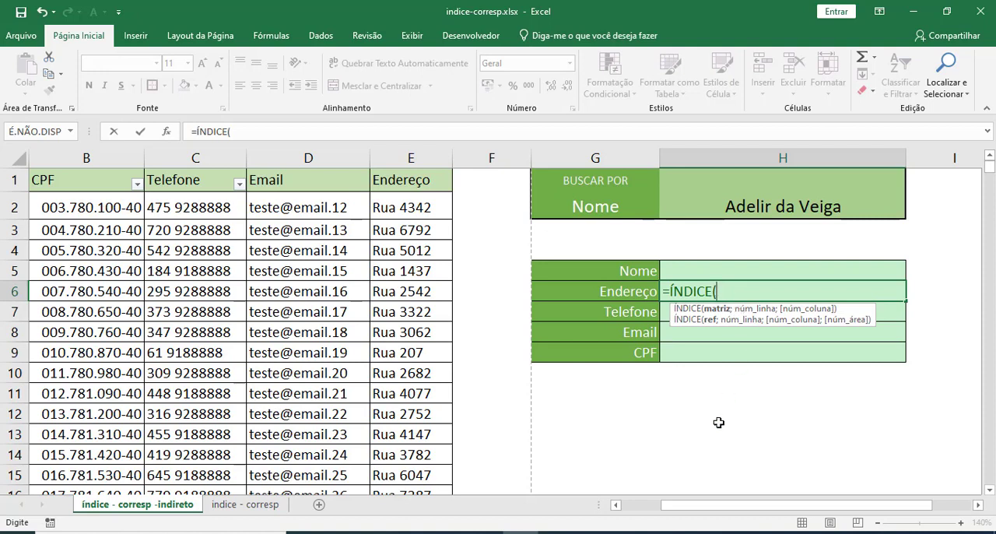
{"action": "left_click_drag", "start_coordinate": [682, 502], "coordinate": [634, 503]}
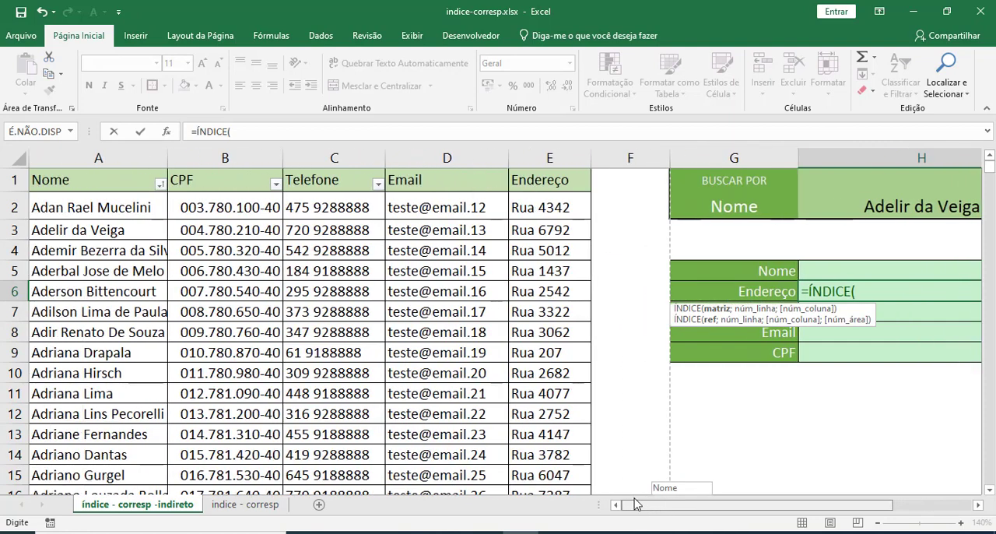
{"action": "left_click", "coordinate": [165, 159]}
{"action": "left_click_drag", "start_coordinate": [177, 158], "coordinate": [543, 158]}
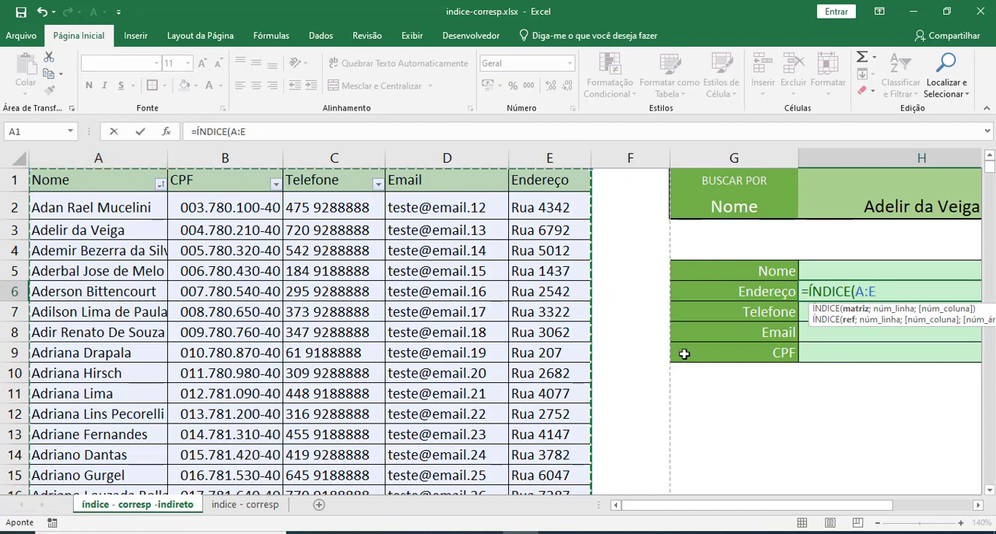
{"action": "type", "text": ";"}
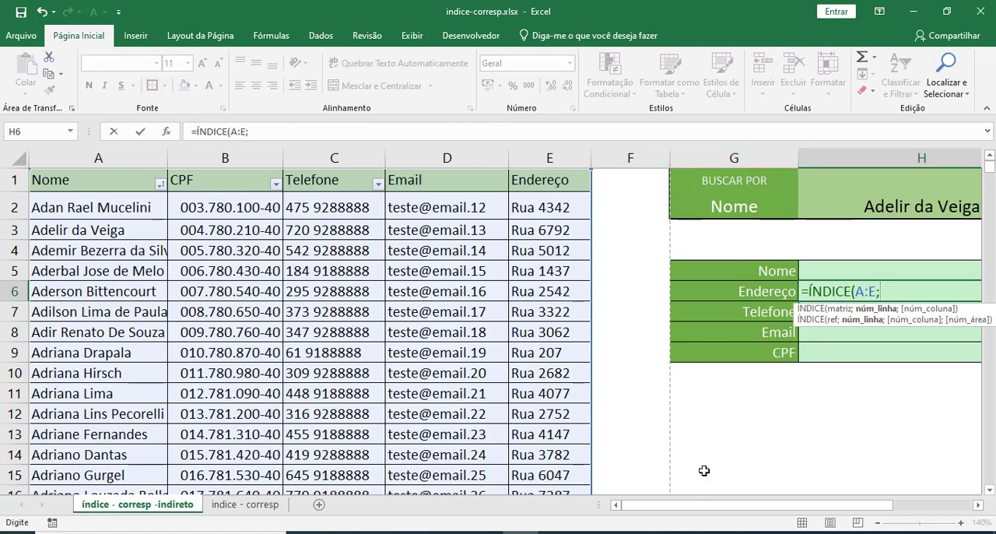
Nest a CORRESP function as the row argument of the H6 formula, with H2 as the lookup value.
{"action": "left_click_drag", "start_coordinate": [715, 511], "coordinate": [760, 507]}
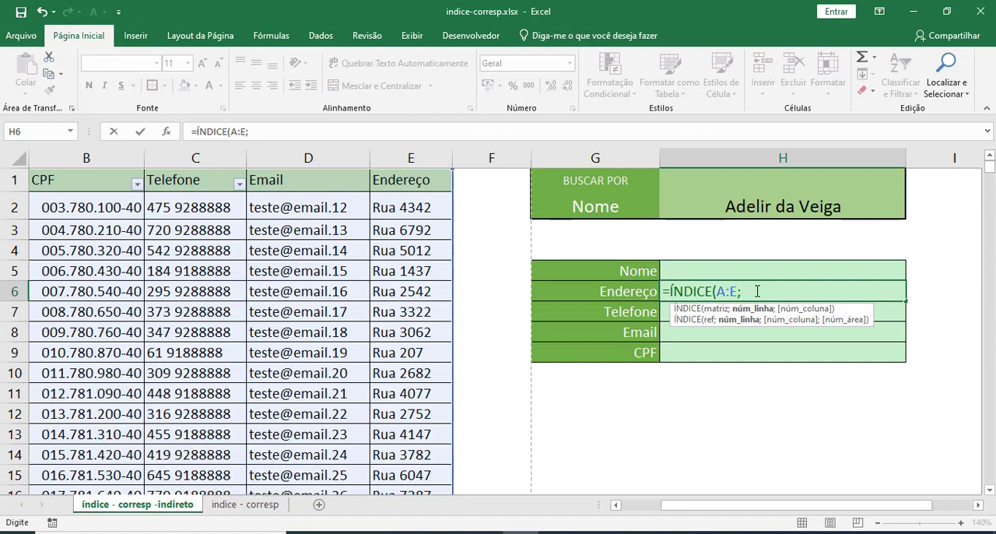
{"action": "type", "text": "corre"}
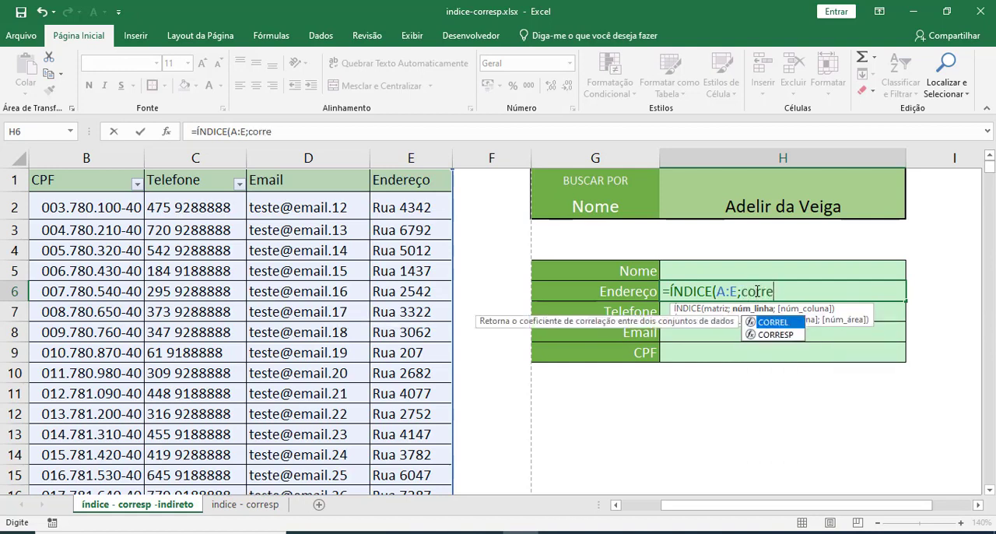
{"action": "key", "text": "Down"}
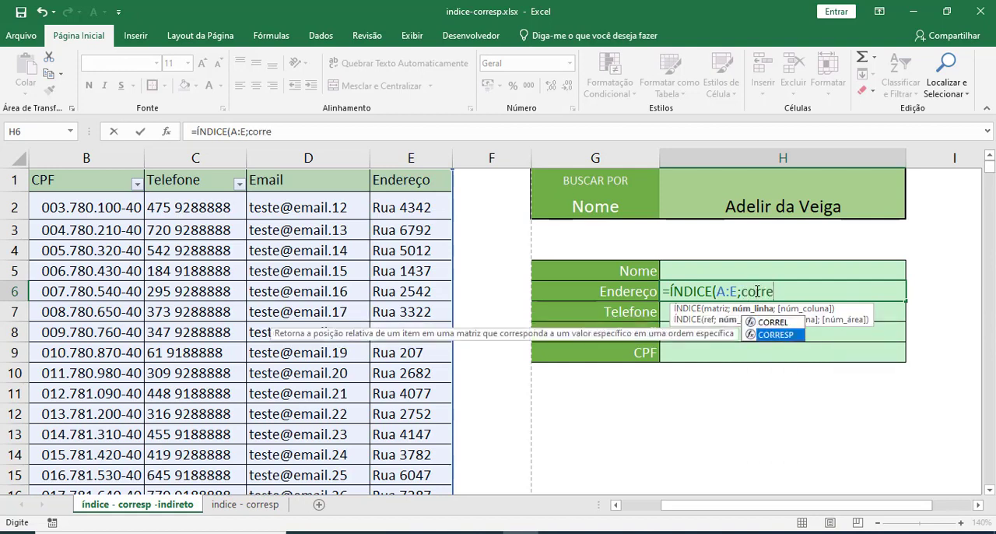
{"action": "key", "text": "Tab"}
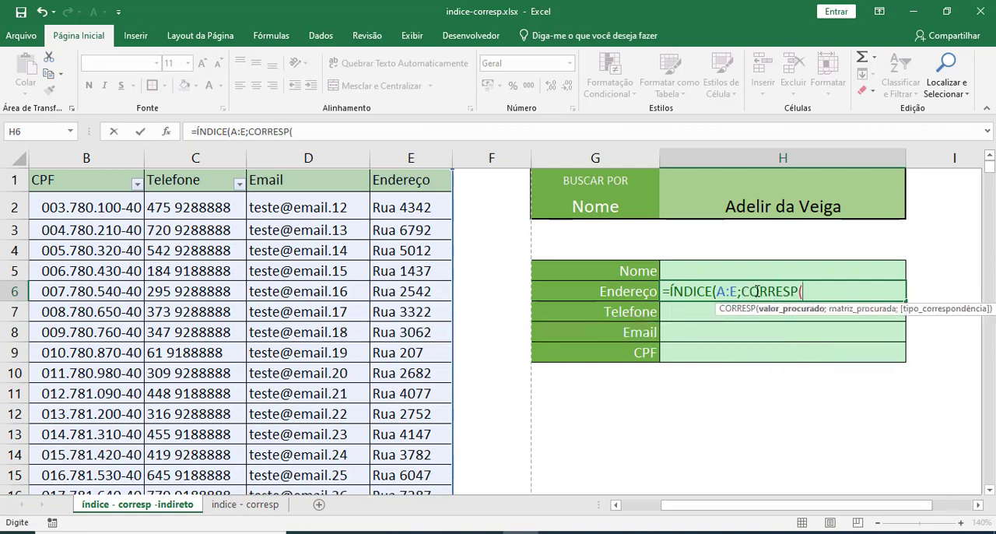
{"action": "left_click", "coordinate": [737, 209]}
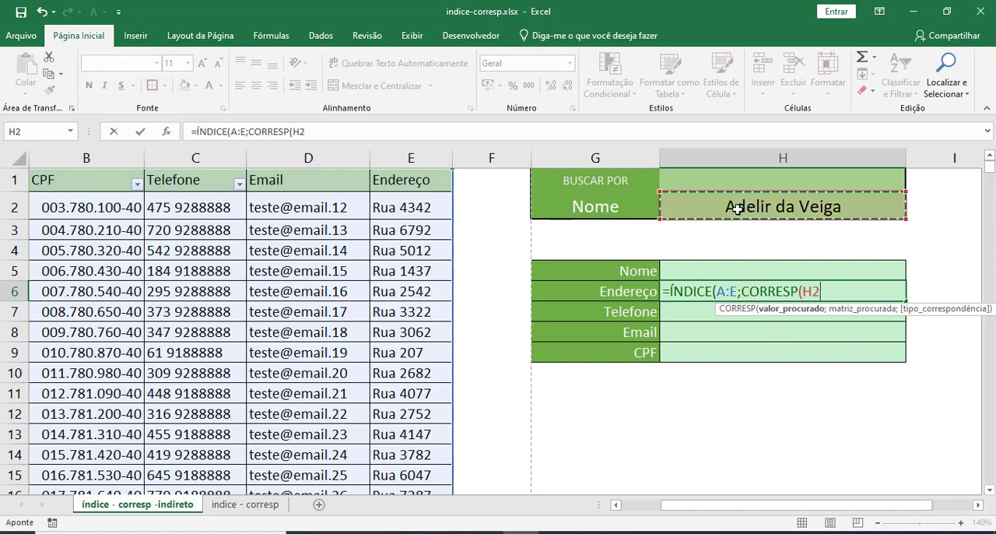
{"action": "type", "text": ";"}
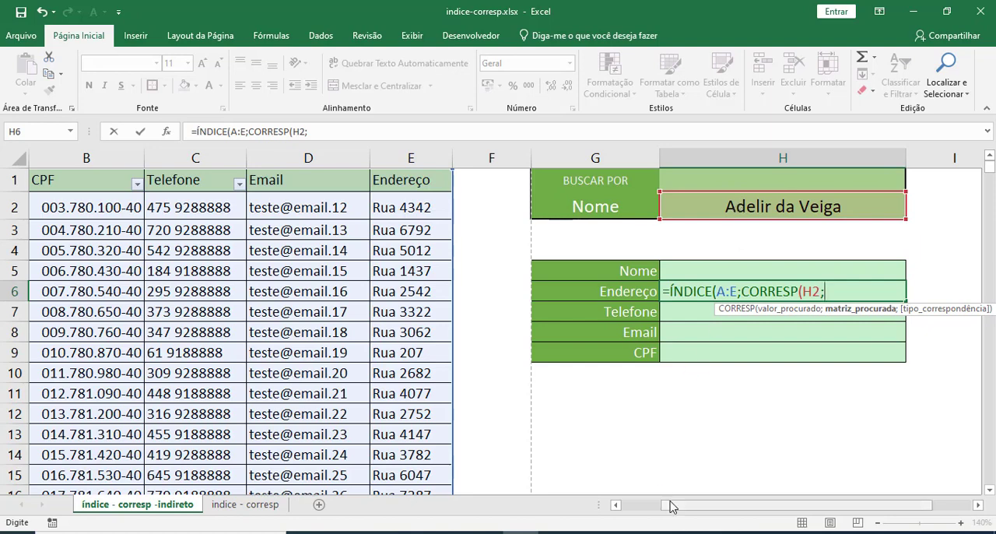
Complete CORRESP with column A:A as the lookup array and exact match 0, and open the ÍNDICE column argument.
{"action": "left_click_drag", "start_coordinate": [670, 506], "coordinate": [629, 505]}
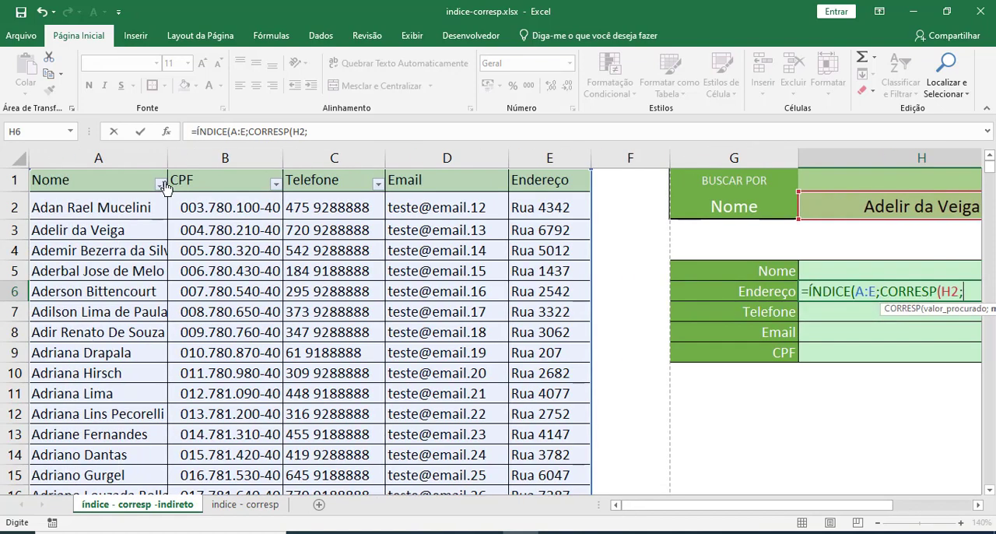
{"action": "left_click", "coordinate": [126, 157]}
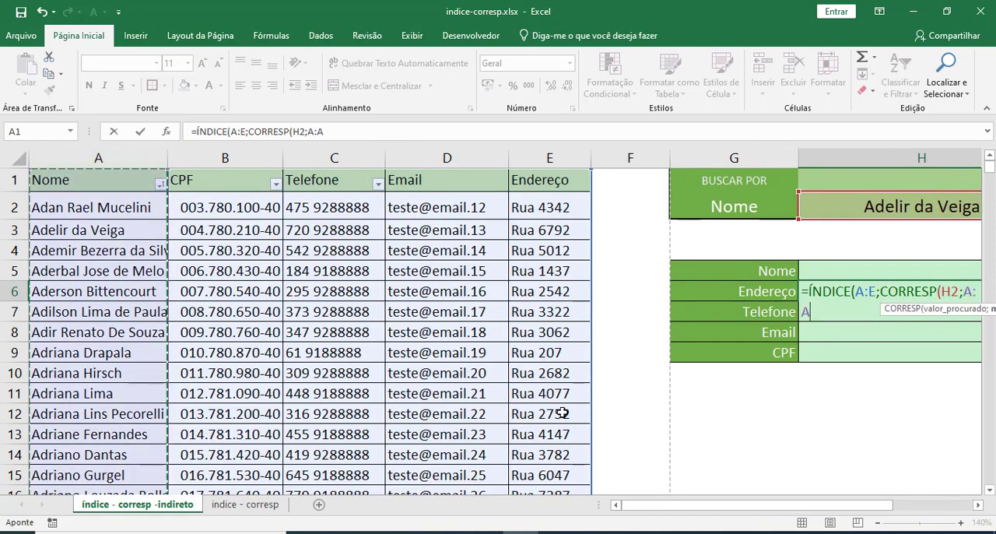
{"action": "type", "text": ";"}
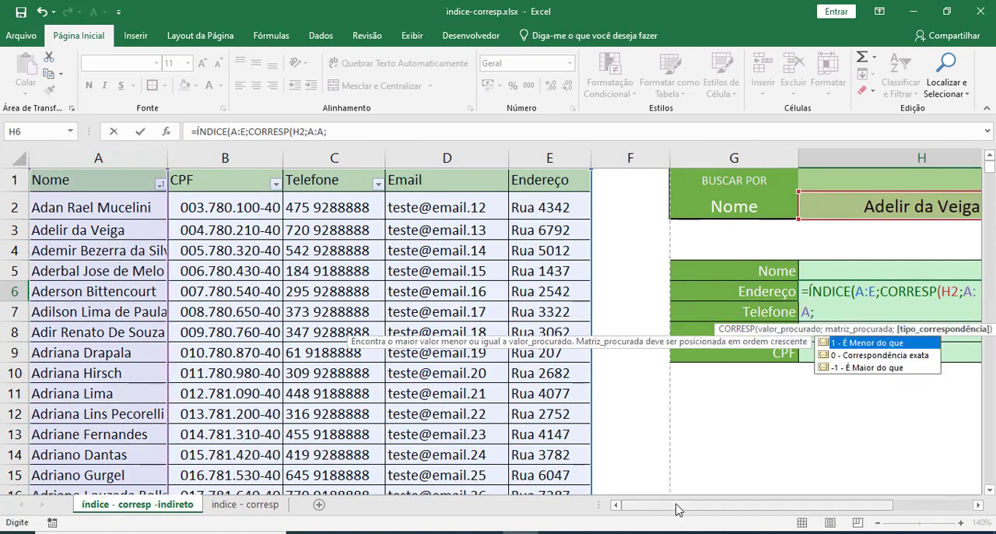
{"action": "left_click_drag", "start_coordinate": [677, 505], "coordinate": [724, 505]}
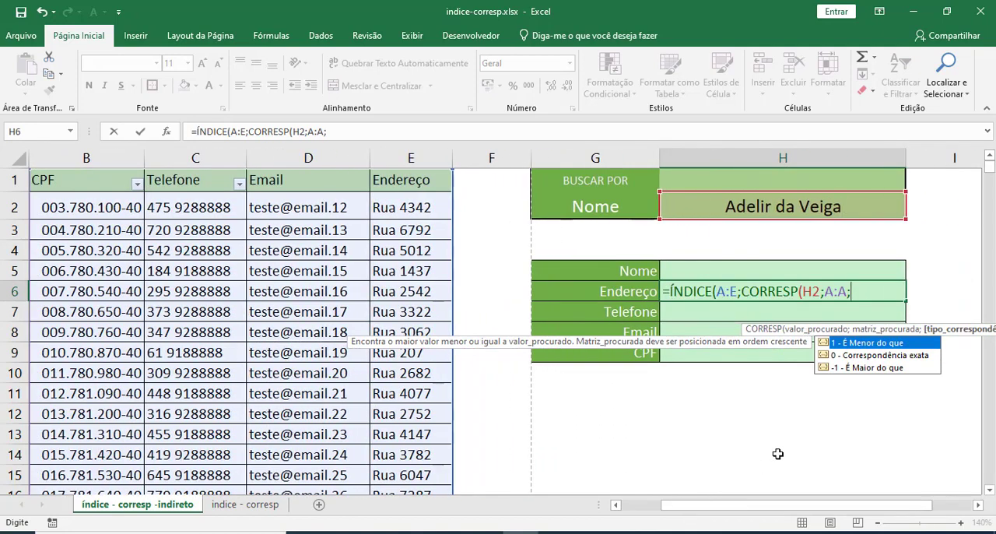
{"action": "type", "text": "0"}
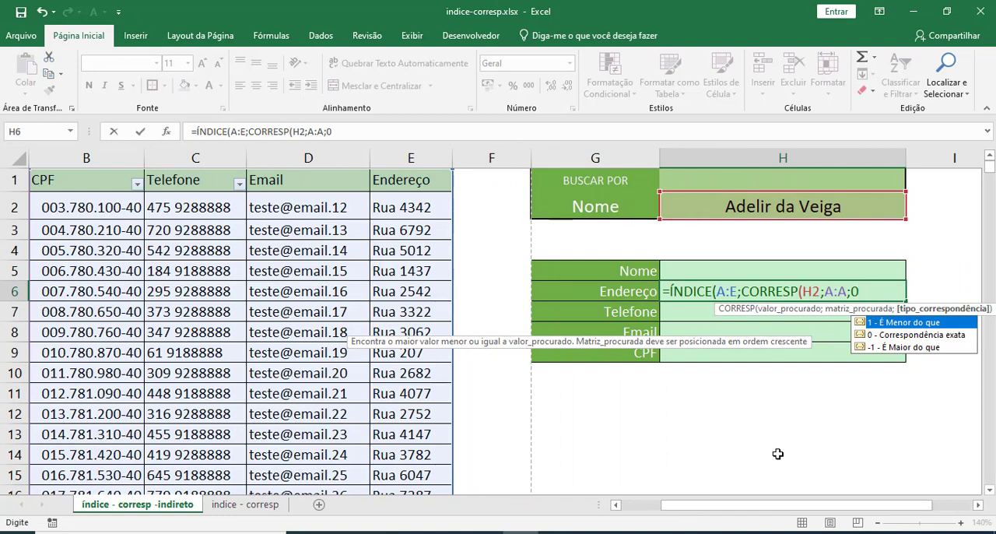
{"action": "type", "text": ")"}
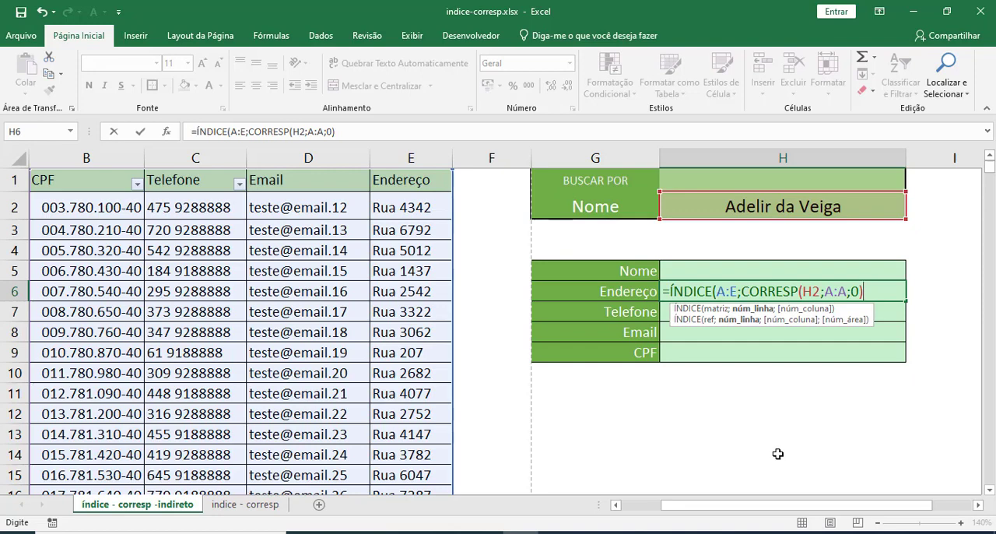
{"action": "type", "text": ";"}
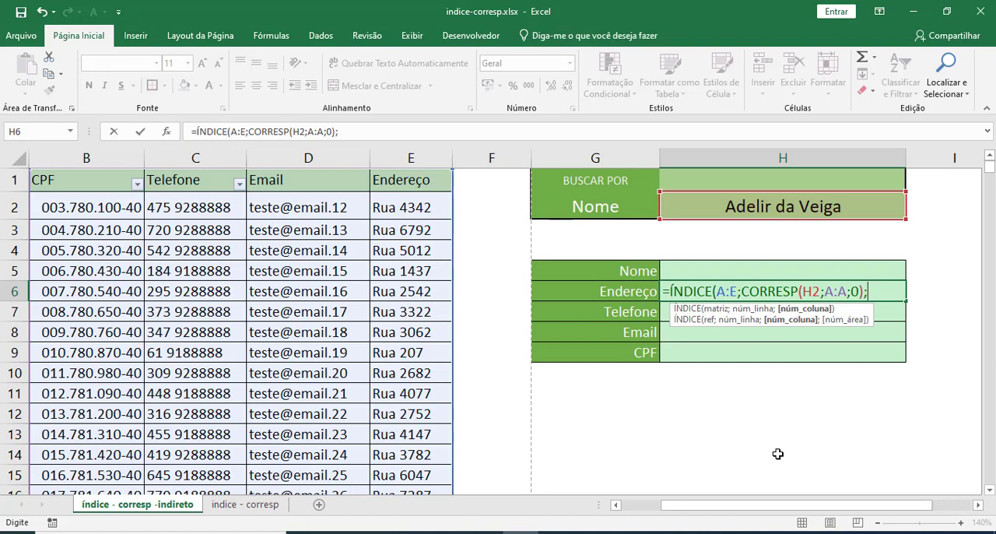
Nest a second CORRESP as the column argument of the H6 formula, with the Endereço label in G6 as lookup value.
{"action": "type", "text": "corres"}
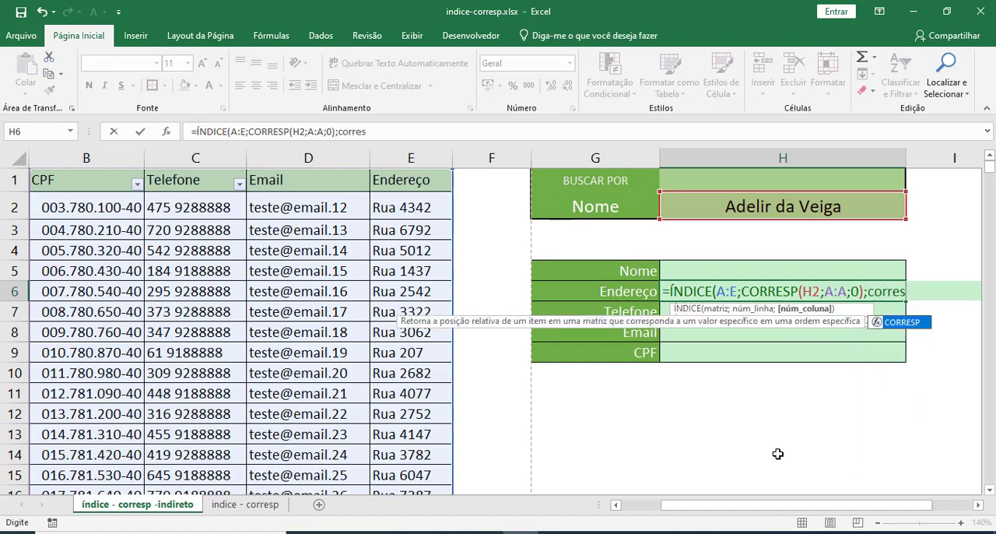
{"action": "key", "text": "Tab"}
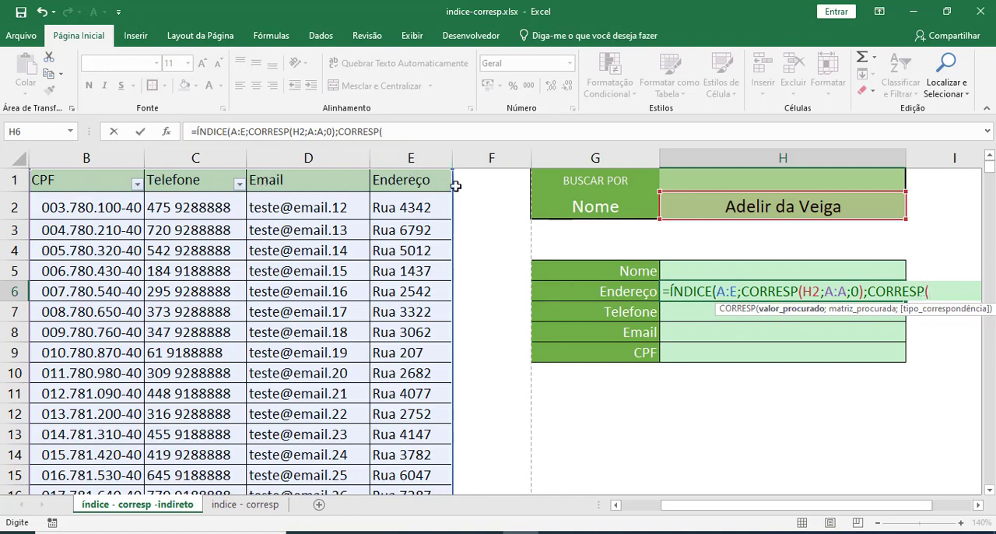
{"action": "left_click", "coordinate": [623, 290]}
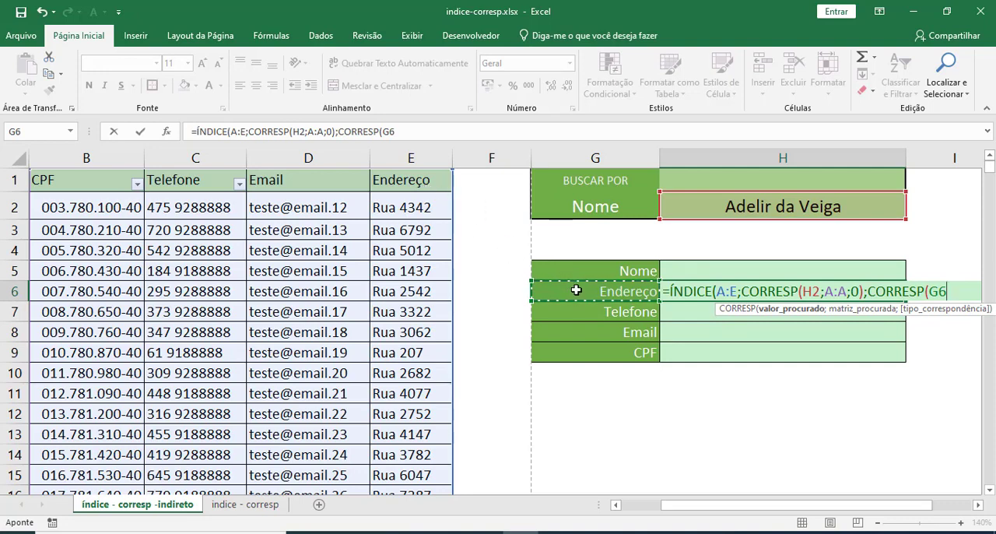
{"action": "type", "text": ";"}
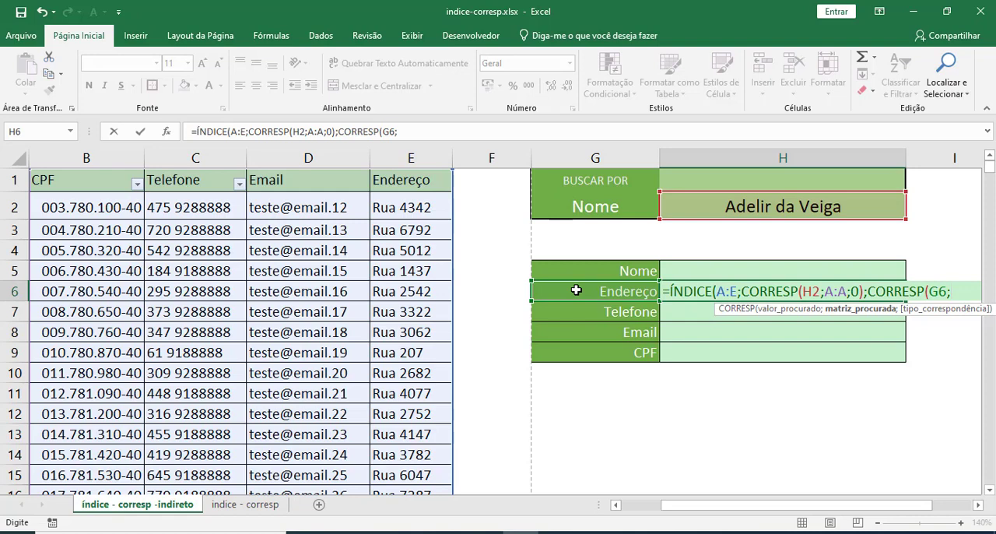
Complete the second CORRESP with headers A1:E1 as lookup array and exact match 0, and enter the H6 formula.
{"action": "left_click_drag", "start_coordinate": [685, 513], "coordinate": [637, 513]}
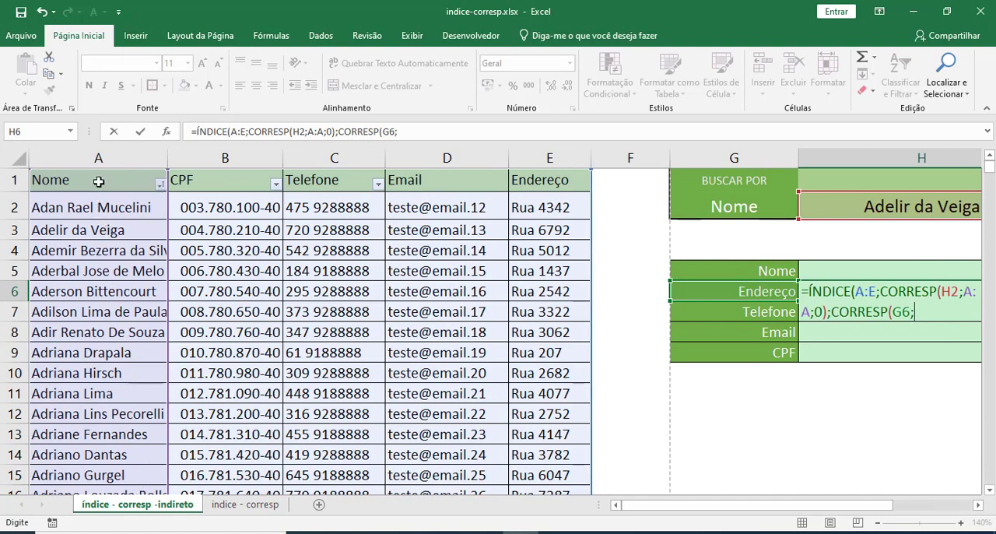
{"action": "left_click", "coordinate": [154, 180]}
{"action": "left_click_drag", "start_coordinate": [154, 180], "coordinate": [542, 191]}
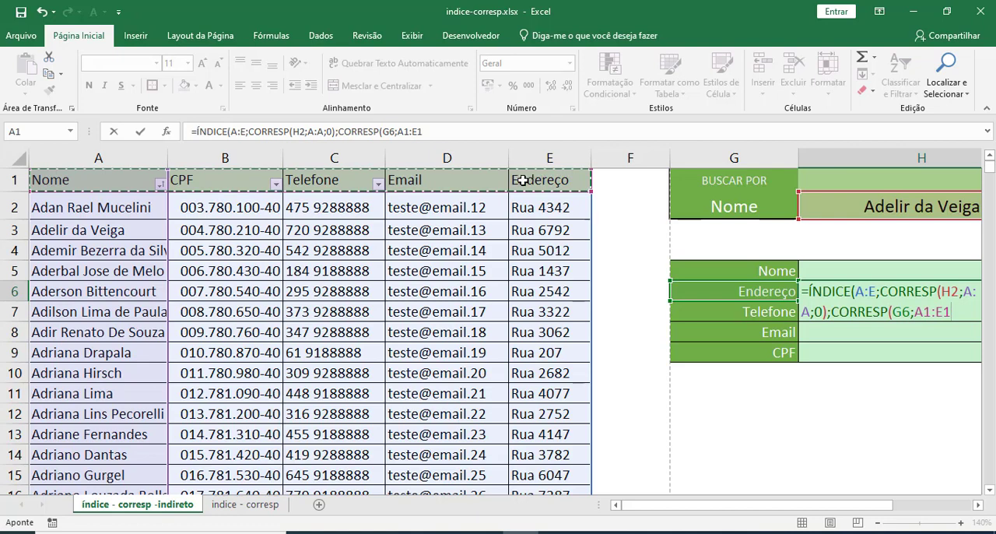
{"action": "type", "text": ";"}
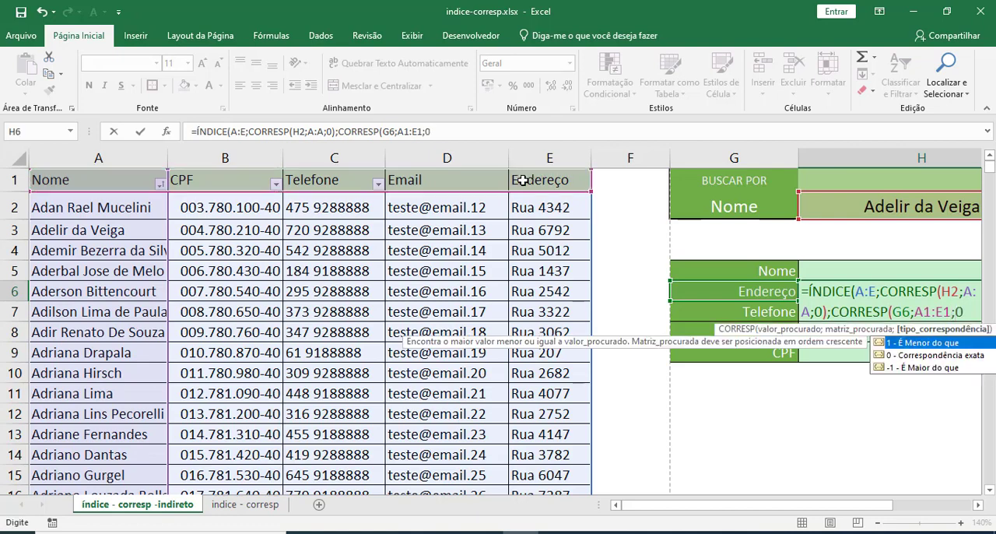
{"action": "type", "text": "0)"}
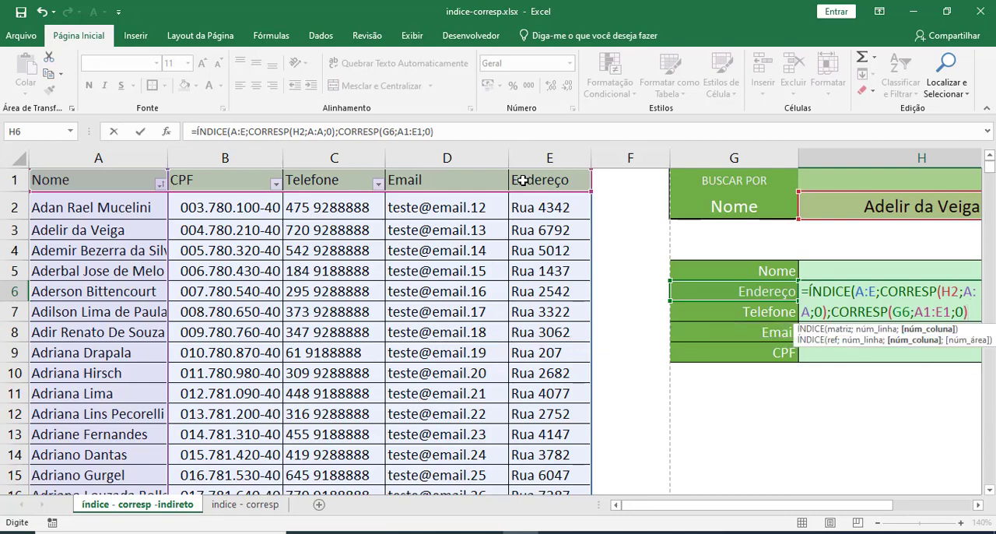
{"action": "type", "text": ")"}
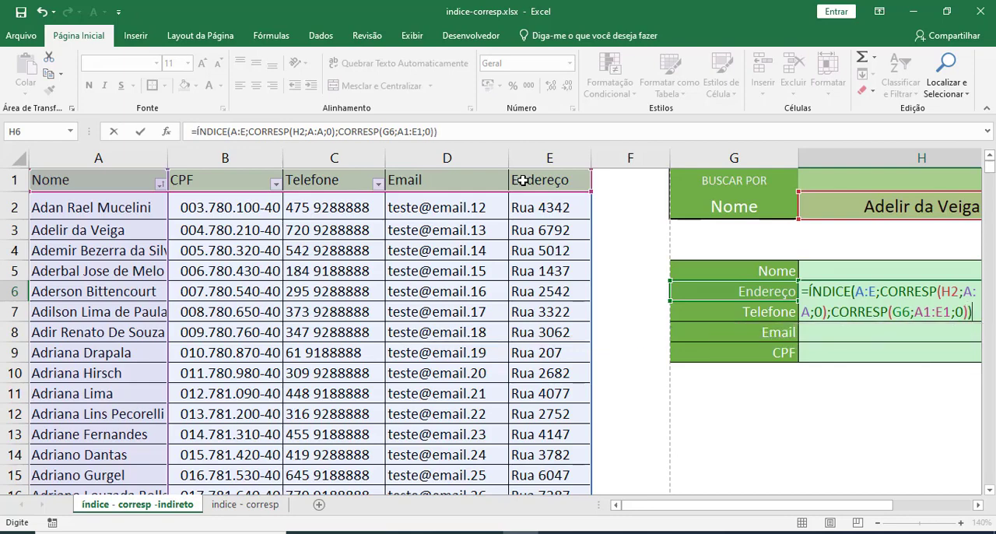
{"action": "key", "text": "Return"}
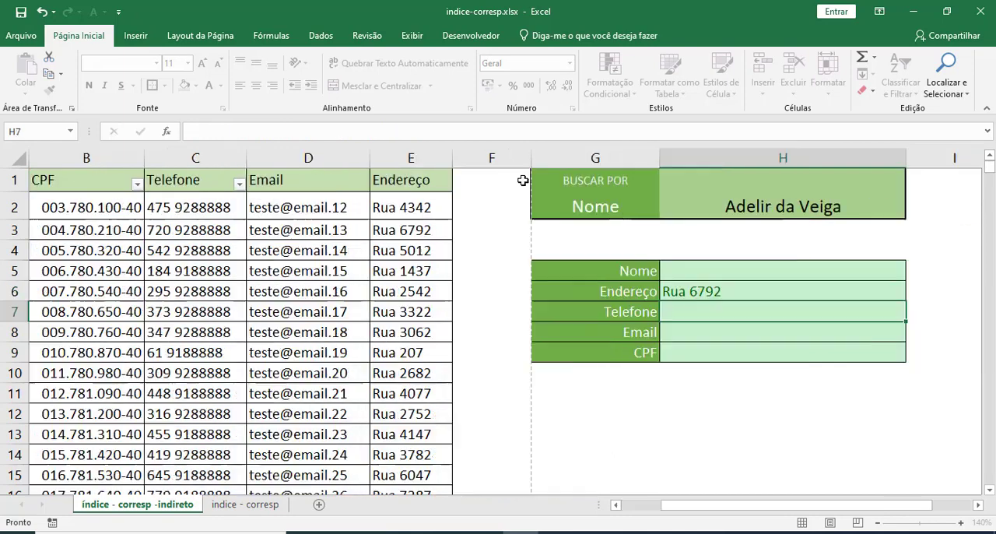
Compare the address returned in H6 with the searched client's row 3 in the table.
{"action": "left_click", "coordinate": [724, 294]}
{"action": "left_click_drag", "start_coordinate": [723, 507], "coordinate": [660, 508]}
{"action": "left_click", "coordinate": [112, 233]}
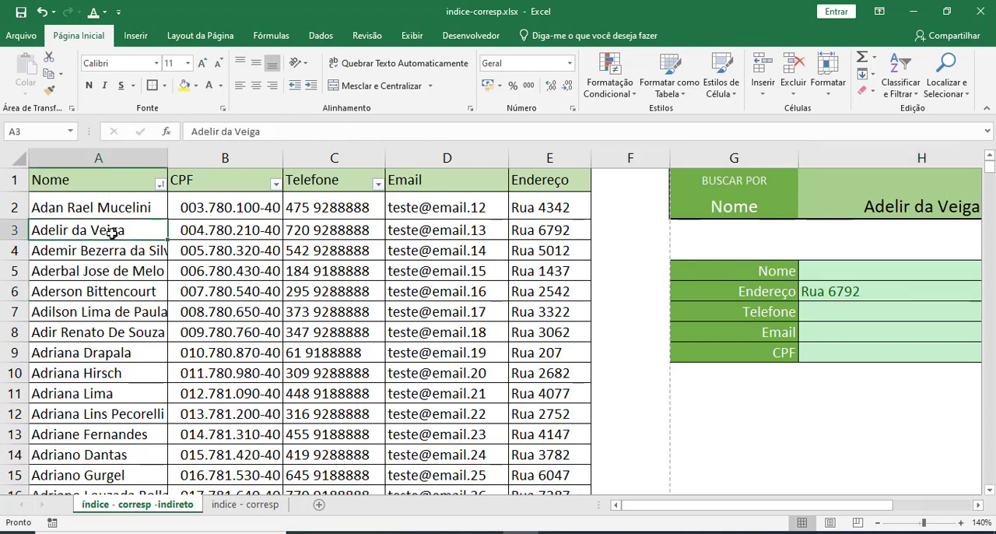
{"action": "left_click", "coordinate": [544, 231]}
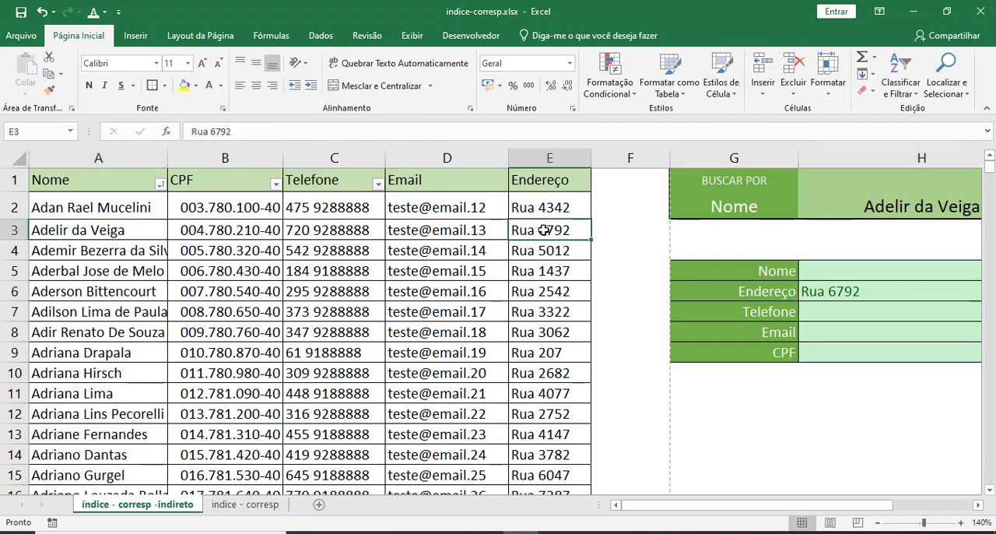
Copy the client name from A6 into search cell H2 and compare the returned address with E6.
{"action": "left_click", "coordinate": [87, 294]}
{"action": "key", "text": "ctrl+c"}
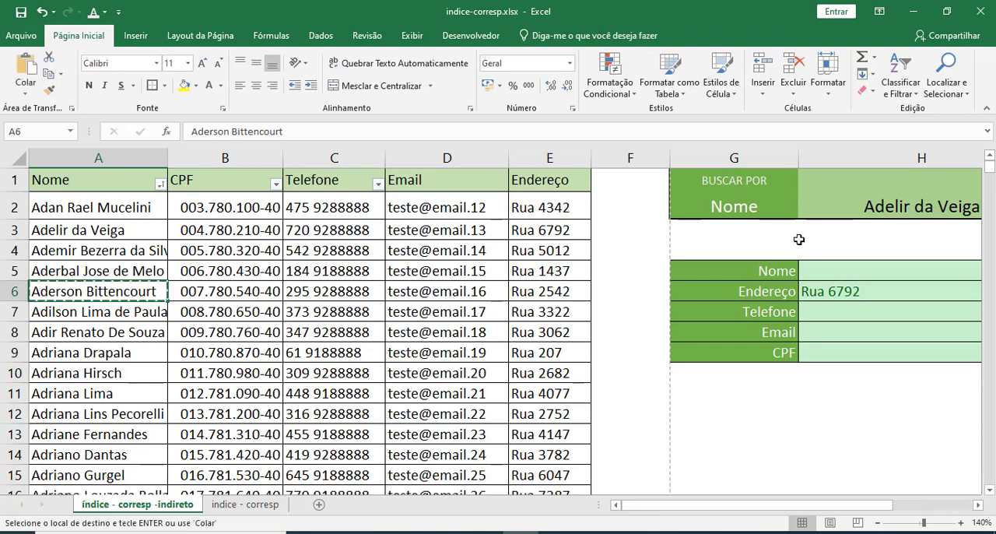
{"action": "left_click", "coordinate": [827, 208]}
{"action": "key", "text": "ctrl+v"}
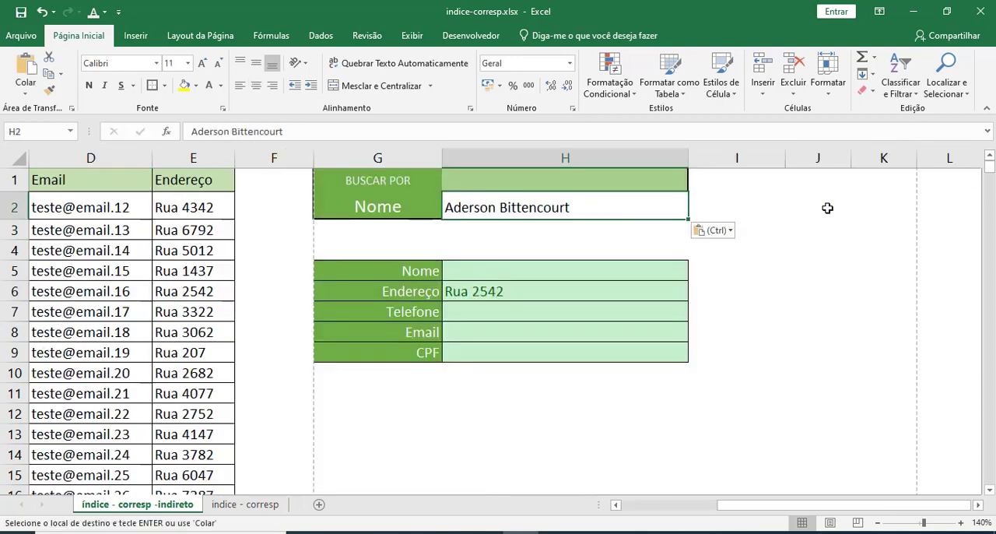
{"action": "key", "text": "Escape"}
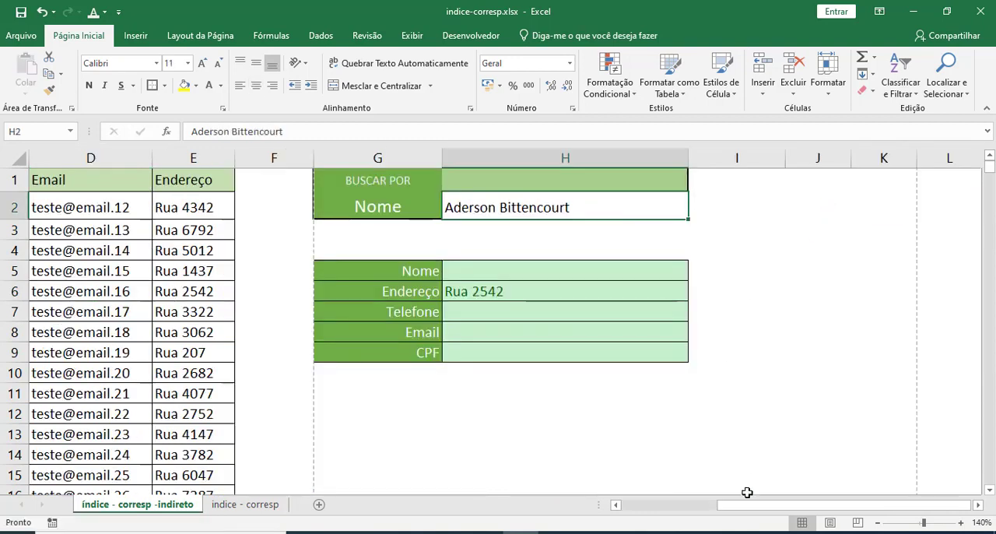
{"action": "left_click_drag", "start_coordinate": [750, 506], "coordinate": [641, 508]}
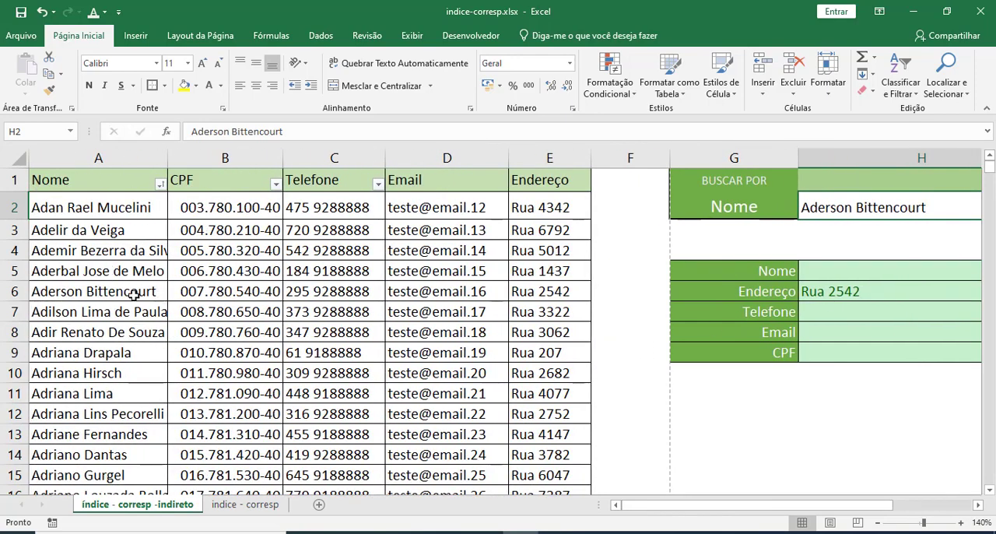
{"action": "left_click", "coordinate": [537, 293]}
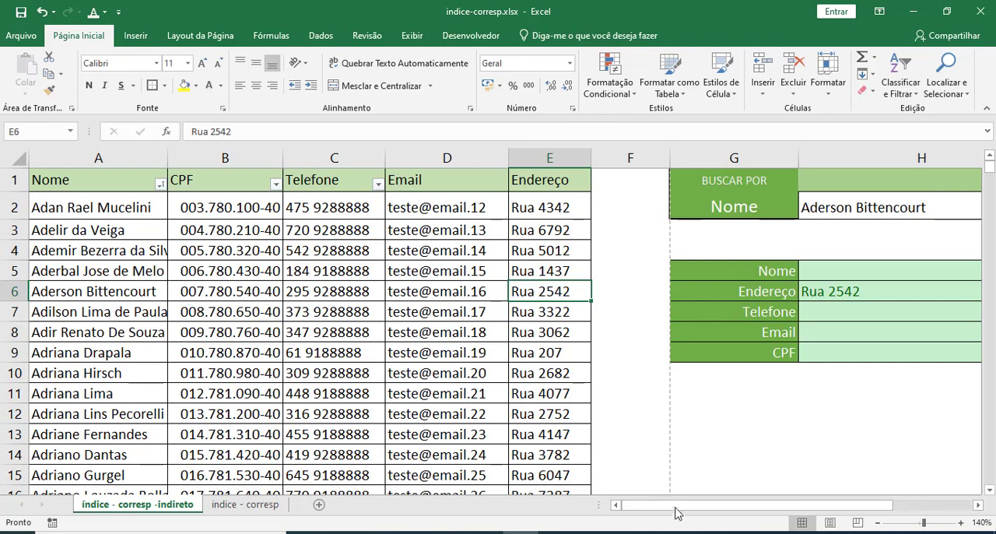
Undo pasting the other client's name into search cell H2.
{"action": "key", "text": "ctrl+z"}
{"action": "key", "text": "ctrl+z"}
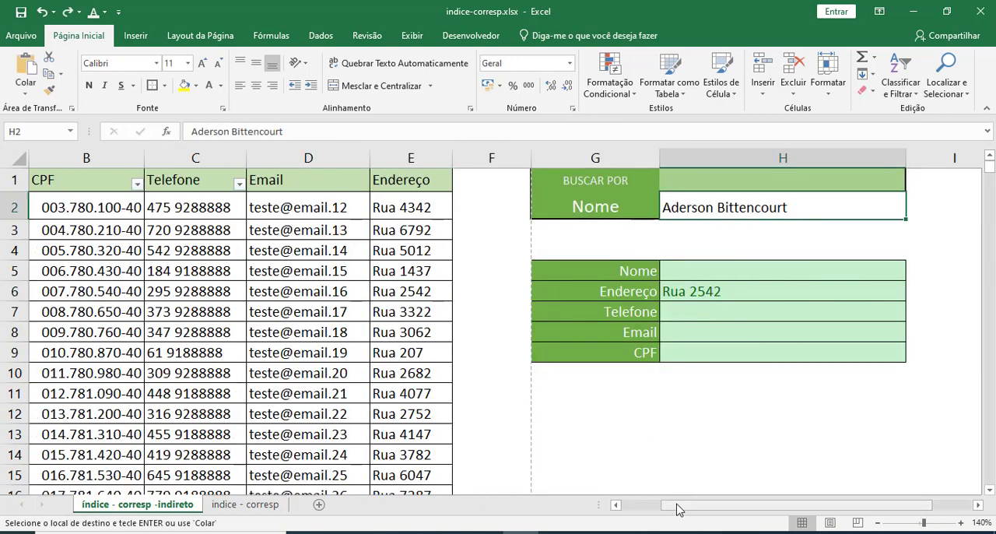
{"action": "left_click", "coordinate": [697, 398]}
Open the H6 formula for review and examine the ÍNDICE function and its A:E matrix.
{"action": "left_click", "coordinate": [714, 291]}
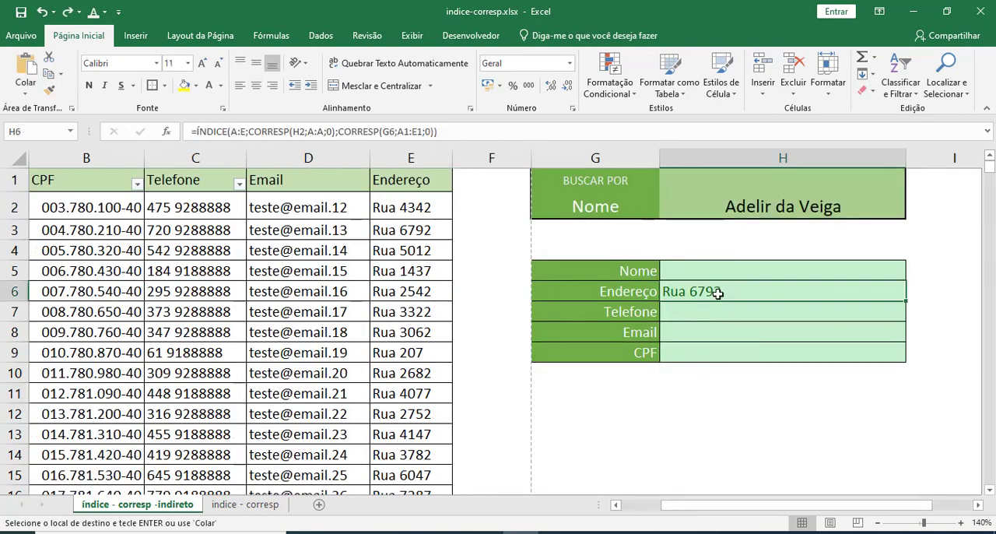
{"action": "double_click", "coordinate": [722, 290]}
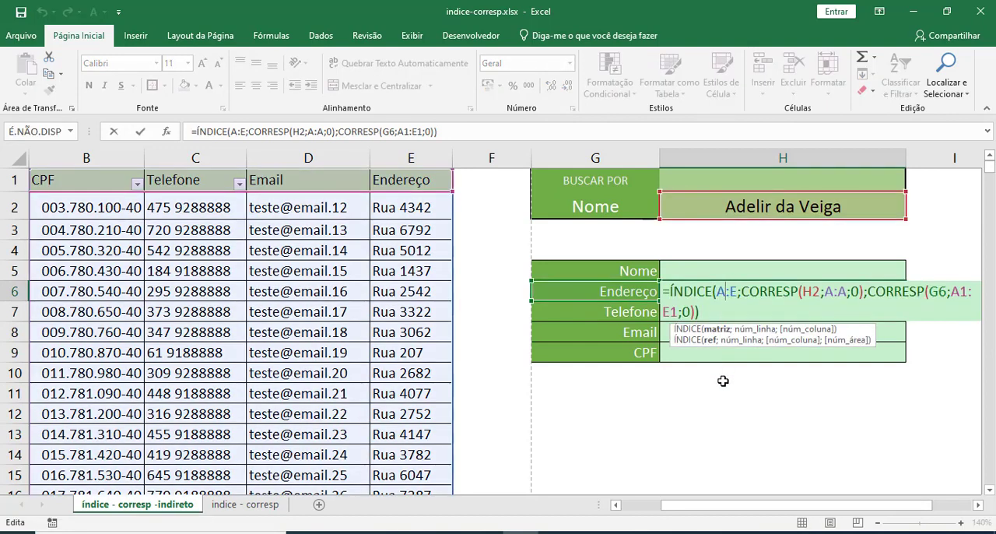
{"action": "key", "text": "Escape"}
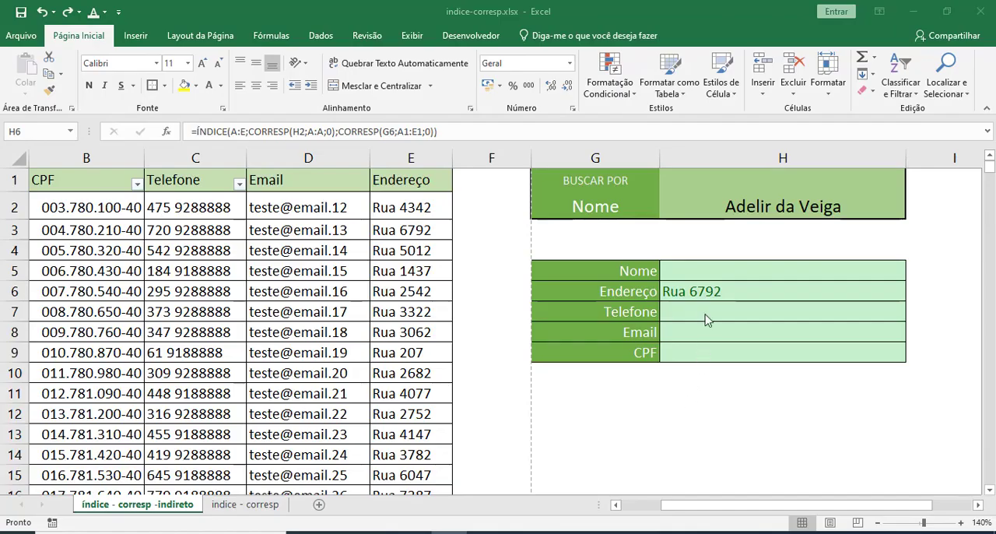
{"action": "left_click", "coordinate": [706, 292]}
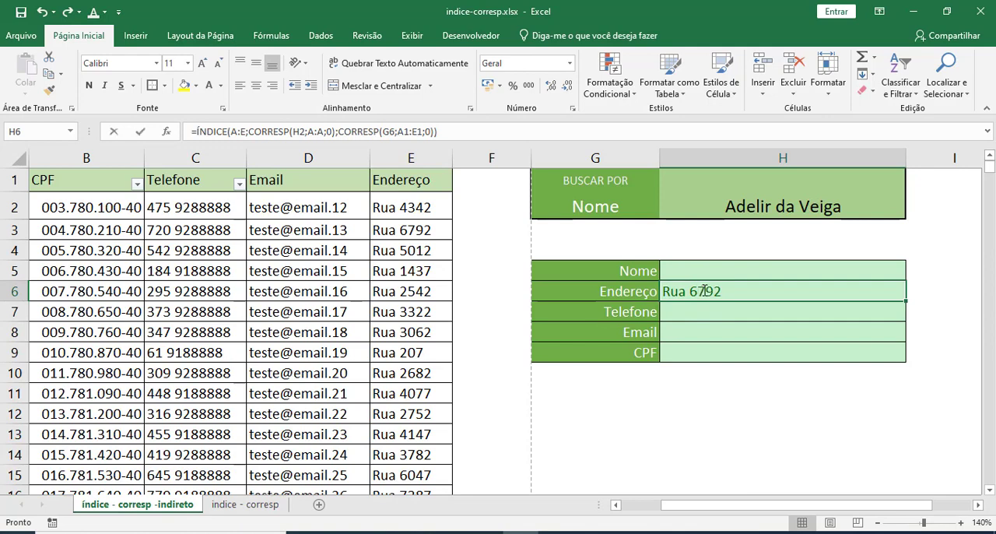
{"action": "double_click", "coordinate": [704, 291]}
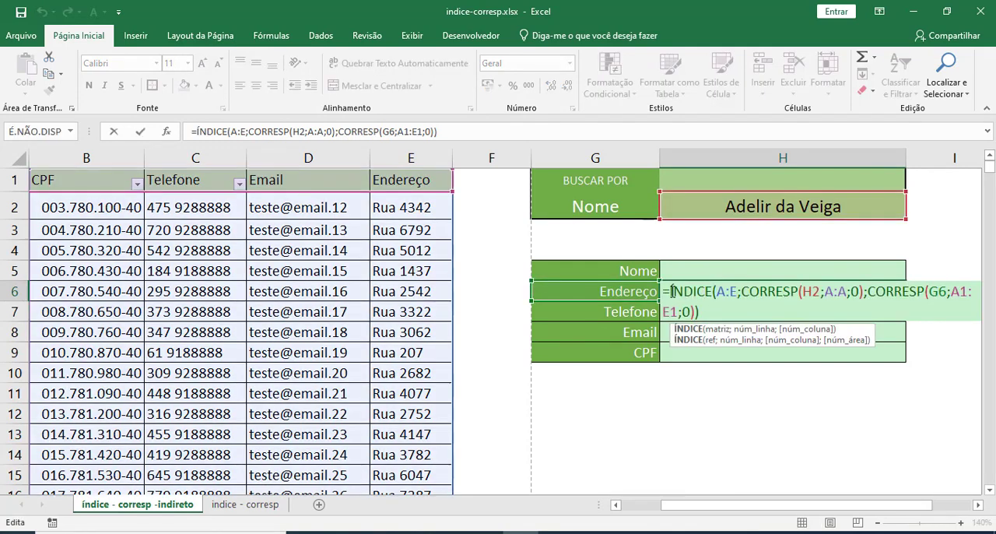
{"action": "left_click_drag", "start_coordinate": [671, 291], "coordinate": [714, 290]}
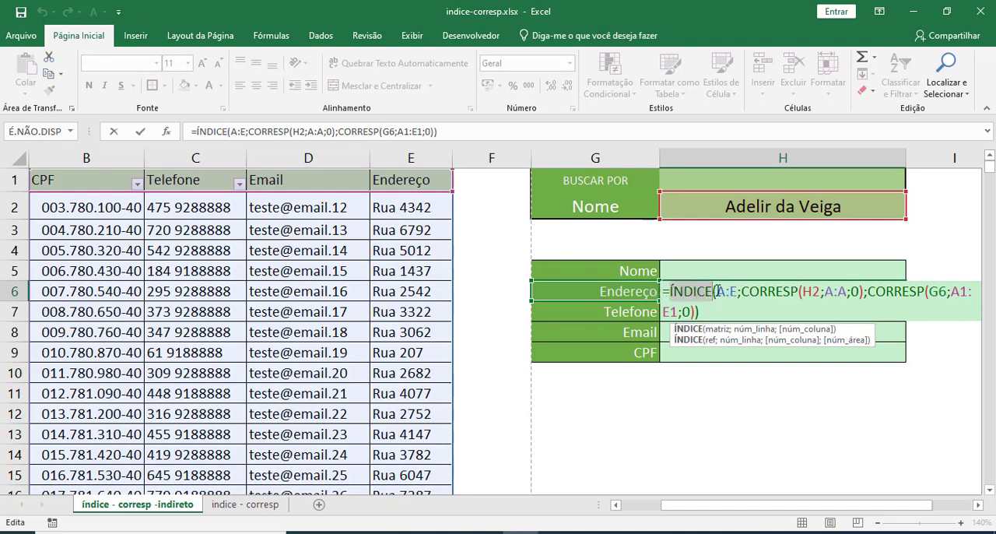
{"action": "left_click_drag", "start_coordinate": [715, 291], "coordinate": [737, 291]}
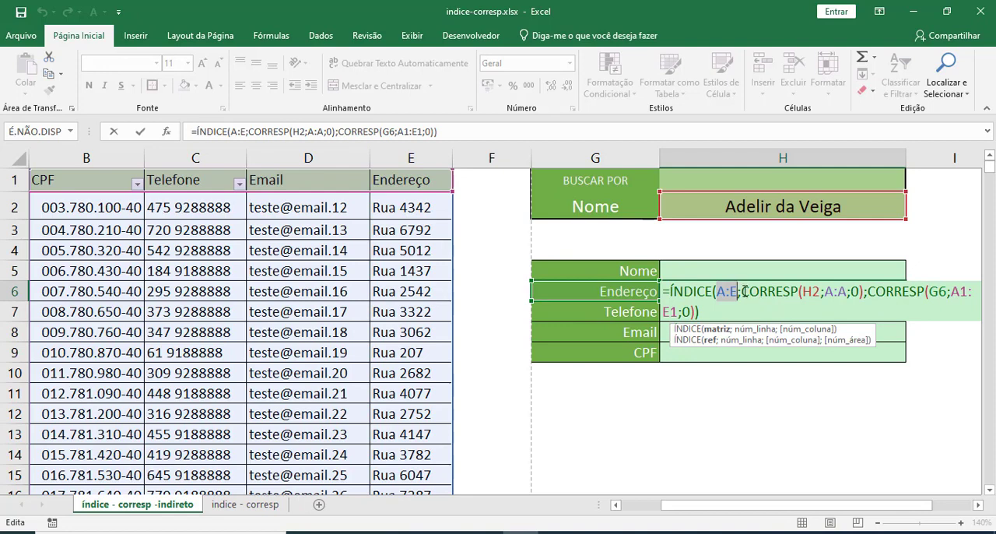
Examine the row argument CORRESP(H2;A:A;0) of the H6 formula against the Nome column and the search cell.
{"action": "left_click", "coordinate": [744, 291]}
{"action": "left_click_drag", "start_coordinate": [744, 291], "coordinate": [862, 295]}
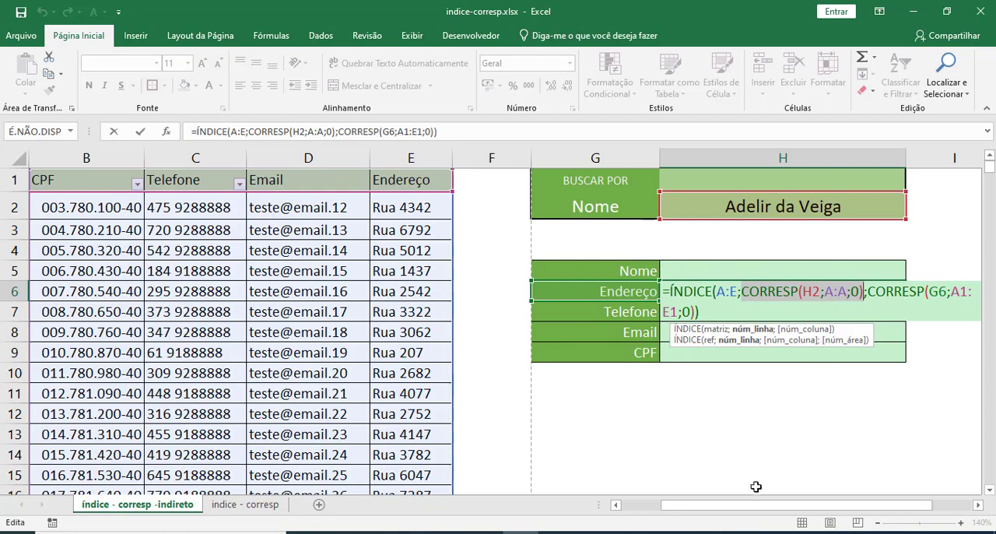
{"action": "left_click_drag", "start_coordinate": [751, 506], "coordinate": [809, 507]}
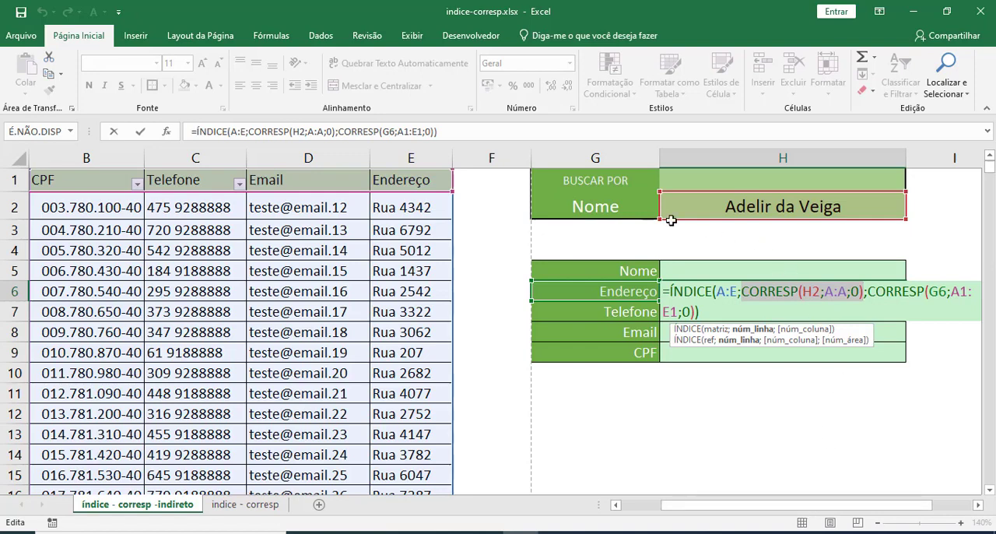
{"action": "left_click", "coordinate": [831, 291]}
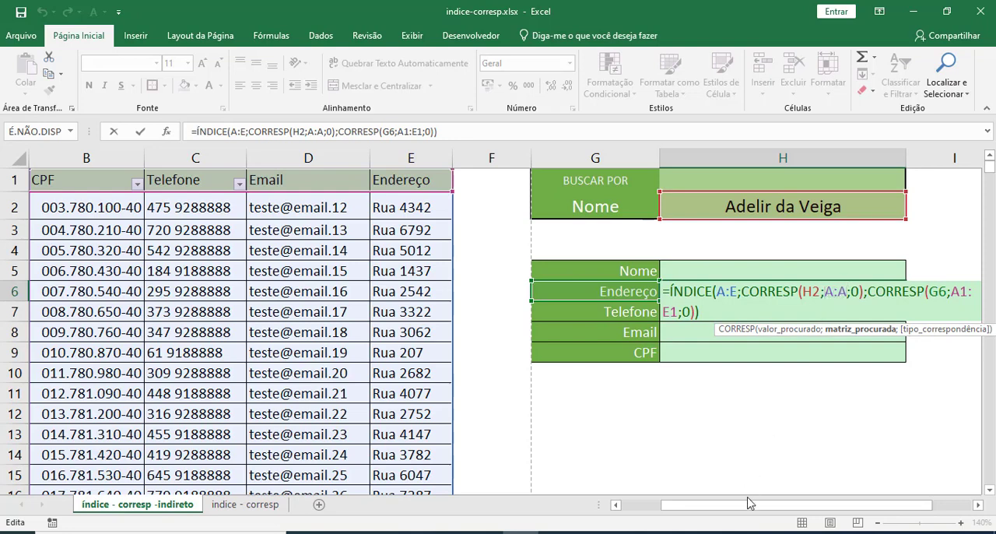
{"action": "left_click_drag", "start_coordinate": [751, 504], "coordinate": [711, 504]}
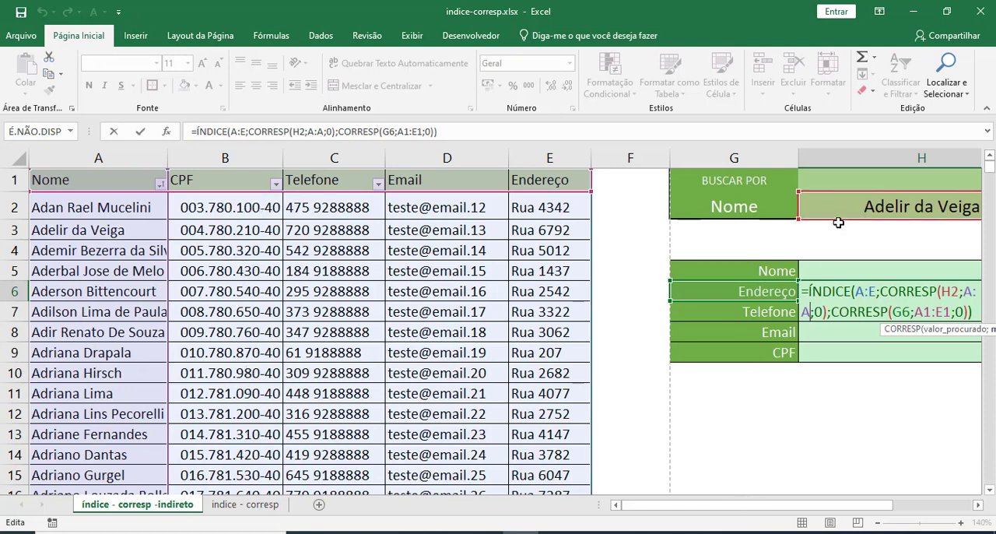
{"action": "left_click_drag", "start_coordinate": [753, 509], "coordinate": [791, 506]}
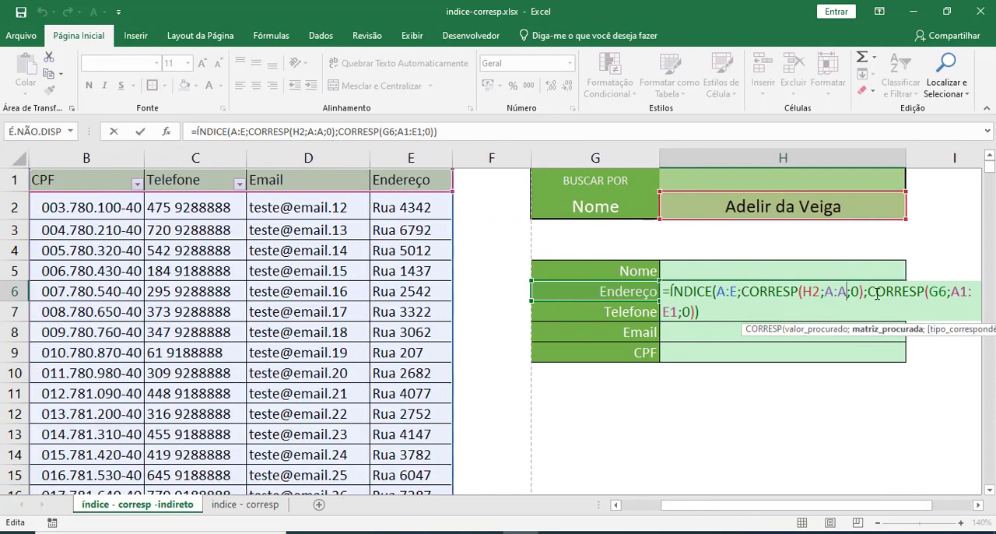
Examine the column argument CORRESP(G6;A1:E1;0) and the A:A lookup array, and leave the H6 formula as is.
{"action": "left_click_drag", "start_coordinate": [868, 292], "coordinate": [926, 305]}
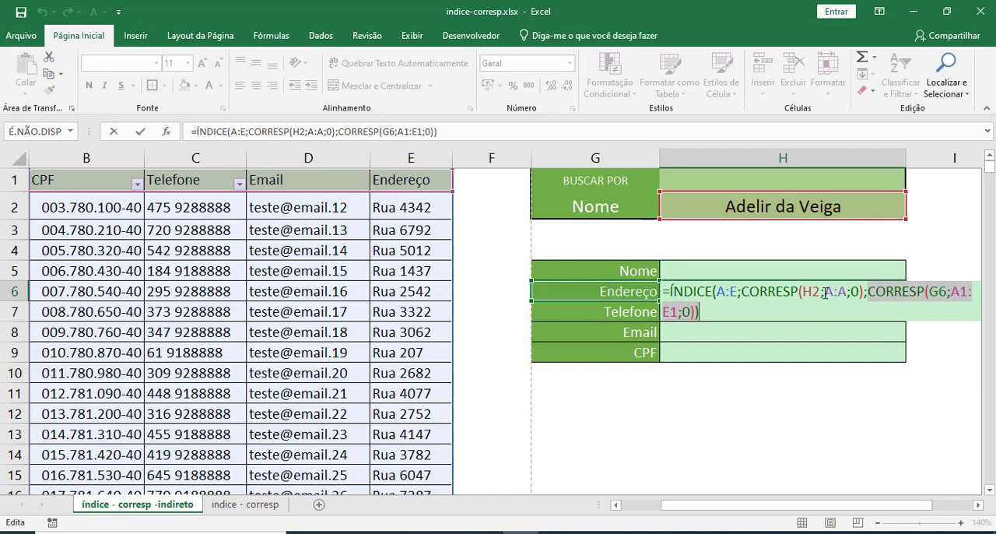
{"action": "mouse_move", "coordinate": [825, 294]}
{"action": "left_mouse_down"}
{"action": "mouse_move", "coordinate": [849, 293]}
{"action": "mouse_move", "coordinate": [839, 294]}
{"action": "left_mouse_up"}
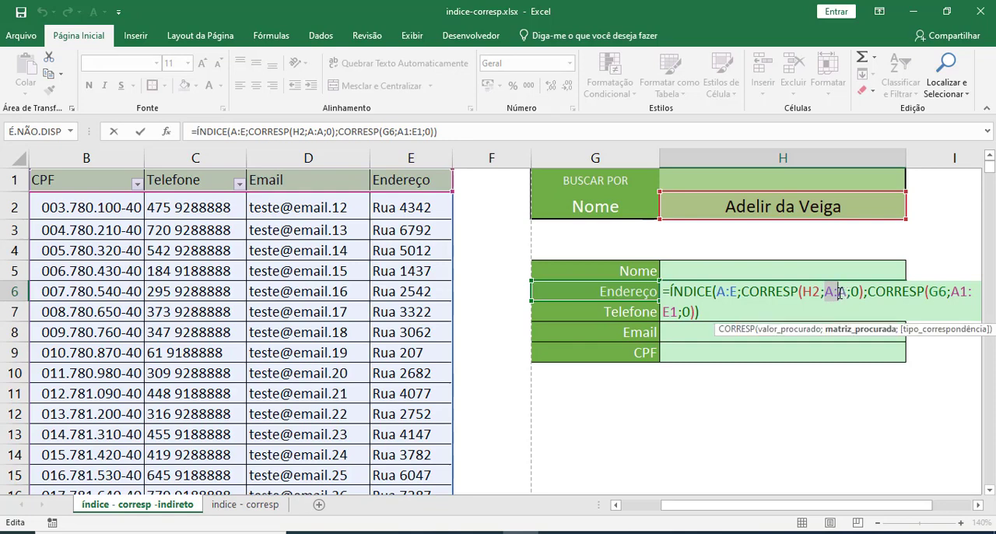
{"action": "key", "text": "ctrl+Return"}
Copy the client's CPF from cell B4 and paste it as values only into search cell H2.
{"action": "left_click", "coordinate": [759, 207]}
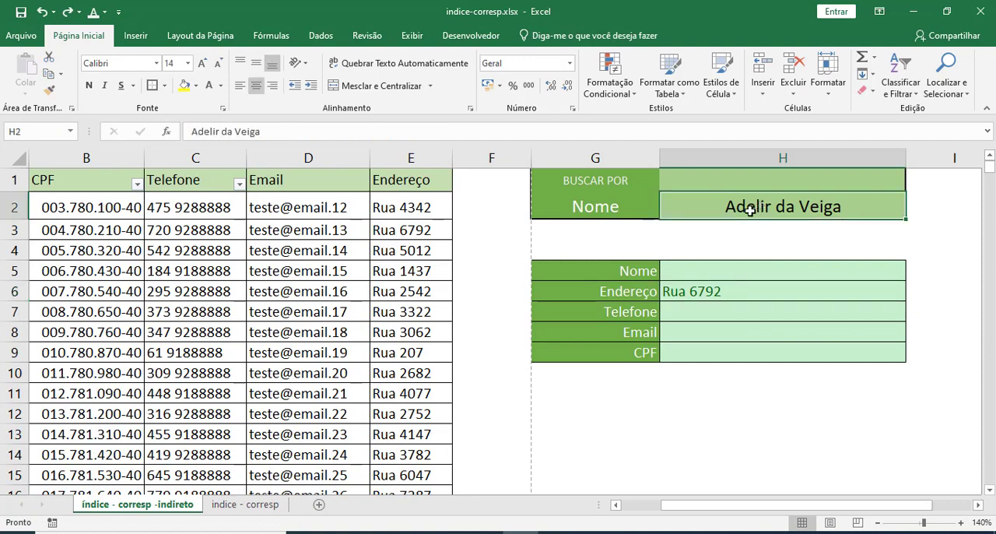
{"action": "left_click", "coordinate": [102, 254]}
{"action": "key", "text": "ctrl+c"}
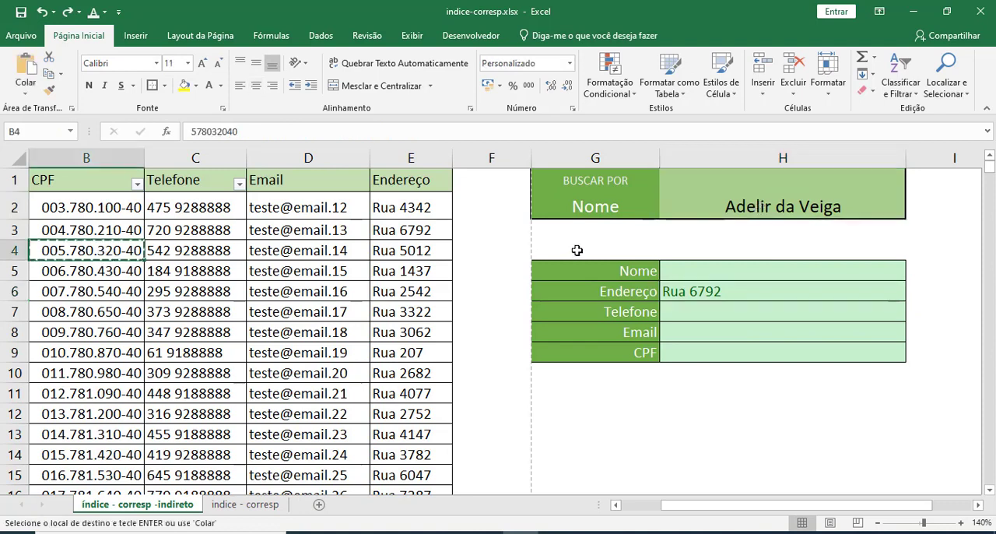
{"action": "left_click", "coordinate": [690, 212]}
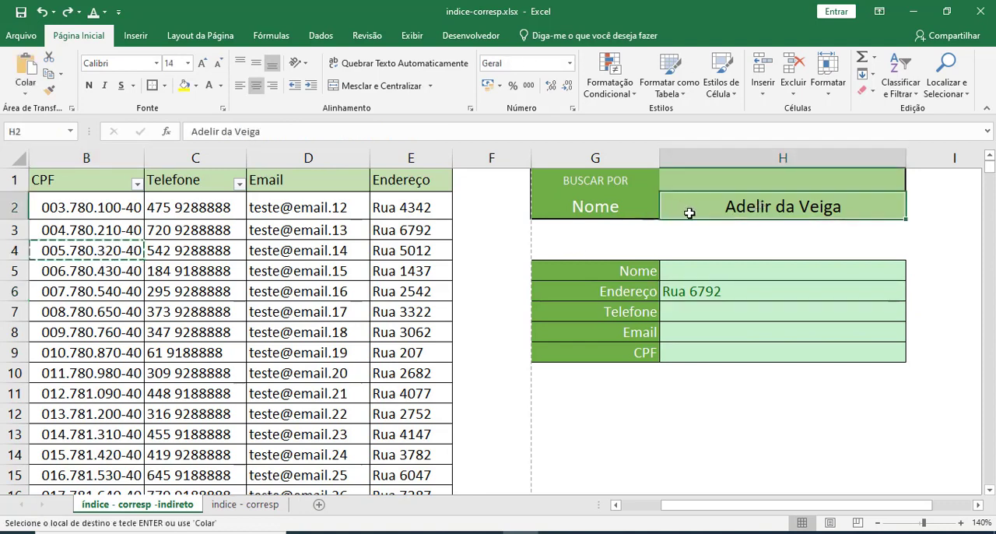
{"action": "key", "text": "ctrl+v"}
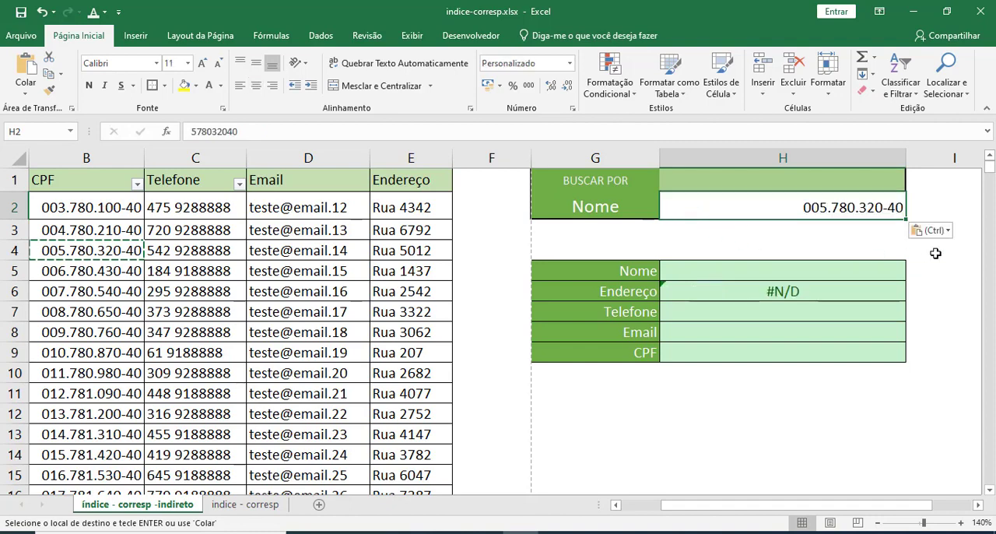
{"action": "left_click", "coordinate": [948, 232]}
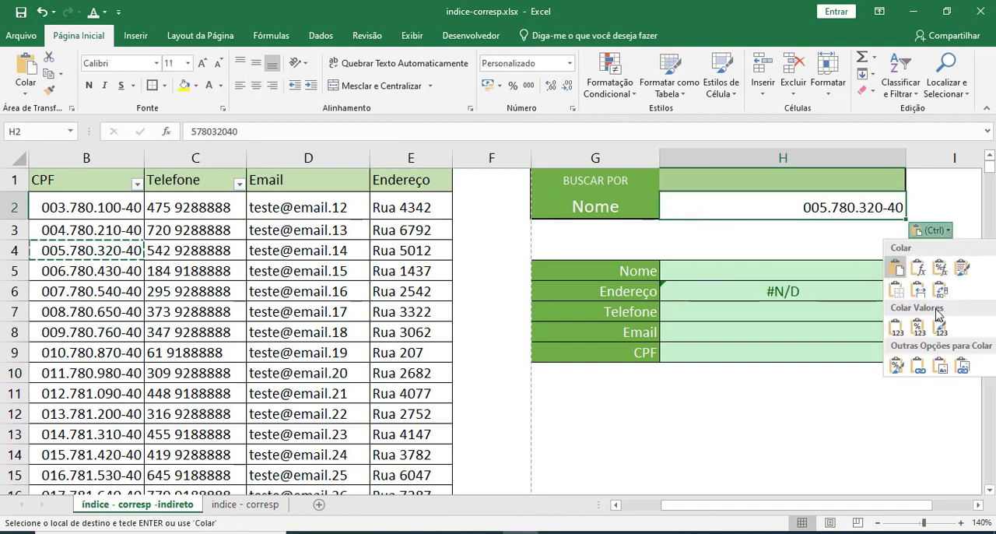
{"action": "left_click", "coordinate": [897, 333]}
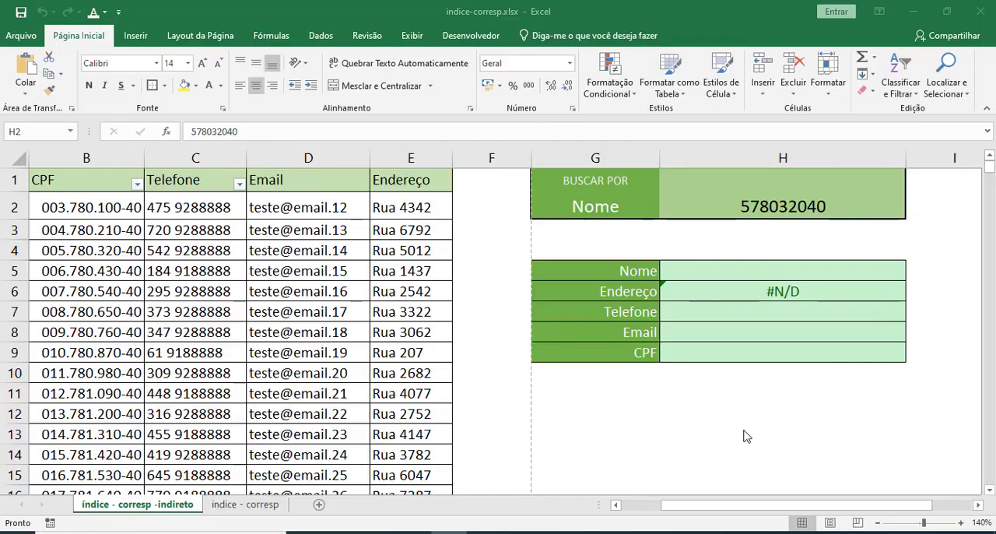
In the H6 formula, replace the lookup array of the first CORRESP with column B:B.
{"action": "left_click", "coordinate": [741, 289]}
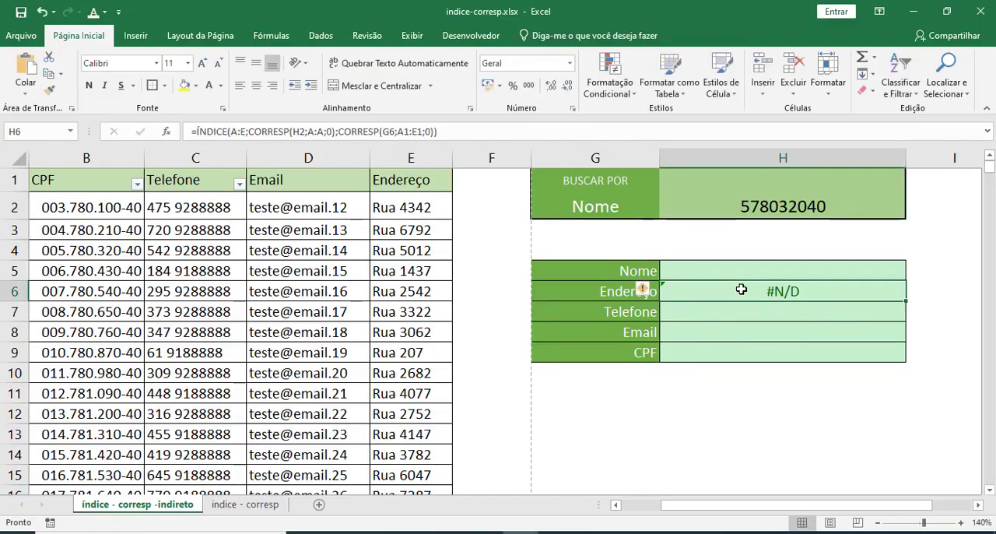
{"action": "double_click", "coordinate": [740, 290]}
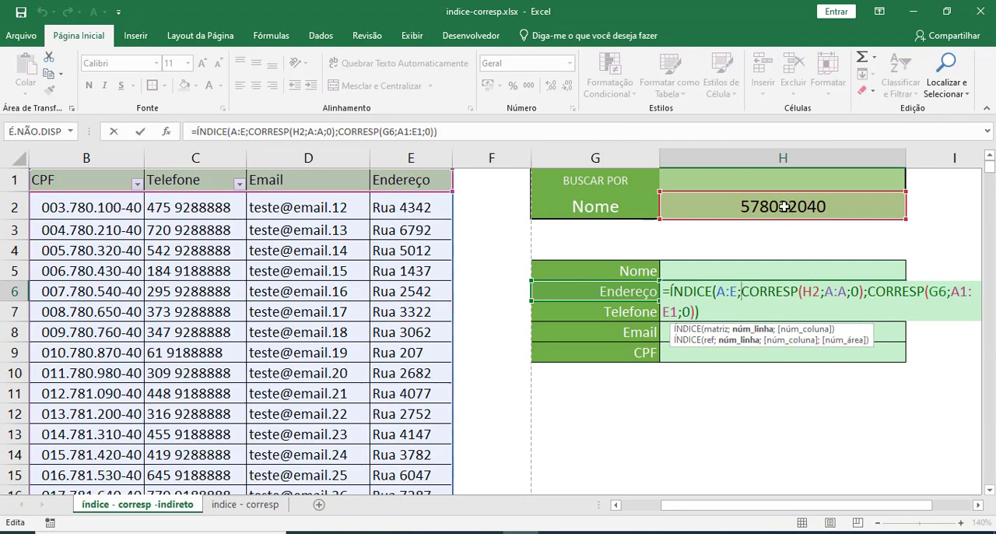
{"action": "left_click_drag", "start_coordinate": [824, 295], "coordinate": [845, 291]}
{"action": "key", "text": "BackSpace"}
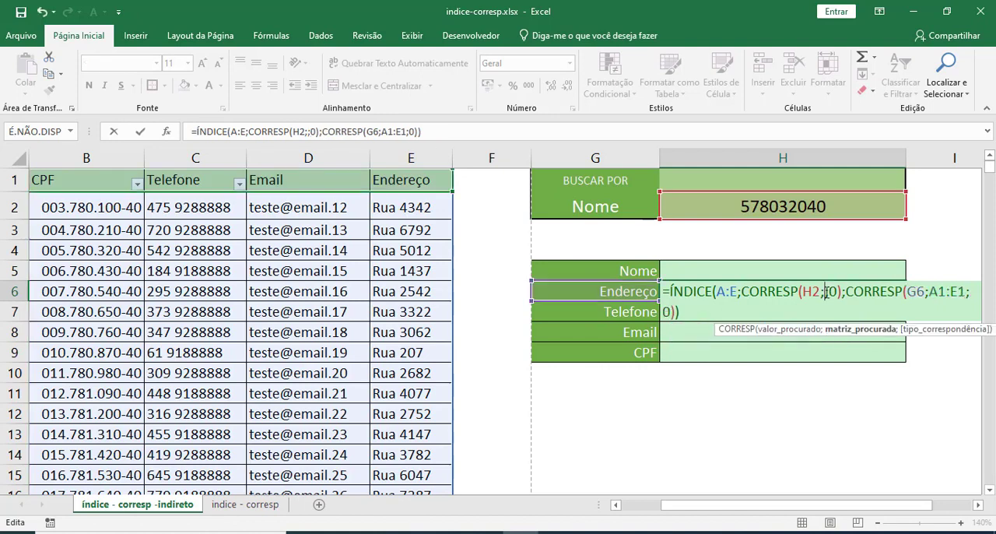
{"action": "left_click", "coordinate": [120, 159]}
{"action": "left_click", "coordinate": [121, 160]}
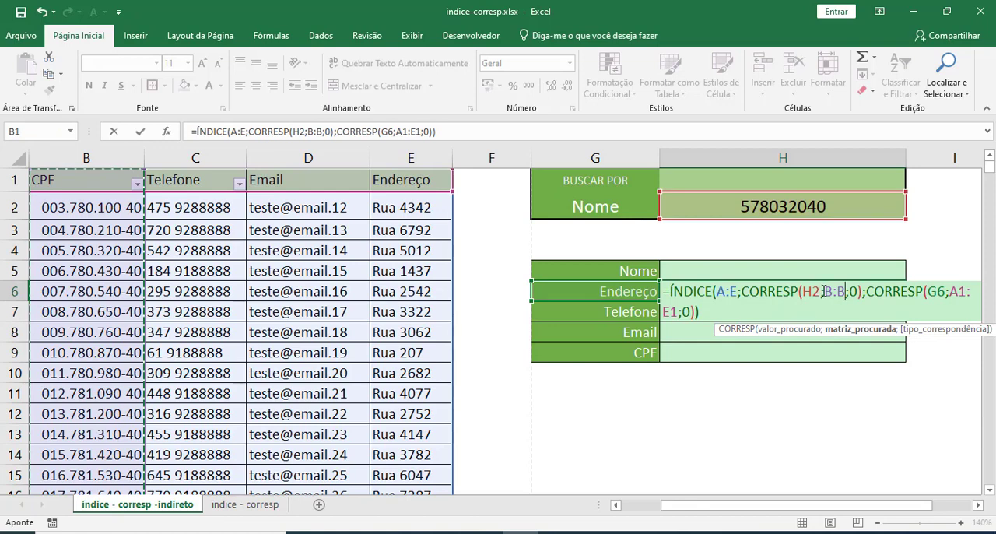
{"action": "key", "text": "Return"}
{"action": "left_click", "coordinate": [764, 210]}
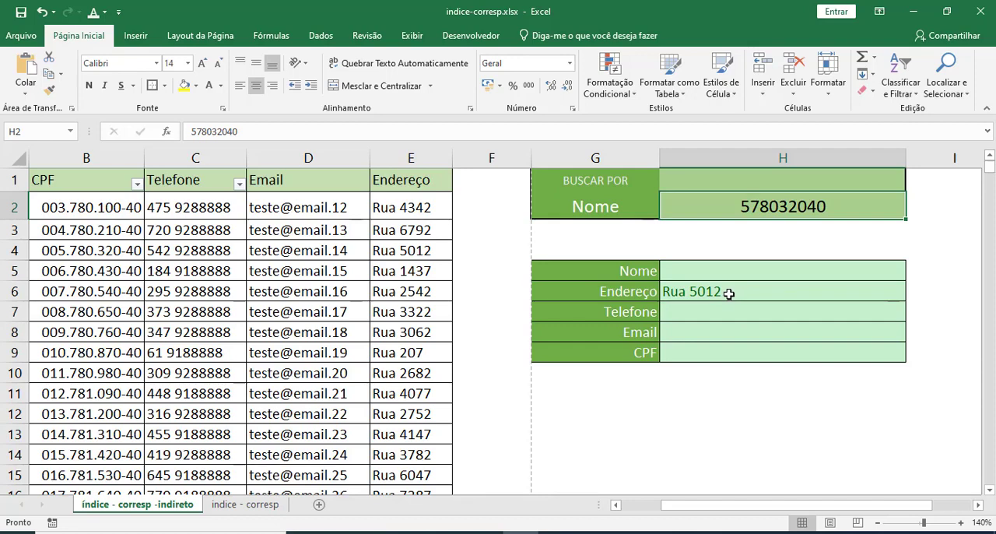
Examine the B:B lookup array in the H6 formula and keep the formula as it is.
{"action": "double_click", "coordinate": [728, 293]}
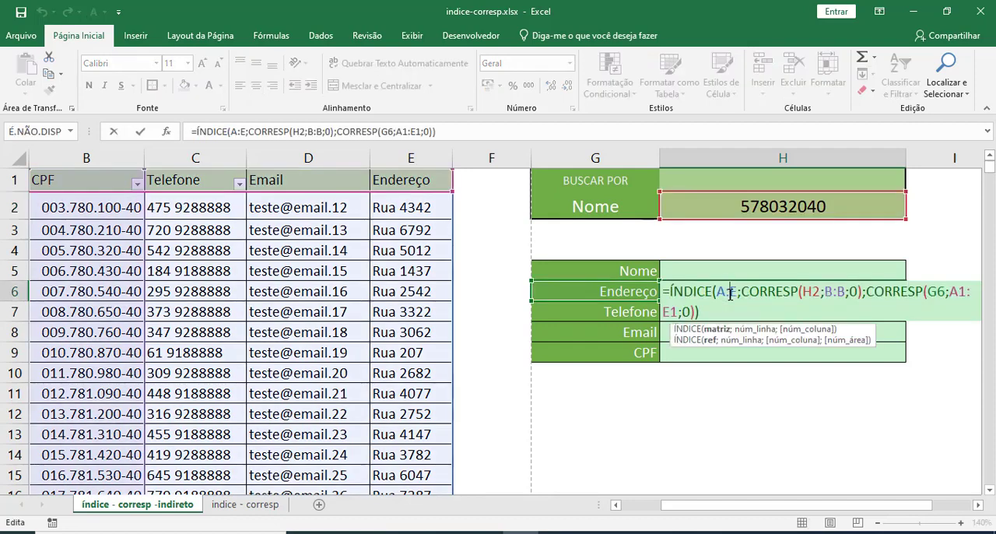
{"action": "left_click_drag", "start_coordinate": [824, 291], "coordinate": [842, 294]}
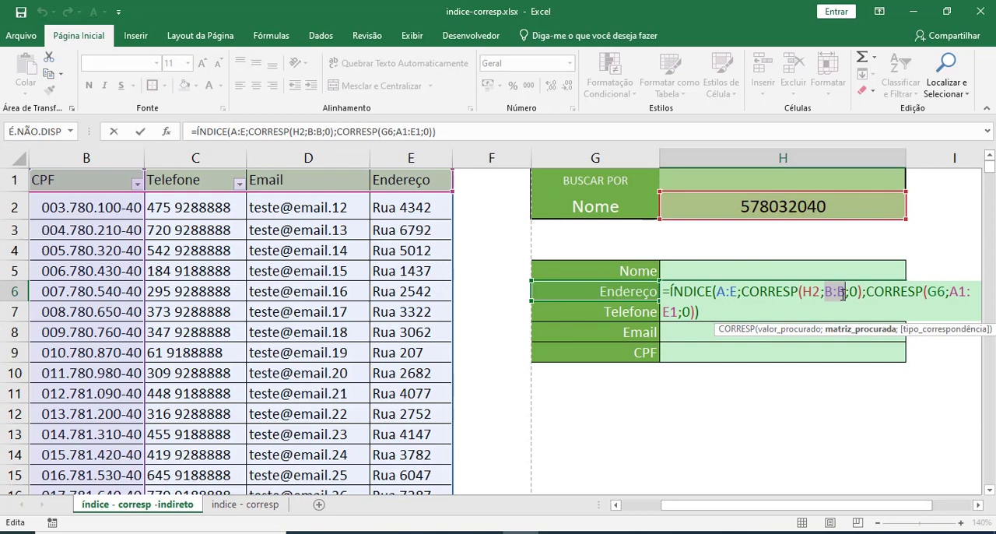
{"action": "key", "text": "ctrl+Return"}
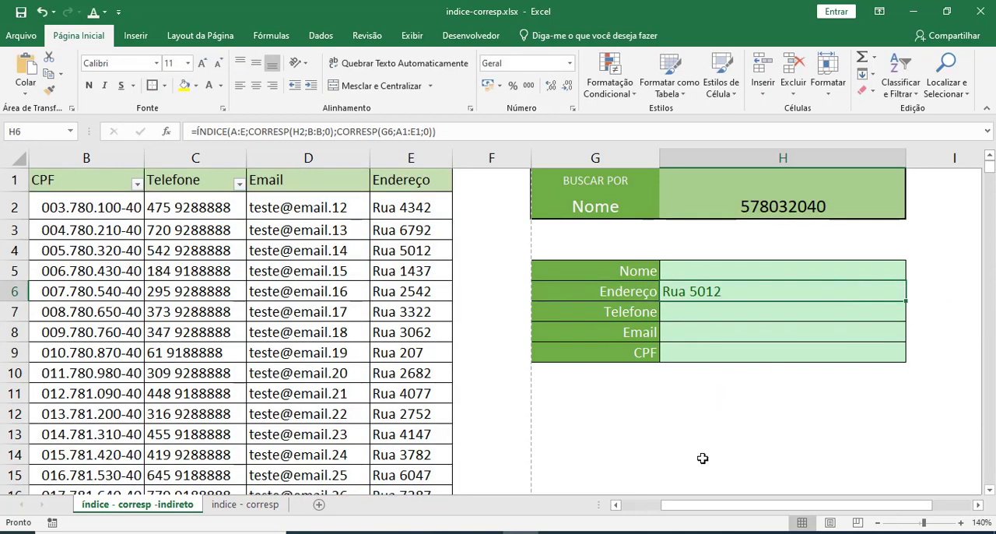
Assign the range name nome to the whole of column A.
{"action": "left_click_drag", "start_coordinate": [687, 508], "coordinate": [625, 510]}
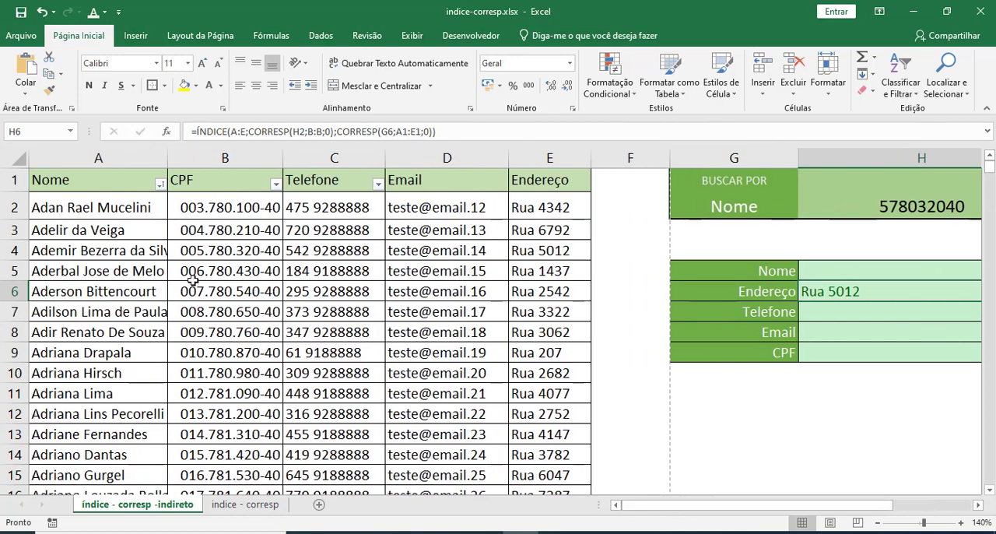
{"action": "left_click", "coordinate": [102, 158]}
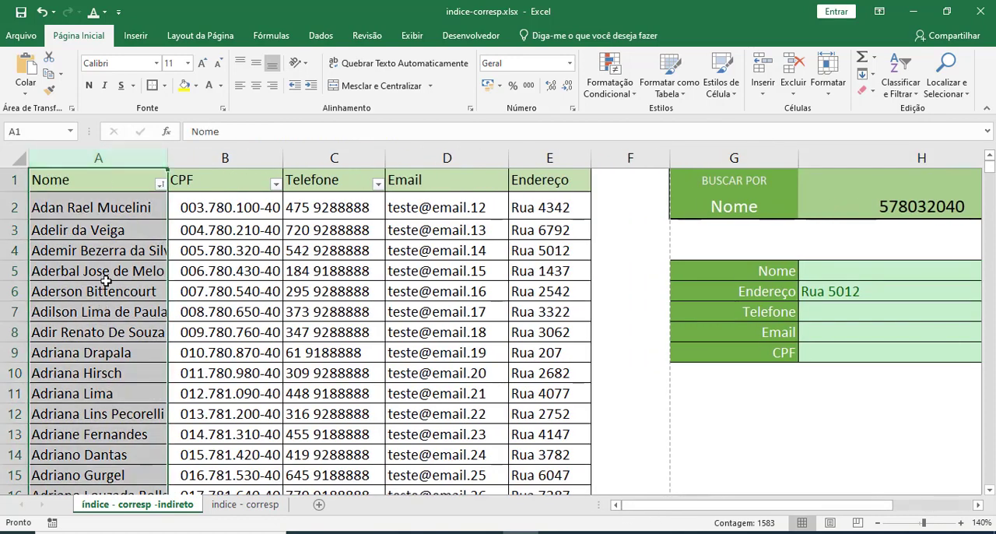
{"action": "left_click", "coordinate": [105, 284]}
{"action": "left_click_drag", "start_coordinate": [104, 207], "coordinate": [89, 449]}
{"action": "left_click", "coordinate": [100, 291]}
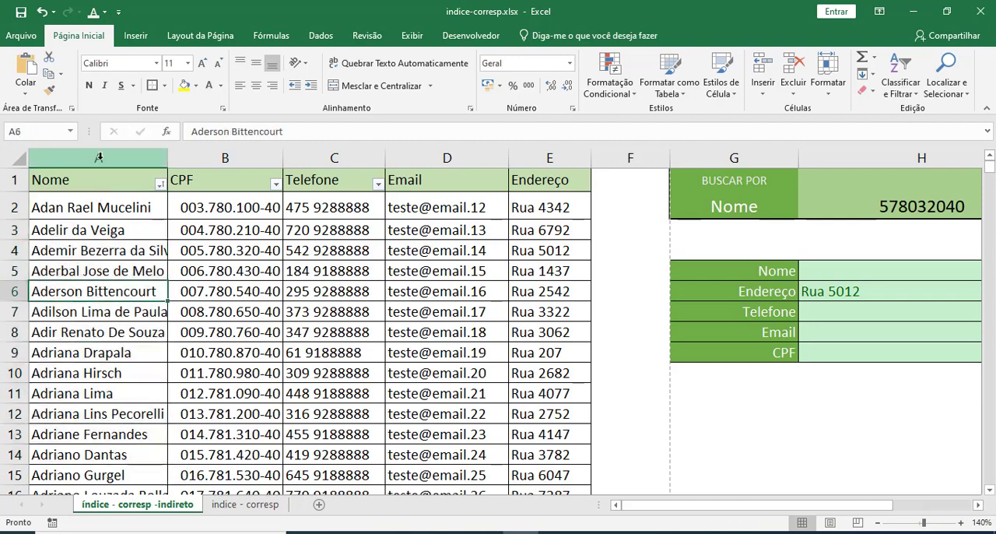
{"action": "left_click", "coordinate": [100, 158]}
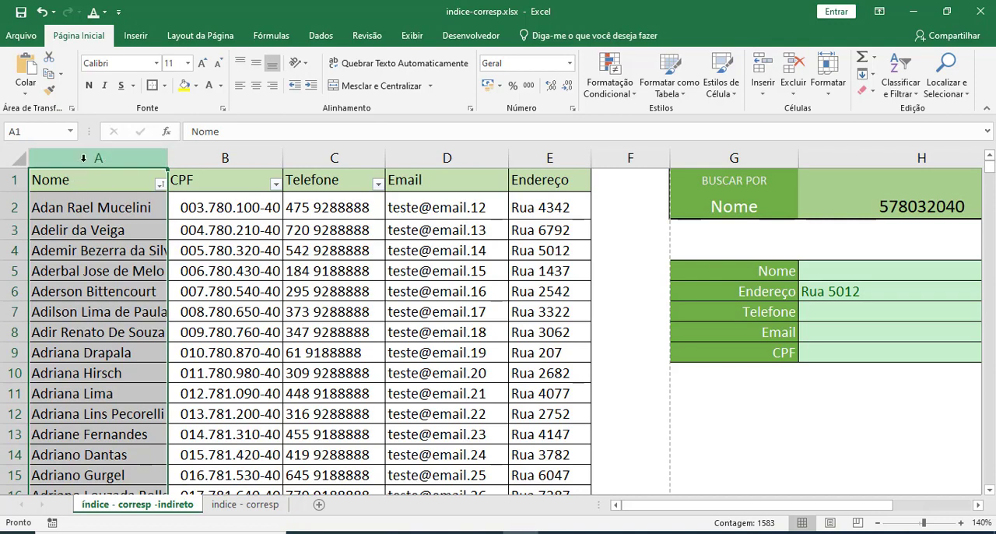
{"action": "left_click", "coordinate": [22, 131]}
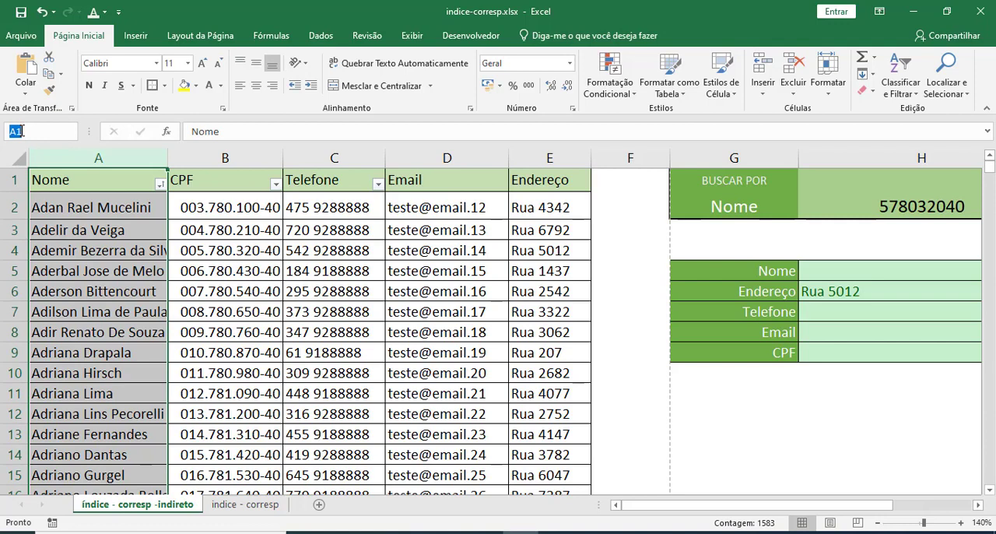
{"action": "type", "text": "nome"}
{"action": "key", "text": "Return"}
Compare the references of single cells in the Nome column with the name assigned to the entire column.
{"action": "left_click", "coordinate": [102, 278]}
{"action": "left_click", "coordinate": [102, 310]}
{"action": "left_click", "coordinate": [102, 334]}
{"action": "left_click", "coordinate": [100, 305]}
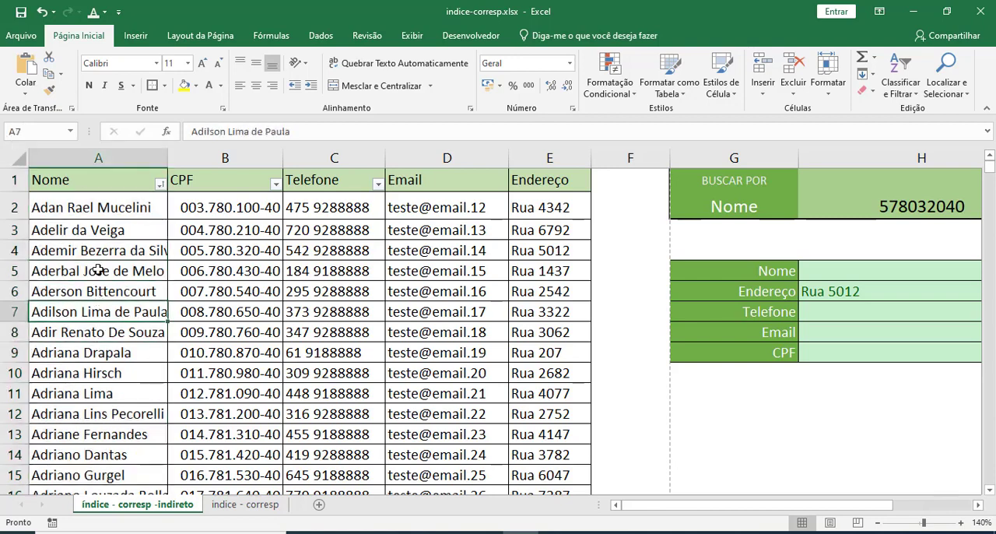
{"action": "left_click", "coordinate": [99, 270]}
{"action": "left_click", "coordinate": [98, 250]}
{"action": "left_click", "coordinate": [95, 231]}
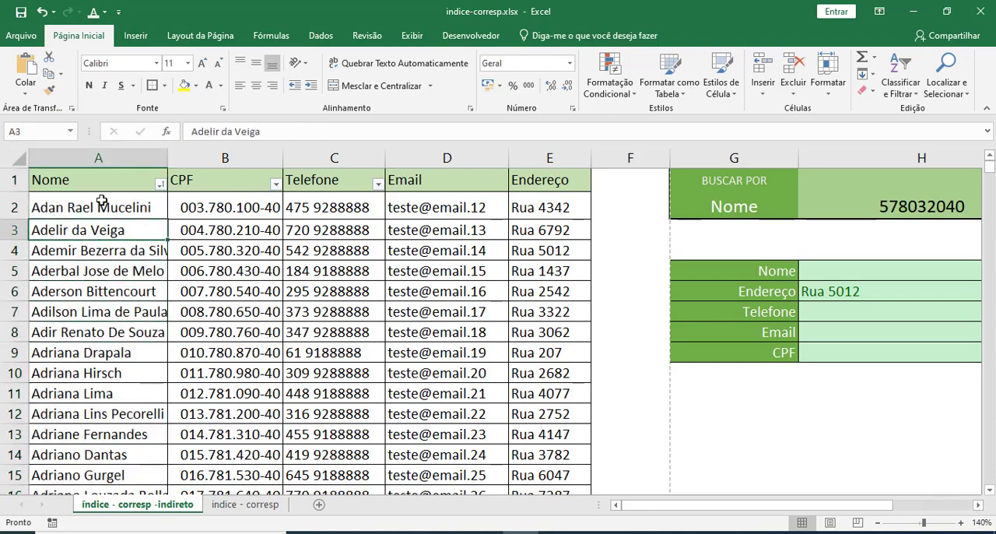
{"action": "left_click", "coordinate": [98, 158]}
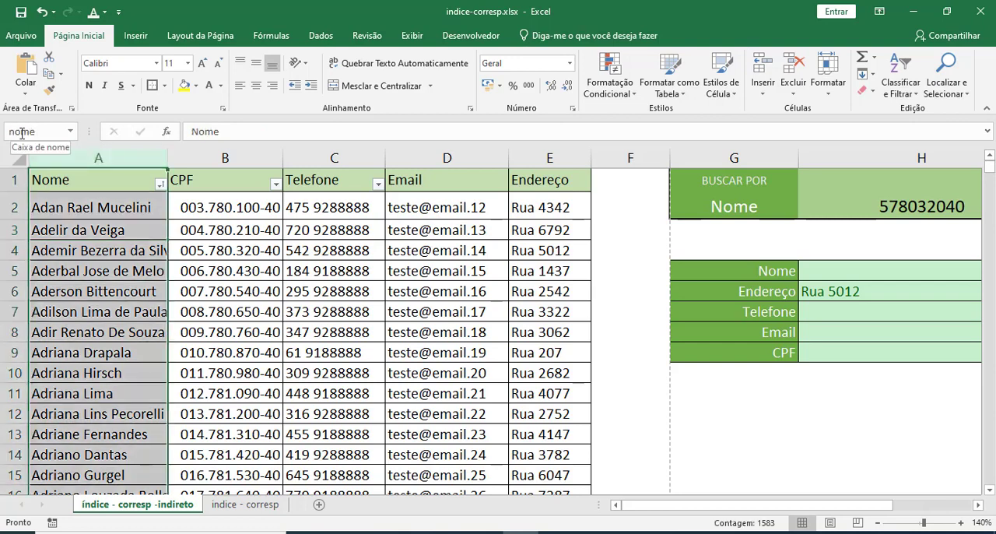
{"action": "left_click", "coordinate": [114, 252]}
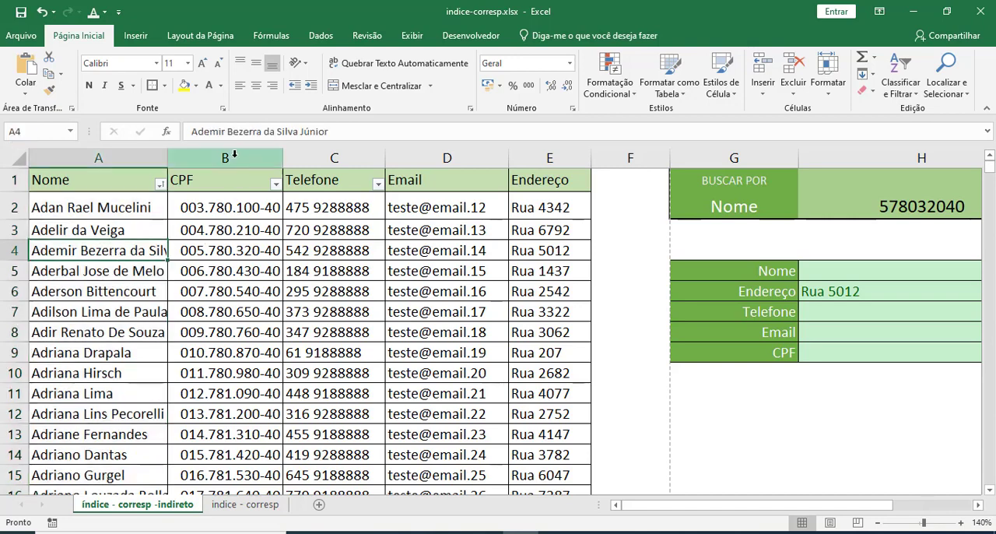
Assign the range name cpf to the whole of column B.
{"action": "left_click", "coordinate": [233, 158]}
{"action": "left_click", "coordinate": [25, 133]}
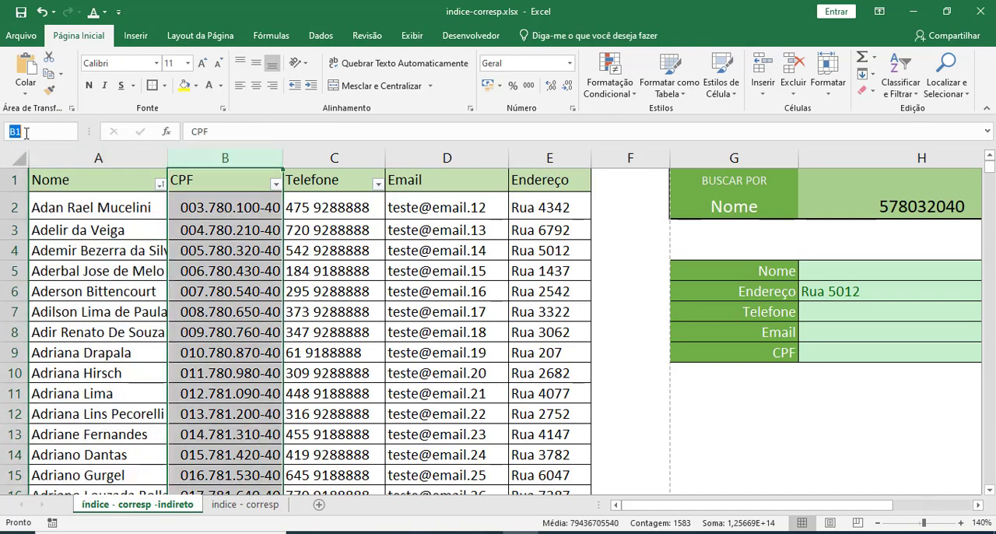
{"action": "type", "text": "cpf"}
{"action": "key", "text": "Return"}
Check the range names assigned to columns A and B against the reference of the single CPF cell B4.
{"action": "left_click", "coordinate": [244, 316]}
{"action": "left_click", "coordinate": [207, 158]}
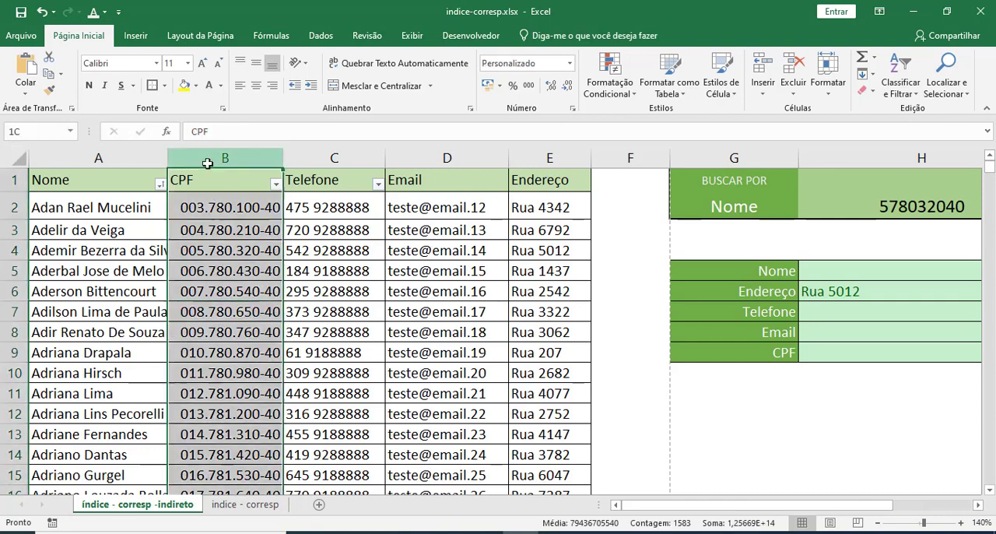
{"action": "left_click", "coordinate": [226, 251]}
{"action": "left_click", "coordinate": [121, 161]}
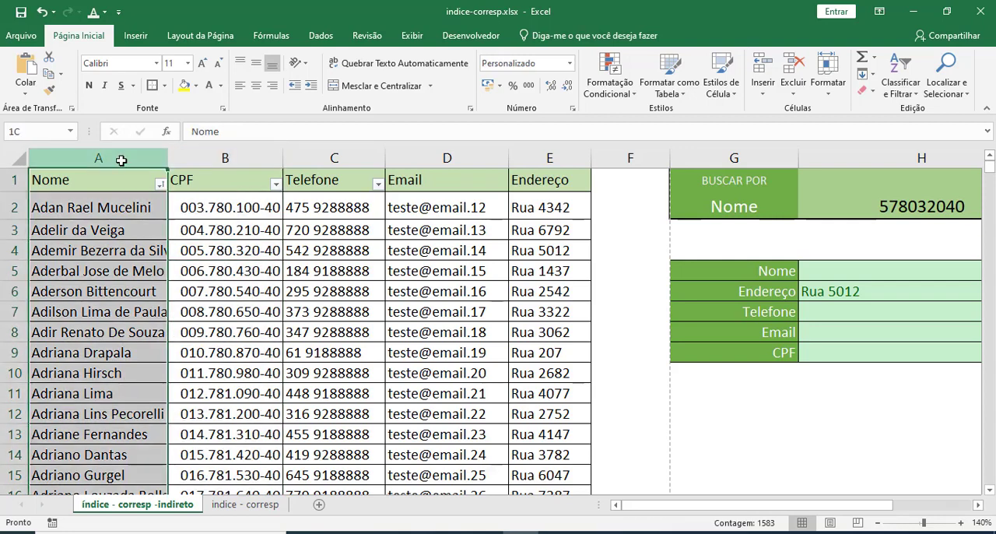
{"action": "left_click", "coordinate": [213, 257]}
{"action": "left_click", "coordinate": [220, 160]}
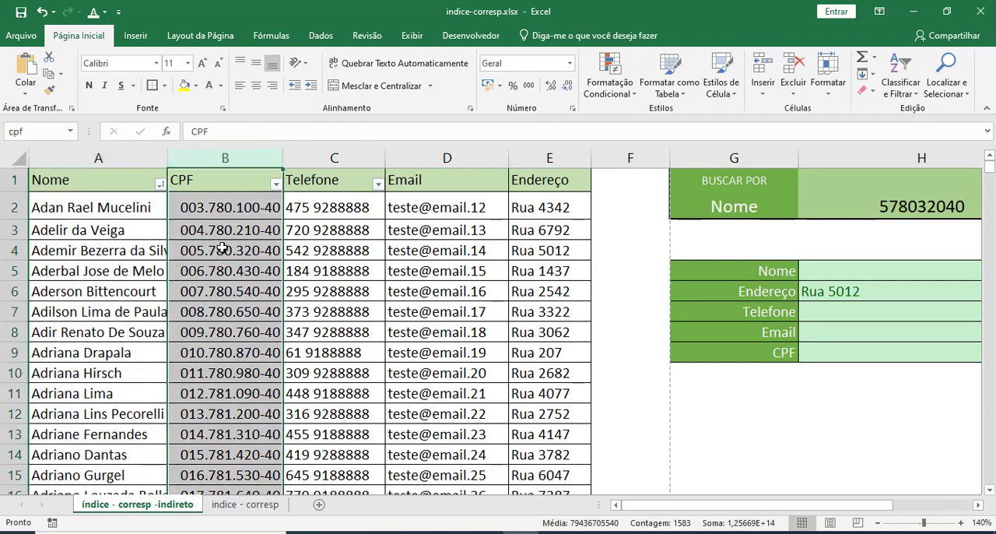
{"action": "left_click", "coordinate": [222, 249]}
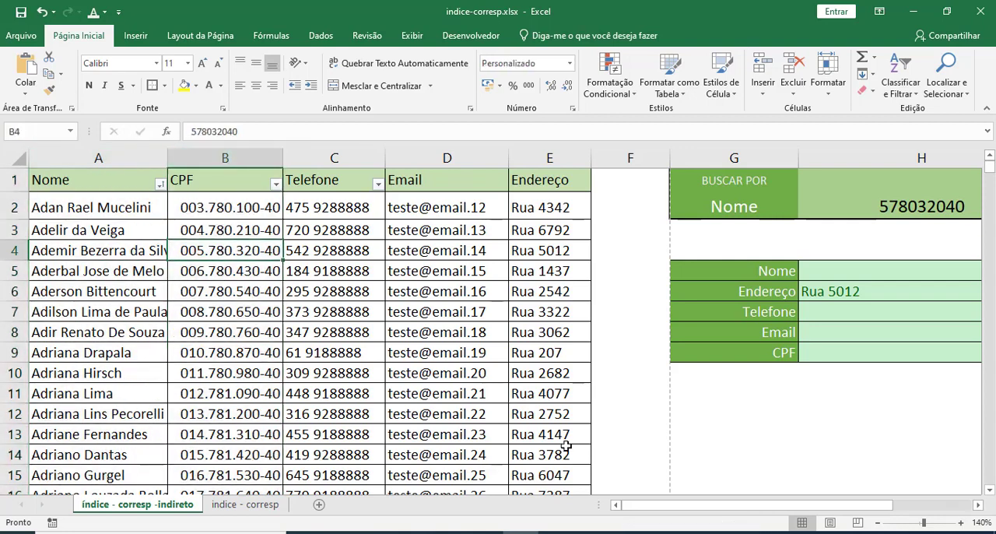
Go to the named range cpf and select the whole of column A to check its name.
{"action": "left_click", "coordinate": [227, 160]}
{"action": "left_click", "coordinate": [13, 132]}
{"action": "type", "text": "cpf"}
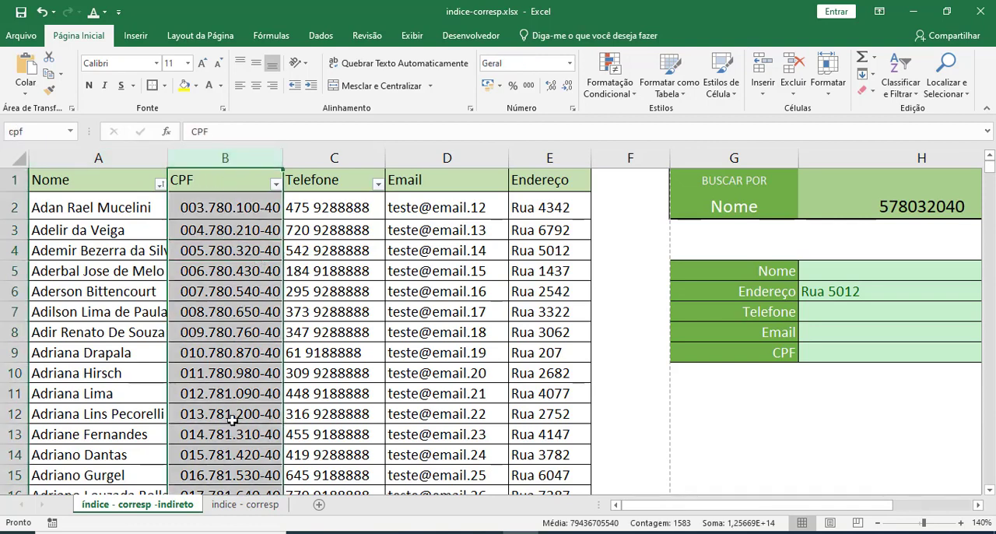
{"action": "left_click", "coordinate": [98, 158]}
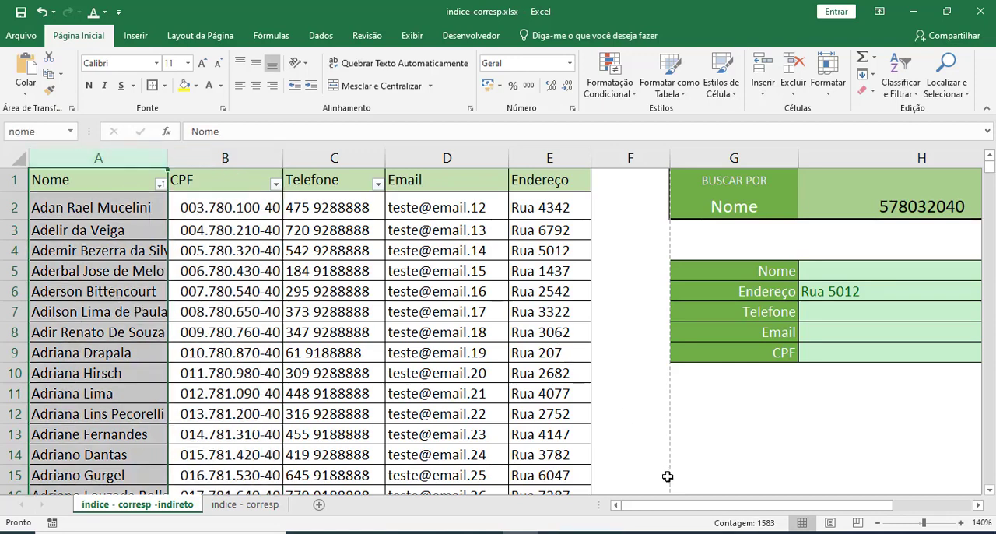
Set the lookup array of the first CORRESP in the Endereço formula (H6) to the range name cpf and review that argument.
{"action": "left_click_drag", "start_coordinate": [662, 504], "coordinate": [705, 476]}
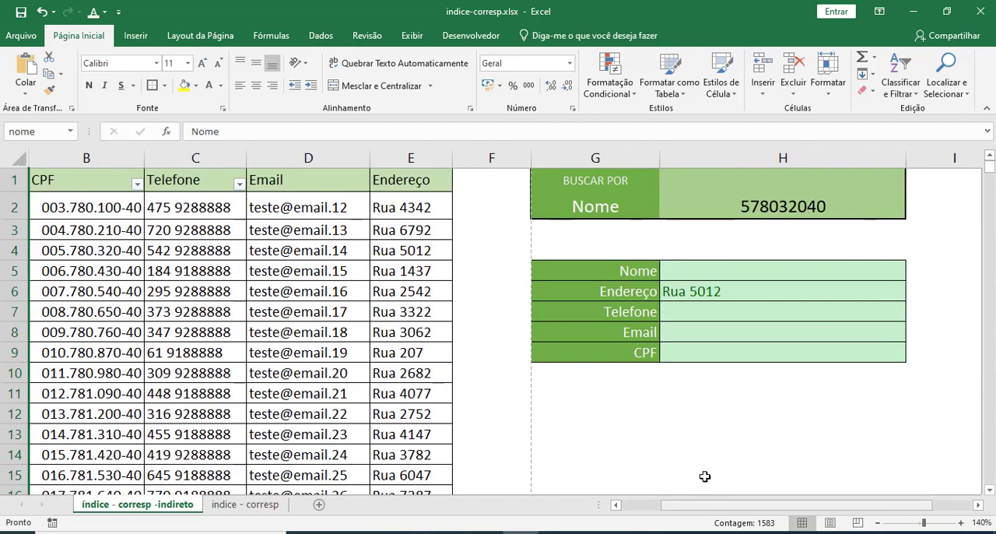
{"action": "double_click", "coordinate": [733, 291]}
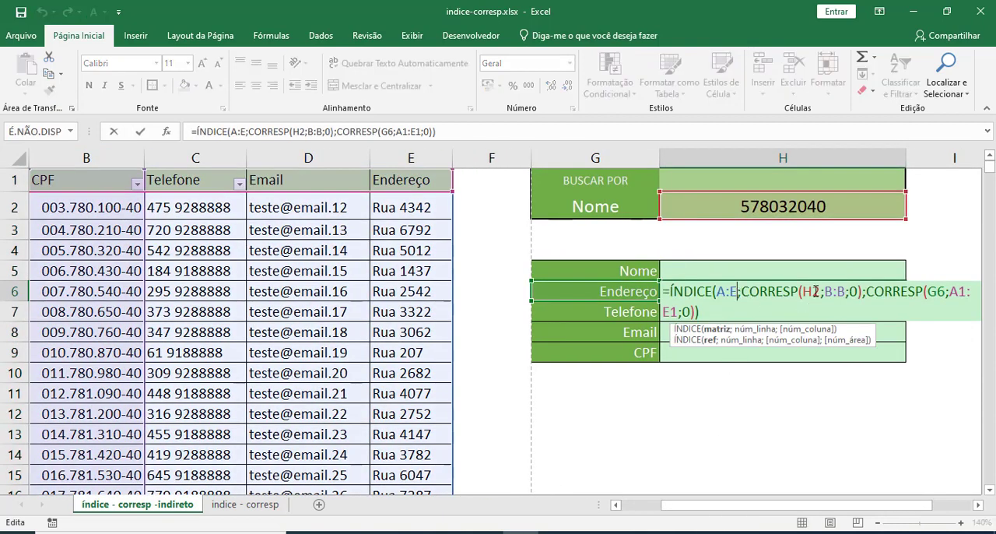
{"action": "left_click_drag", "start_coordinate": [825, 292], "coordinate": [846, 291]}
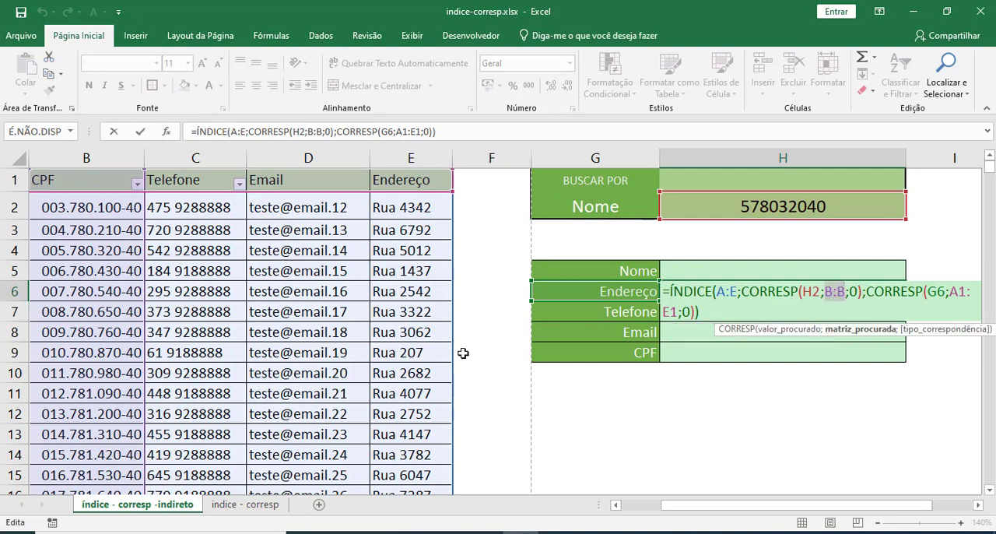
{"action": "type", "text": "c"}
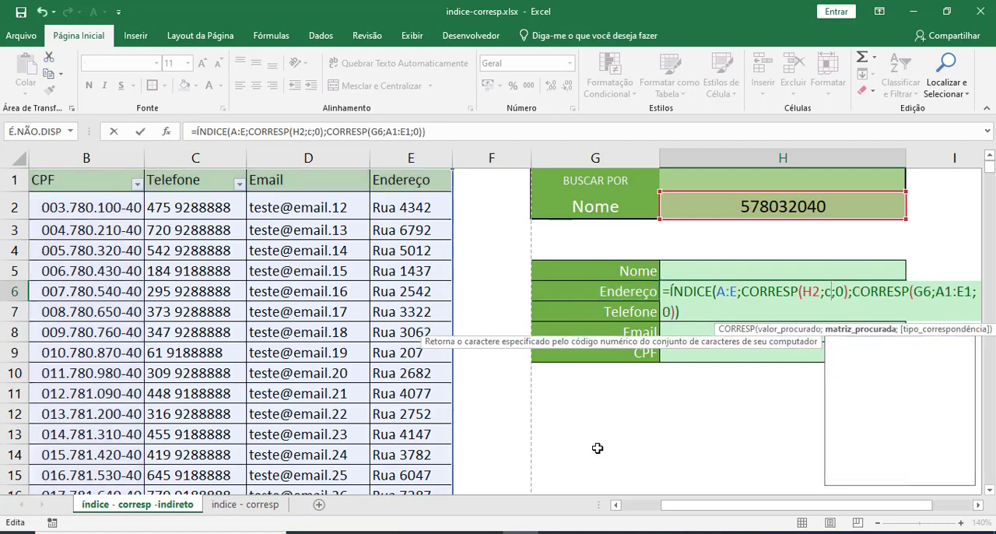
{"action": "type", "text": "pf"}
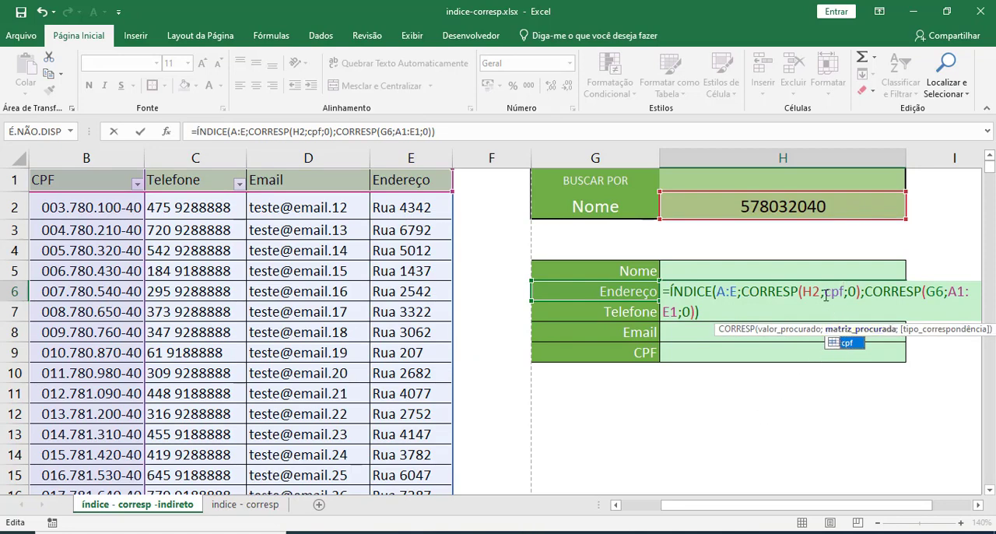
{"action": "key", "text": "Return"}
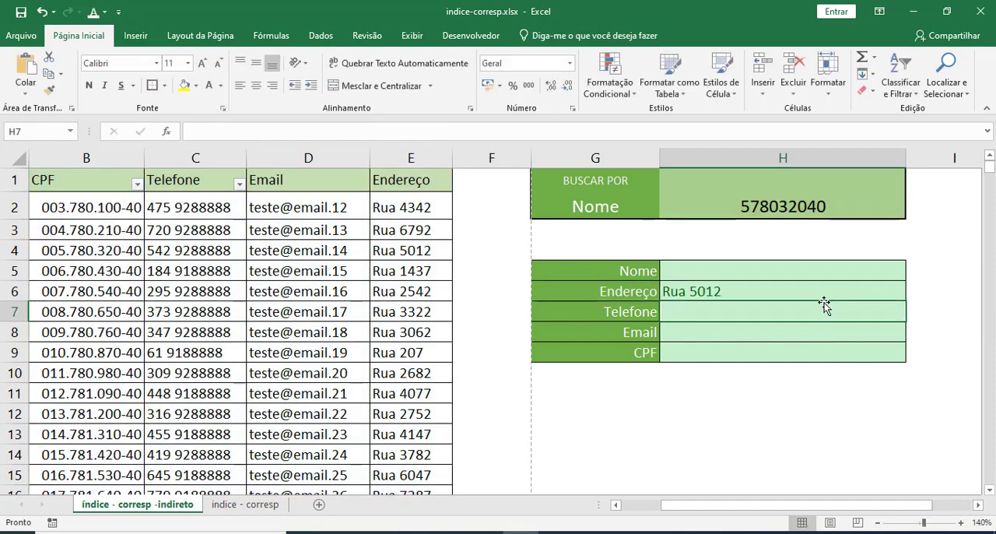
{"action": "double_click", "coordinate": [758, 292]}
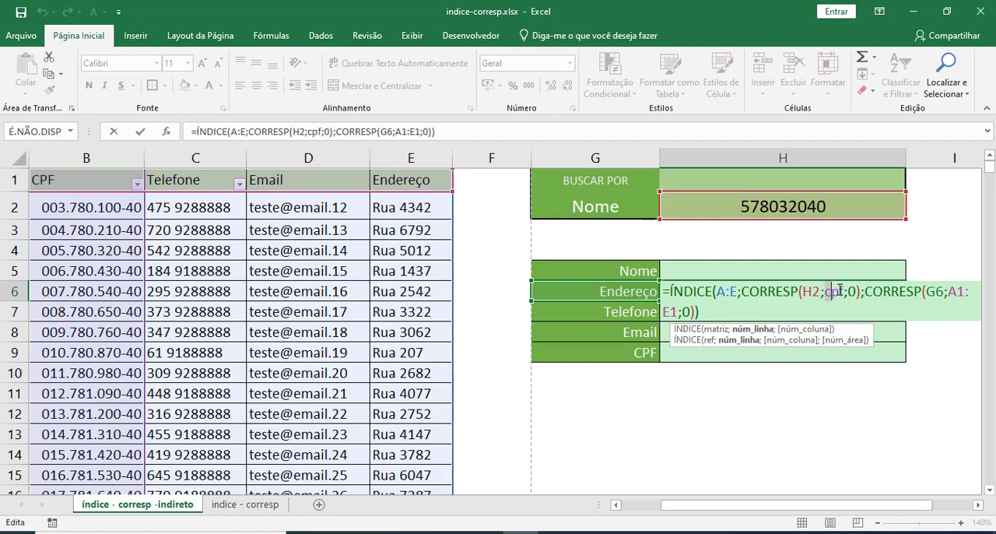
{"action": "left_click_drag", "start_coordinate": [843, 290], "coordinate": [844, 291]}
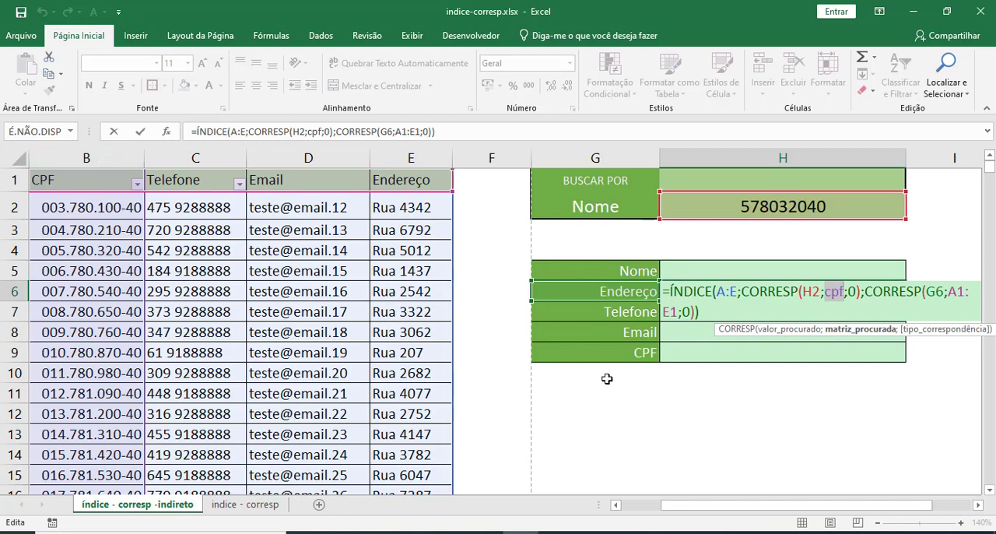
{"action": "key", "text": "Escape"}
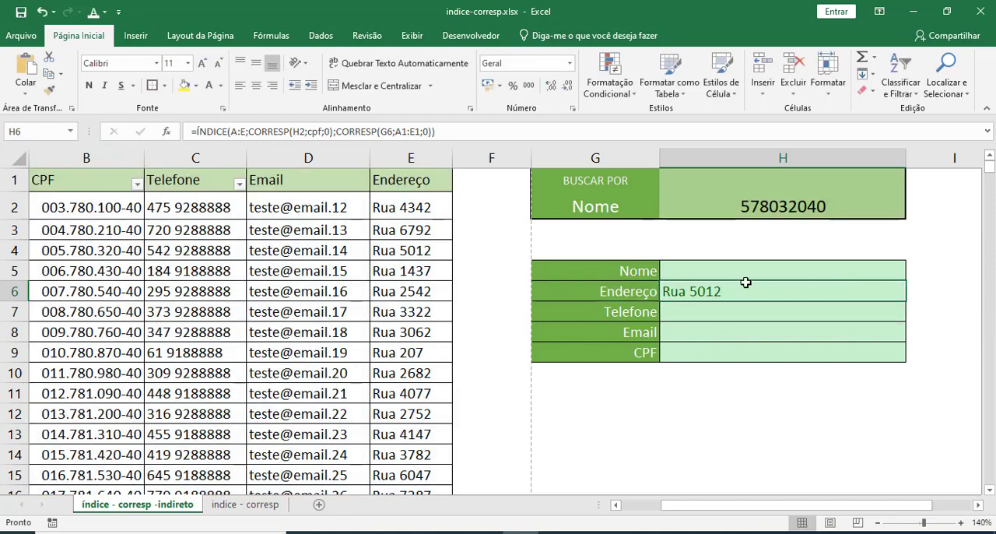
Copy the client name from A9 and paste it as values only into the search cell H2.
{"action": "left_click", "coordinate": [752, 210]}
{"action": "left_click_drag", "start_coordinate": [696, 506], "coordinate": [657, 506]}
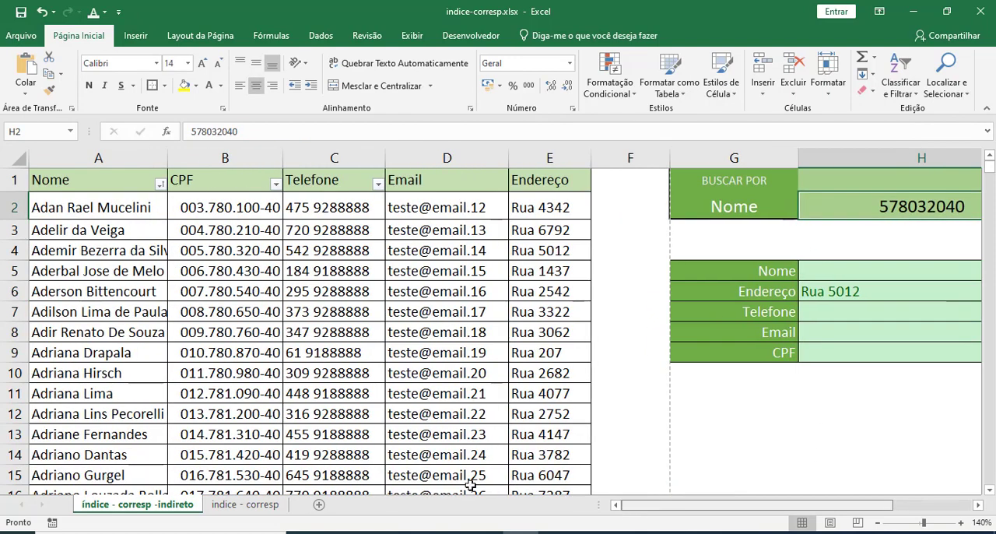
{"action": "left_click", "coordinate": [123, 354]}
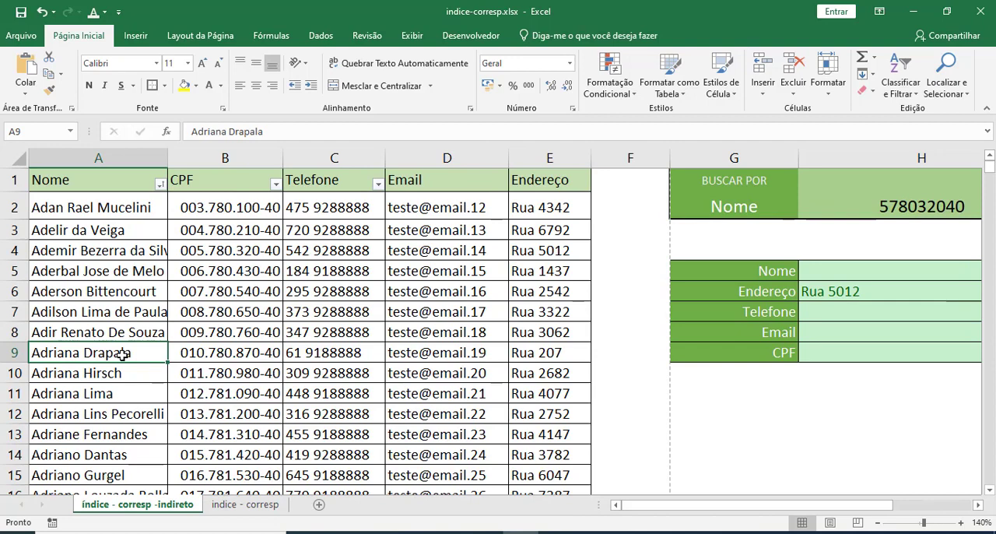
{"action": "key", "text": "ctrl+c"}
{"action": "left_click", "coordinate": [855, 206]}
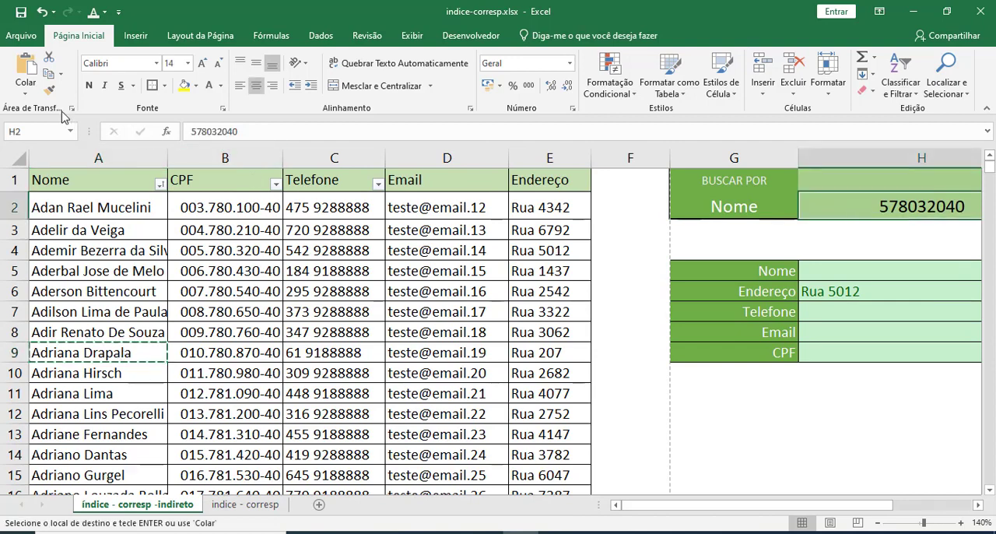
{"action": "left_click", "coordinate": [26, 92]}
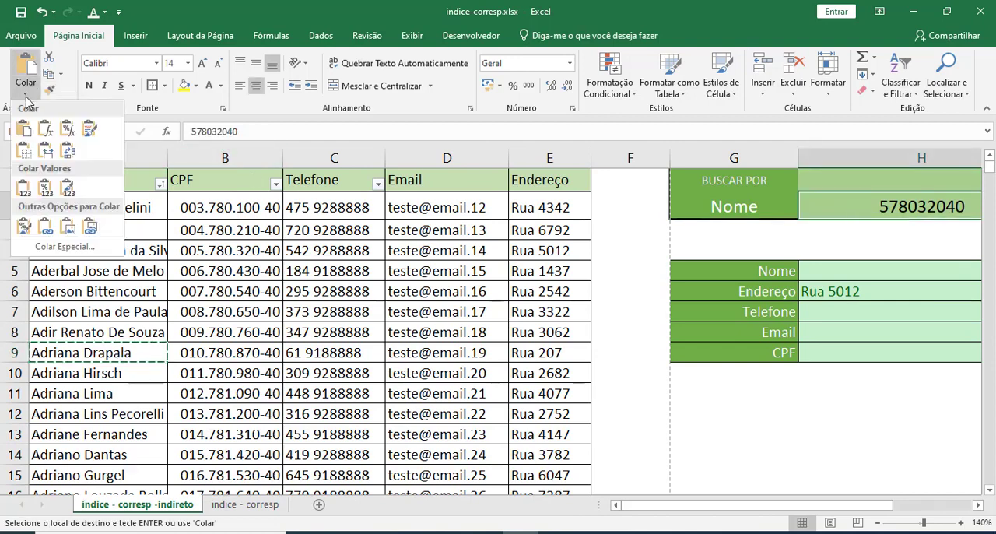
{"action": "left_click", "coordinate": [24, 187]}
{"action": "scroll", "coordinate": [765, 258], "scroll_direction": "right", "scroll_amount": 3}
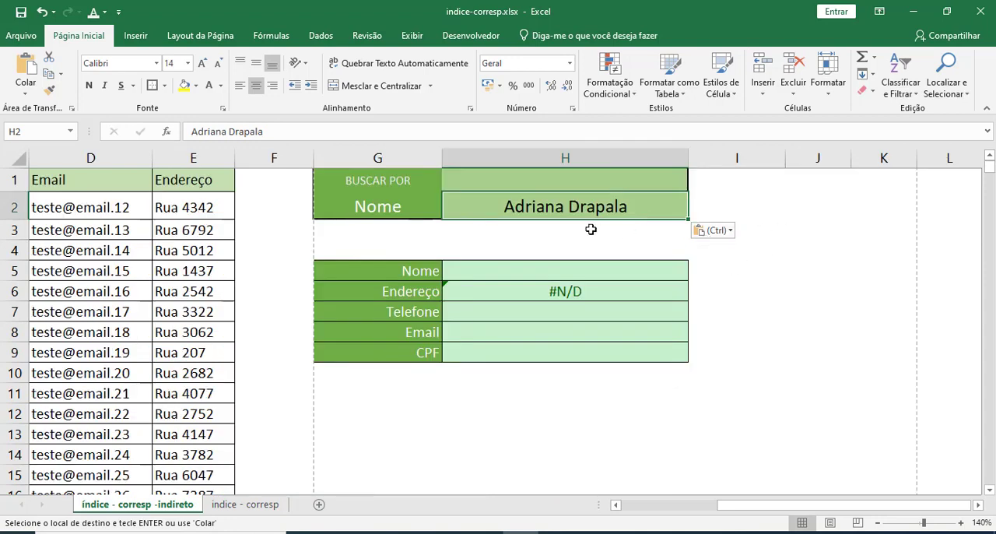
Change the lookup array of the first CORRESP in H6 to the range name nome.
{"action": "left_click", "coordinate": [555, 284]}
{"action": "double_click", "coordinate": [550, 291]}
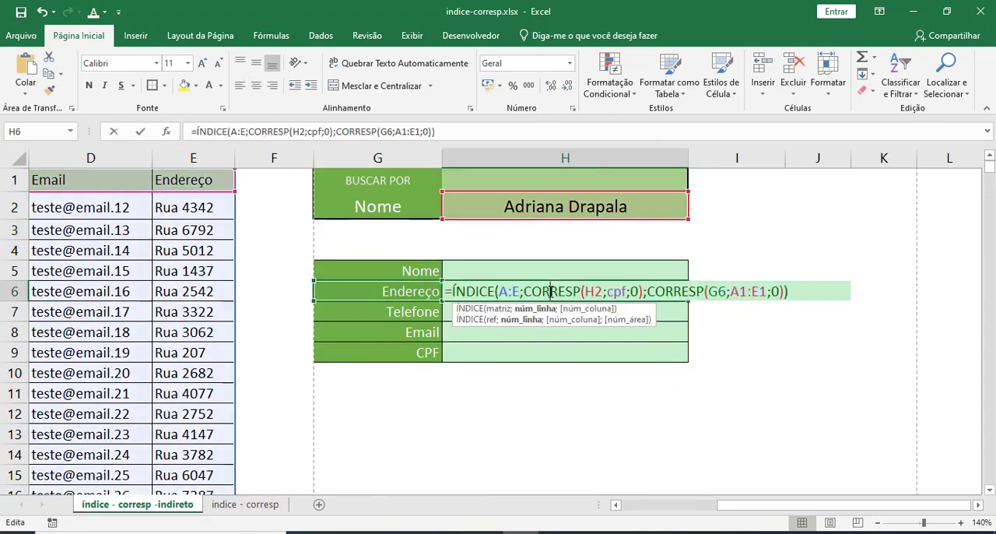
{"action": "left_click_drag", "start_coordinate": [609, 291], "coordinate": [627, 291]}
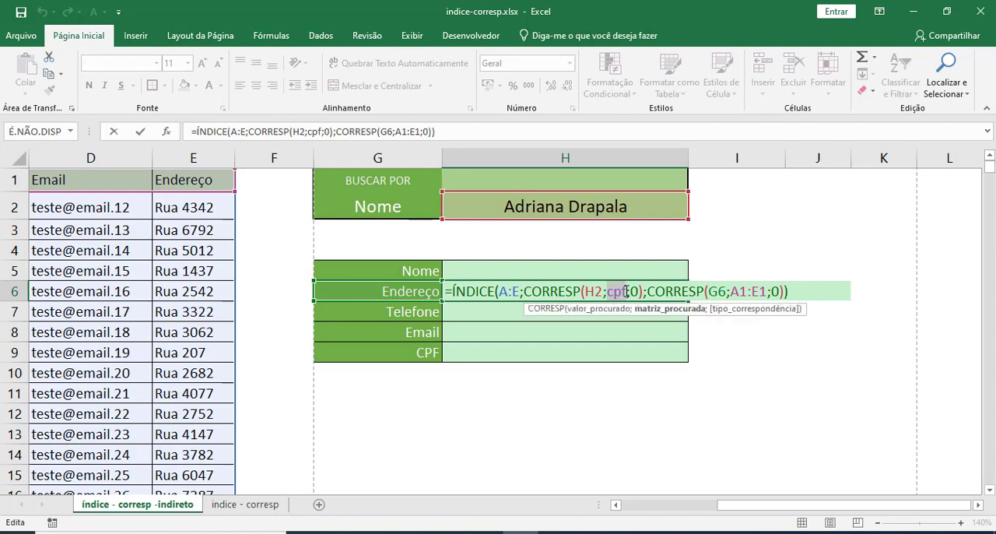
{"action": "type", "text": "nome"}
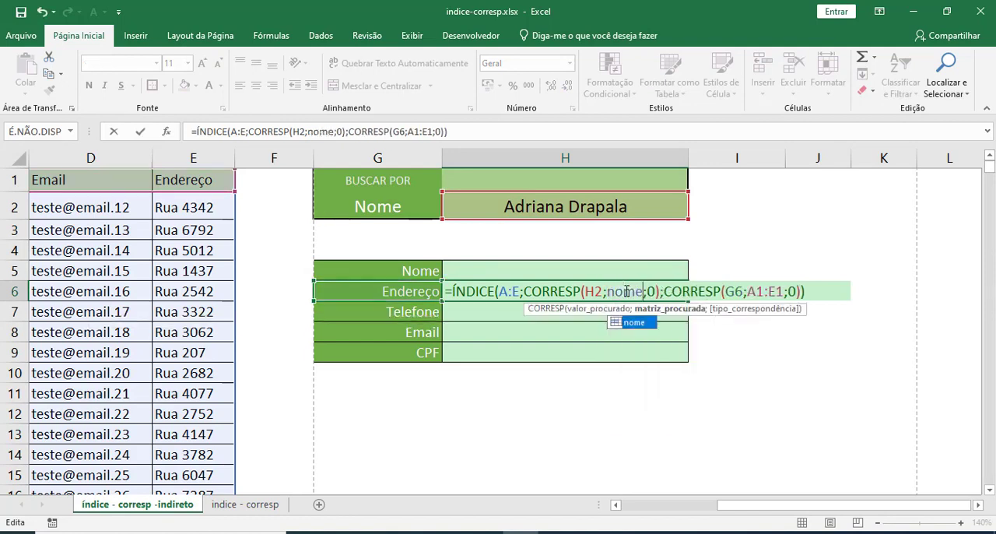
{"action": "key", "text": "Return"}
{"action": "left_click", "coordinate": [626, 291]}
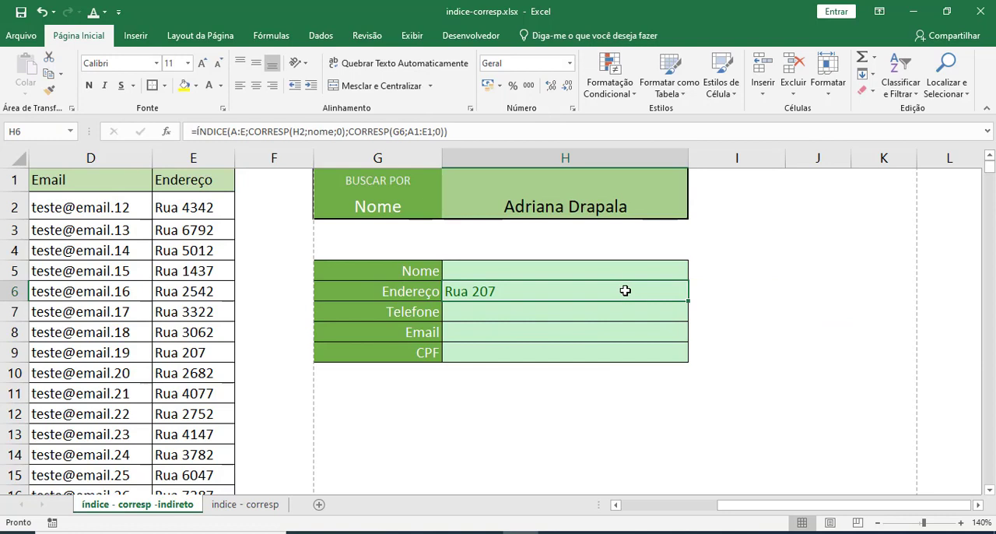
Try using a direct reference to the search-type cell G2 as the first CORRESP's lookup array in H6.
{"action": "double_click", "coordinate": [521, 291]}
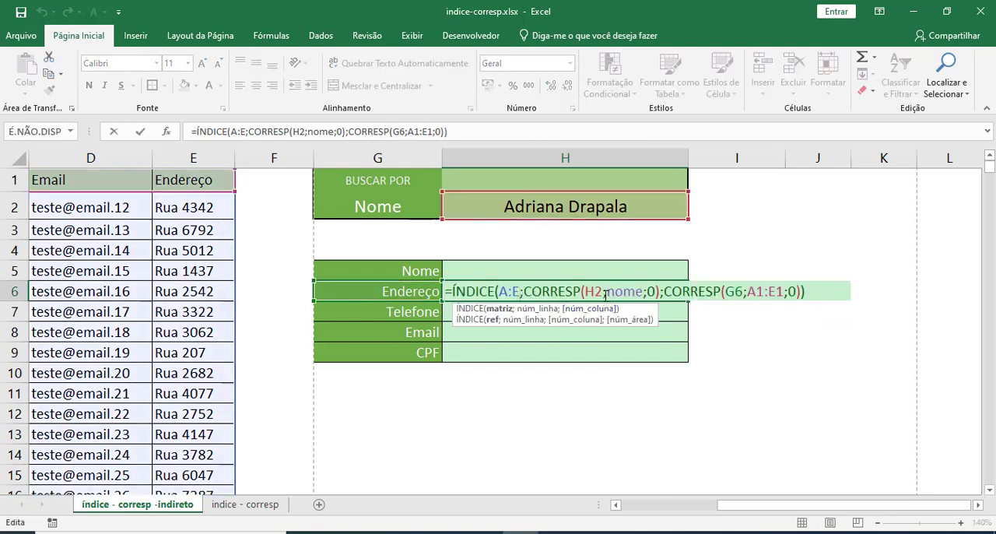
{"action": "double_click", "coordinate": [627, 290]}
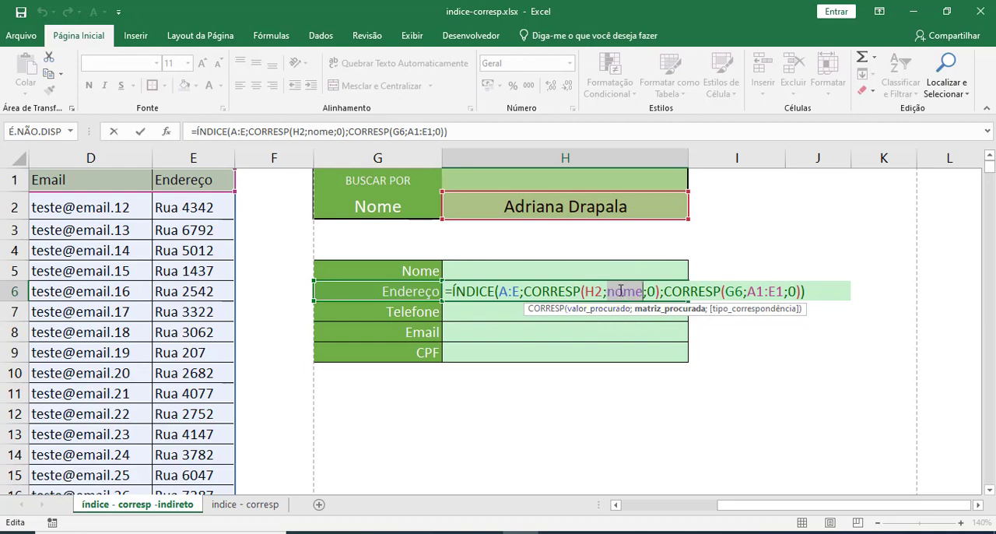
{"action": "key", "text": "Delete"}
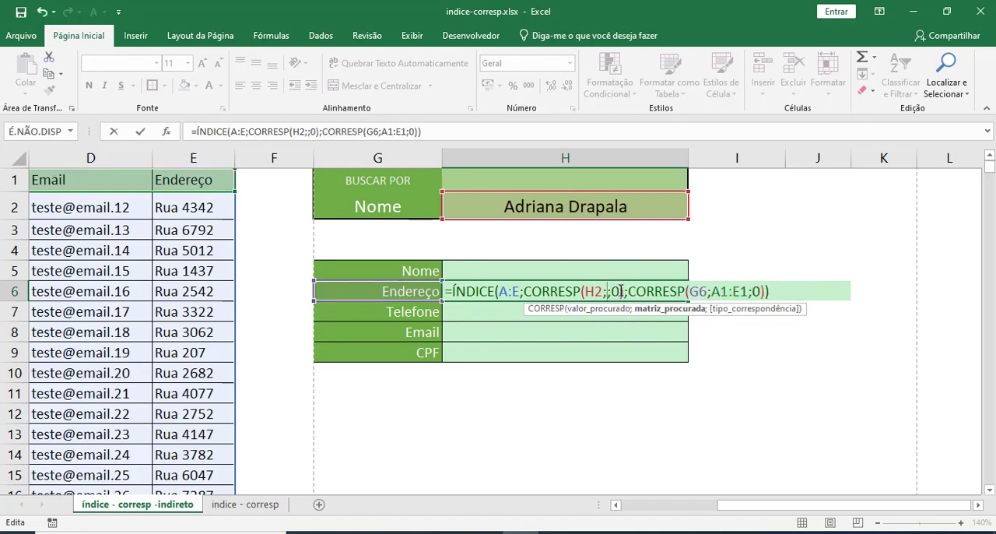
{"action": "left_click", "coordinate": [393, 212]}
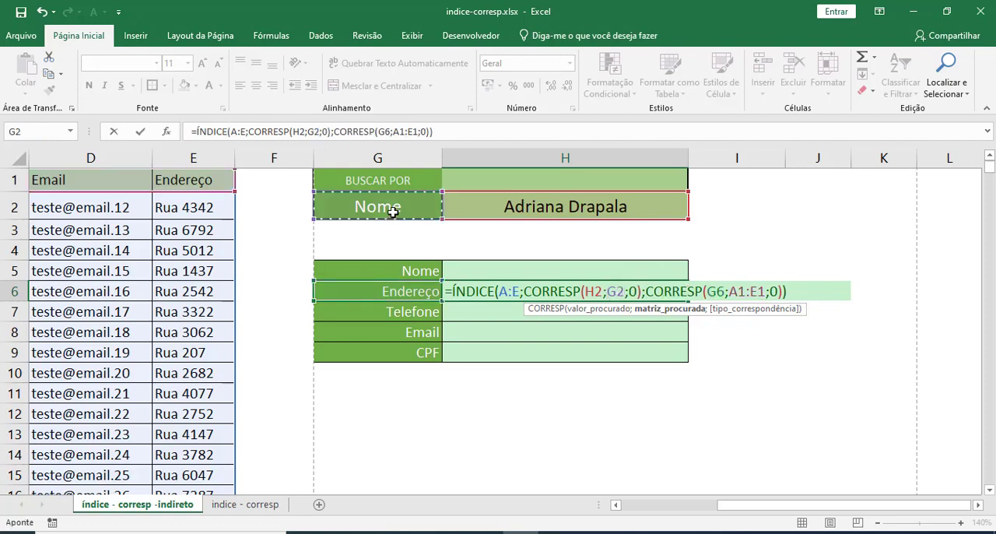
{"action": "key", "text": "Return"}
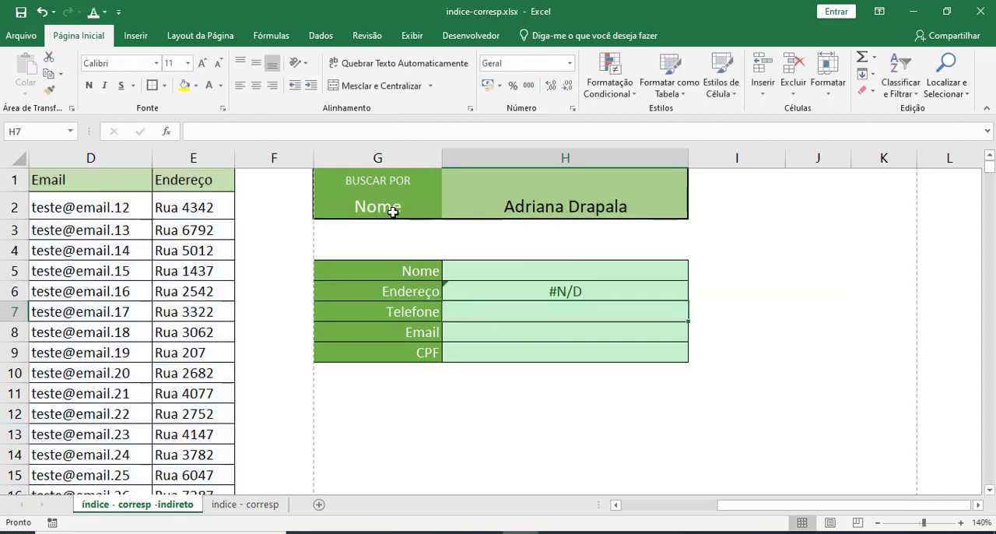
Make the first CORRESP in H6 use INDIRETO(G2) as its lookup array and review that argument in the formula.
{"action": "left_click", "coordinate": [553, 292]}
{"action": "double_click", "coordinate": [554, 292]}
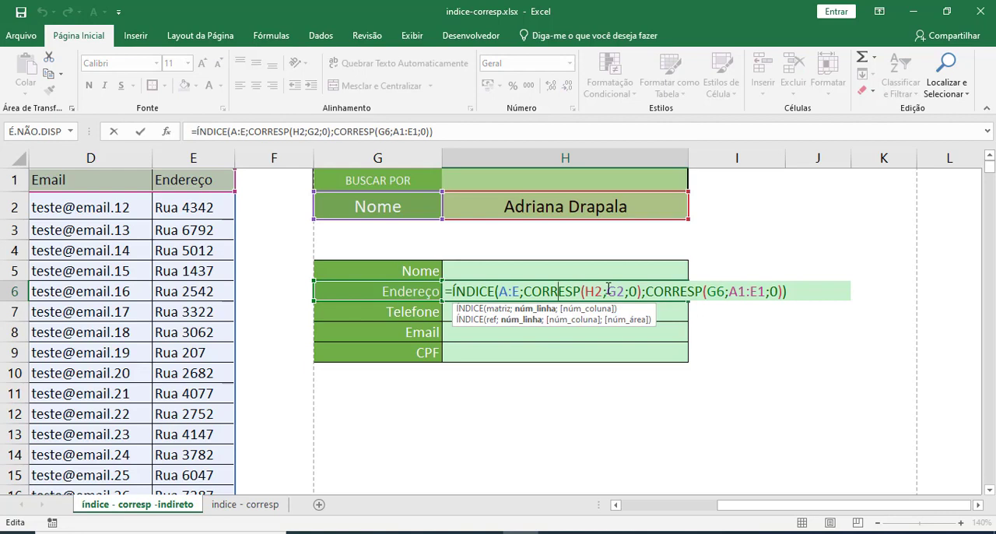
{"action": "left_click_drag", "start_coordinate": [608, 287], "coordinate": [621, 291]}
{"action": "left_click", "coordinate": [395, 208]}
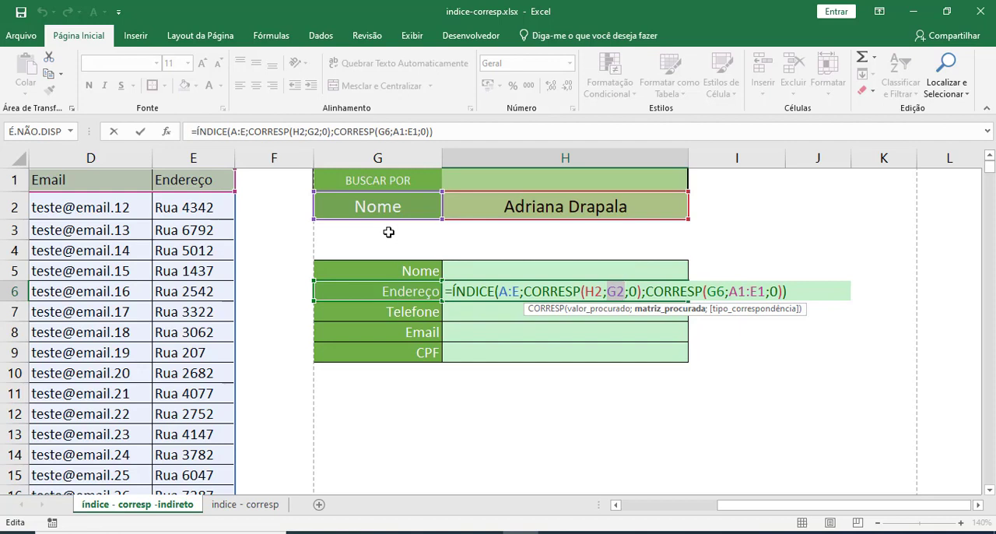
{"action": "type", "text": "indire"}
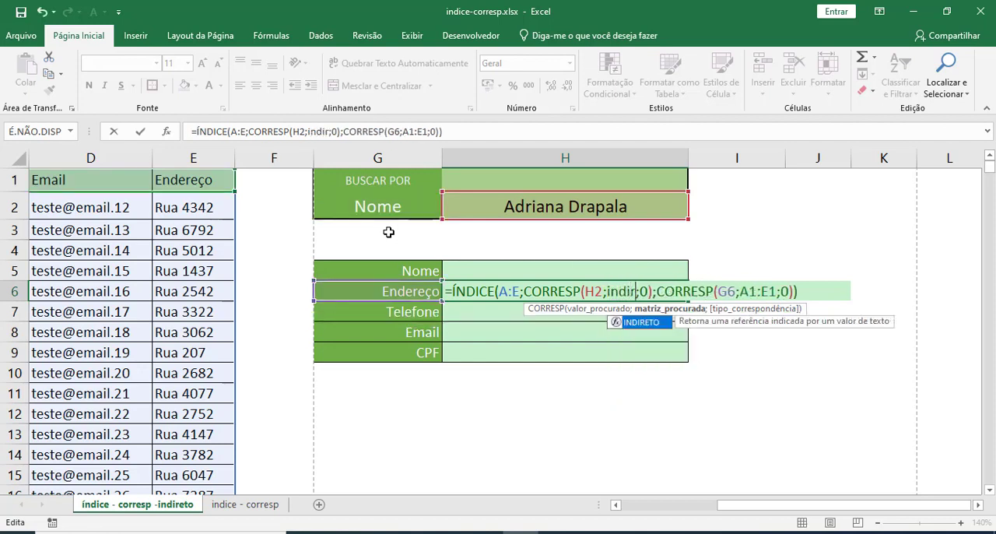
{"action": "key", "text": "Tab"}
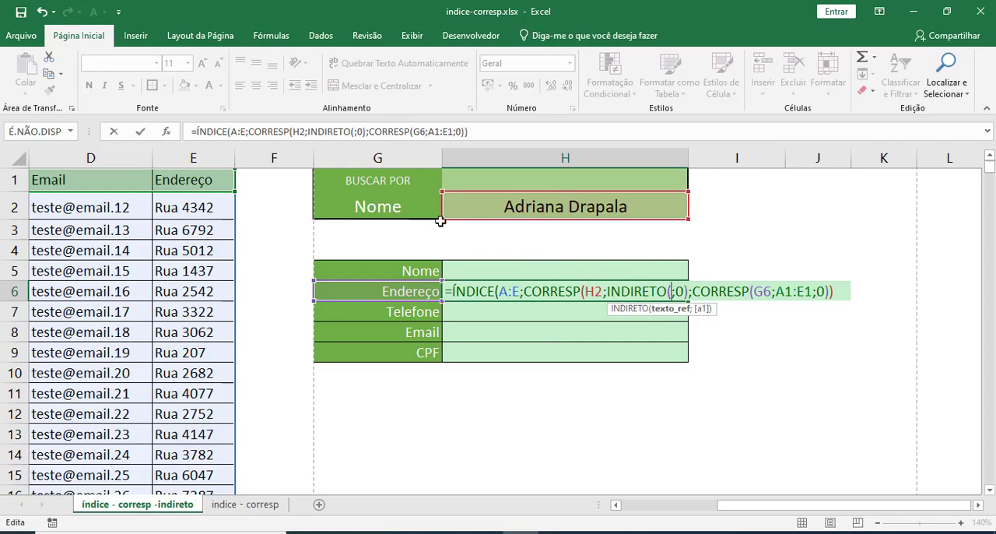
{"action": "left_click", "coordinate": [401, 209]}
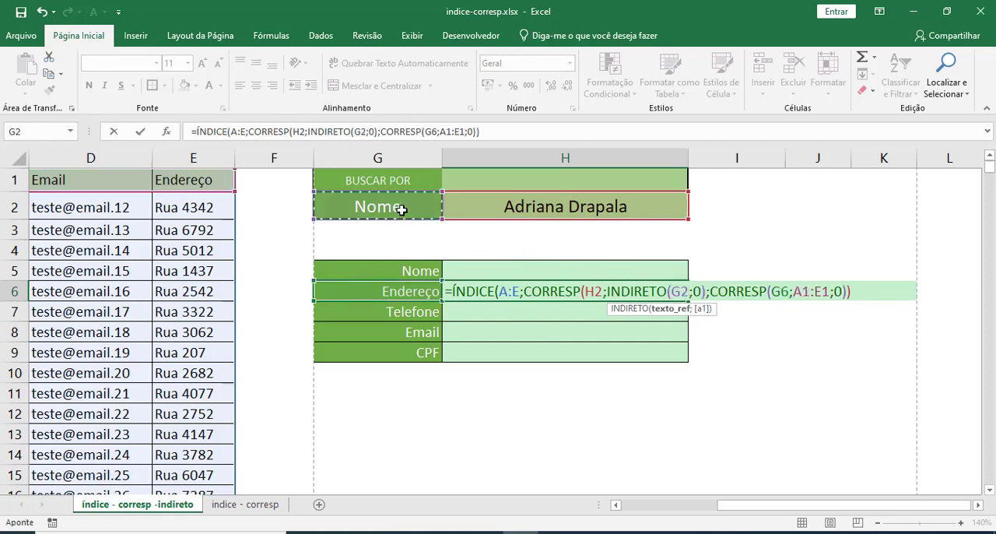
{"action": "type", "text": ")"}
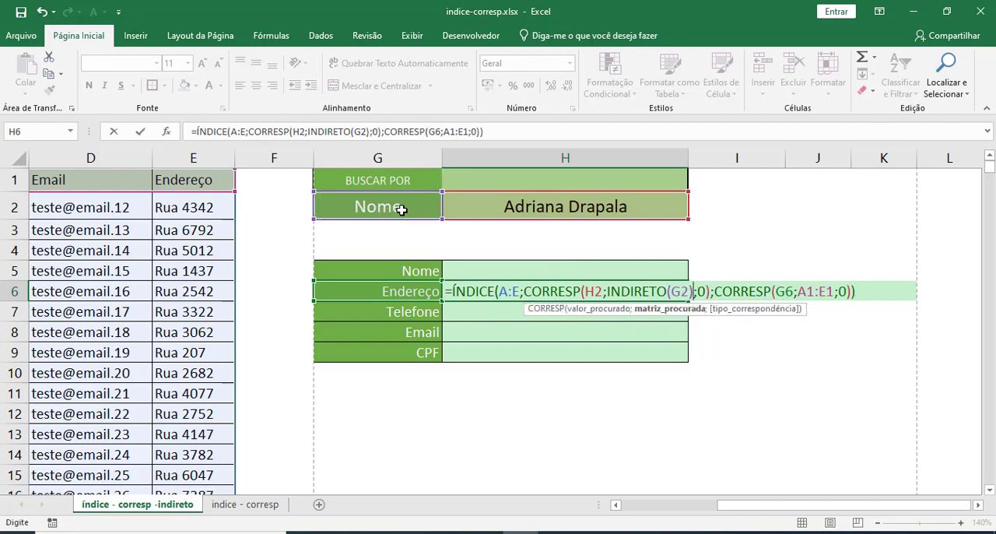
{"action": "key", "text": "Return"}
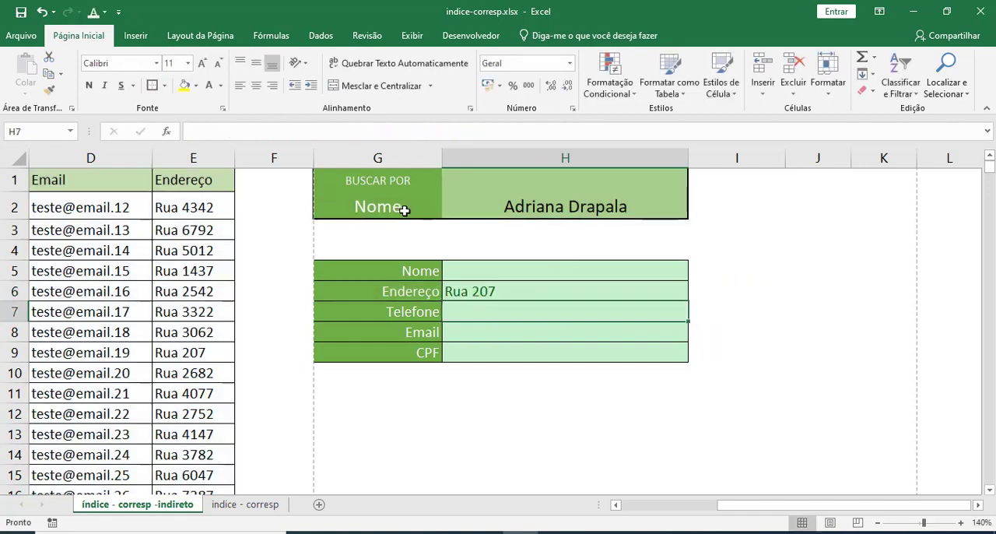
{"action": "double_click", "coordinate": [493, 290]}
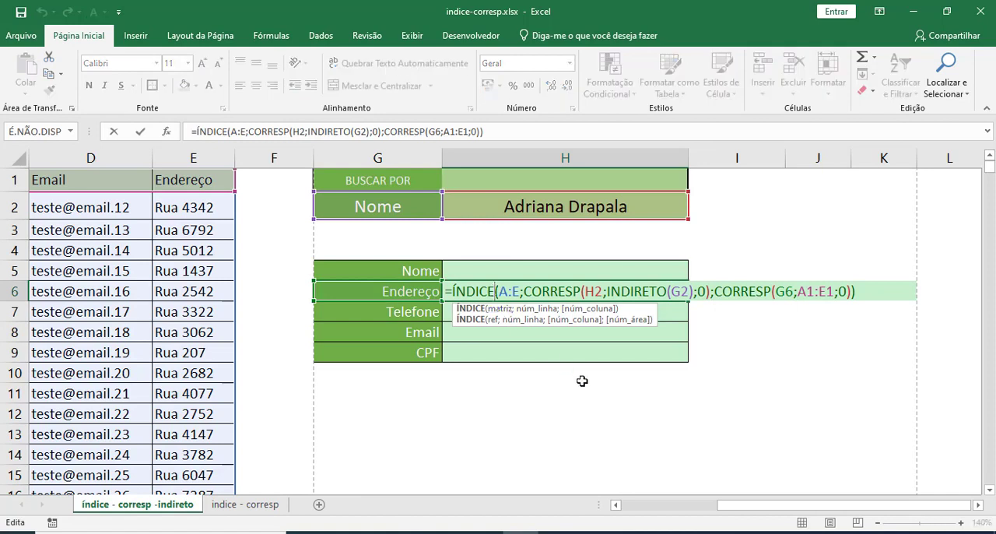
{"action": "left_click_drag", "start_coordinate": [607, 291], "coordinate": [693, 291]}
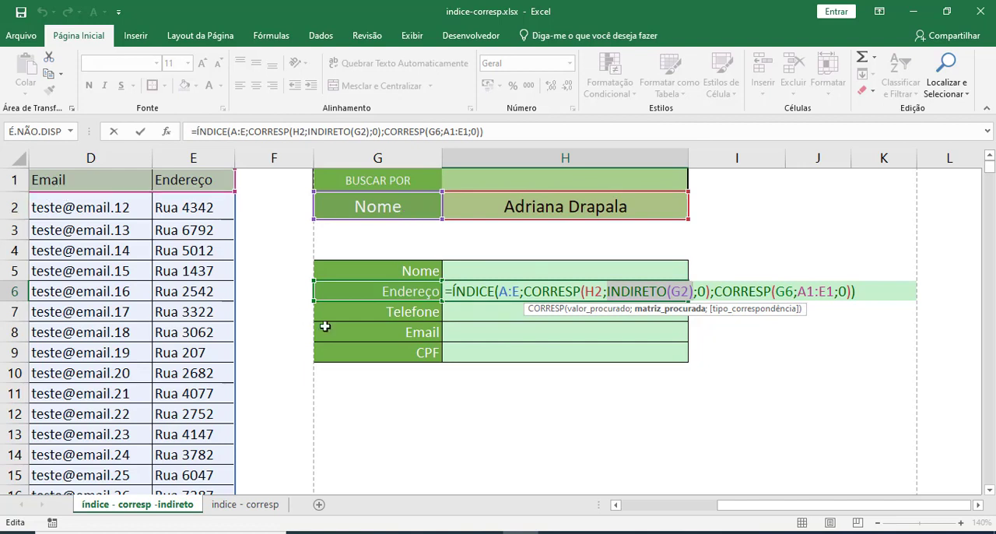
{"action": "key", "text": "ctrl+Return"}
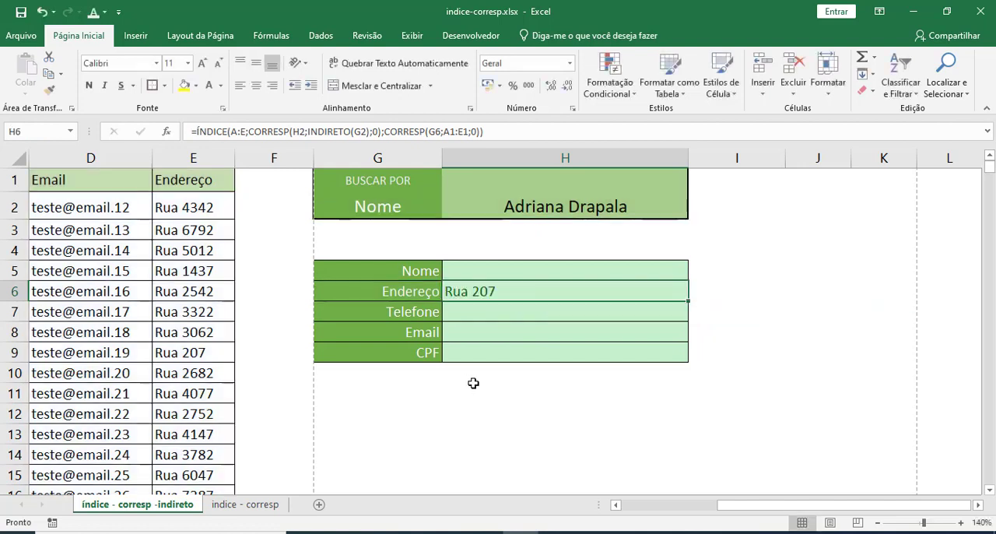
Copy the client's CPF from B6 and paste it as values only into the search cell H2.
{"action": "left_click", "coordinate": [473, 208]}
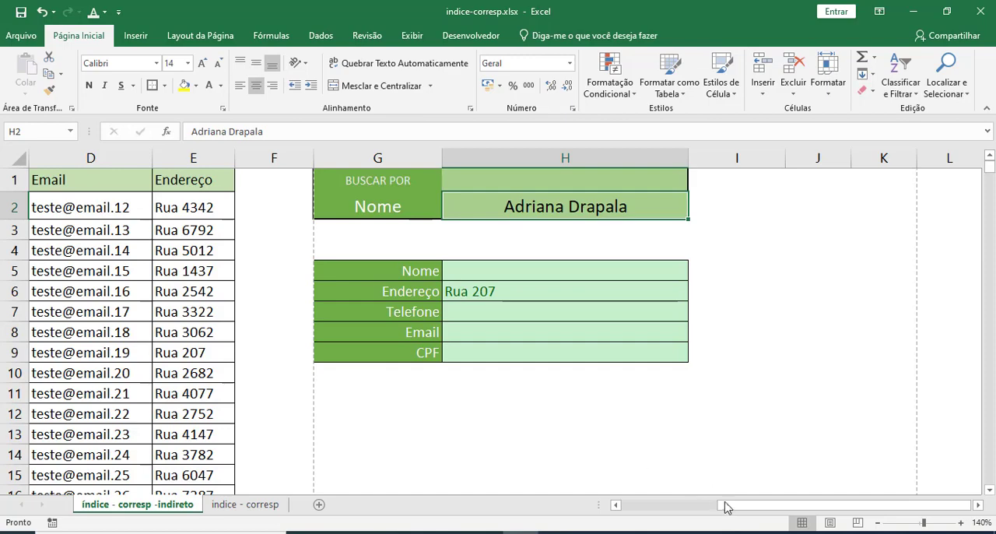
{"action": "left_click_drag", "start_coordinate": [728, 508], "coordinate": [631, 509]}
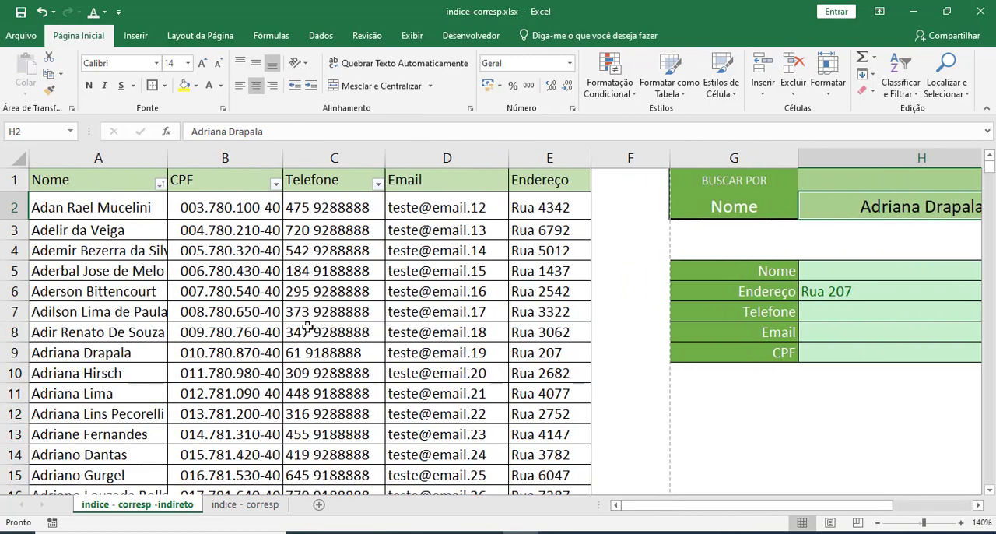
{"action": "left_click", "coordinate": [247, 296]}
{"action": "key", "text": "ctrl+c"}
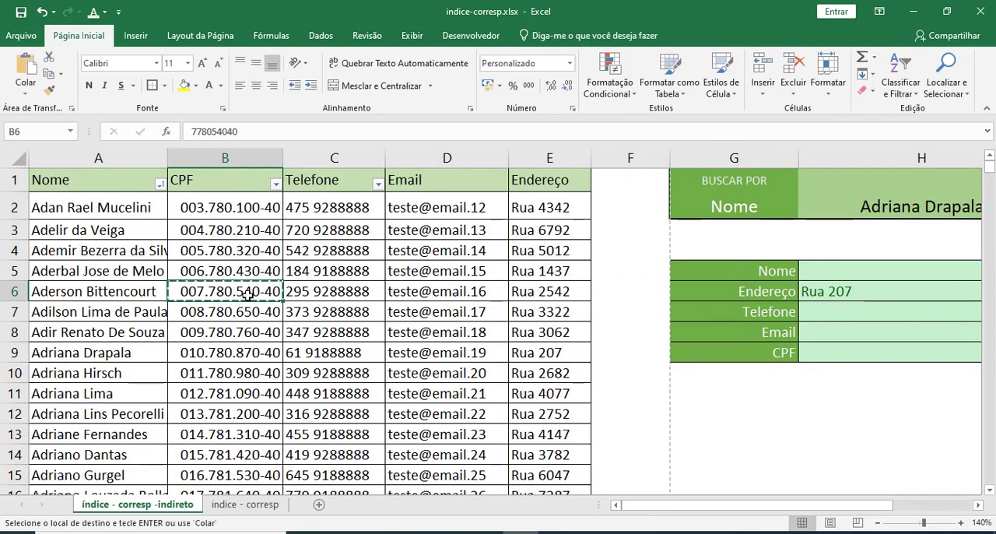
{"action": "left_click", "coordinate": [873, 212]}
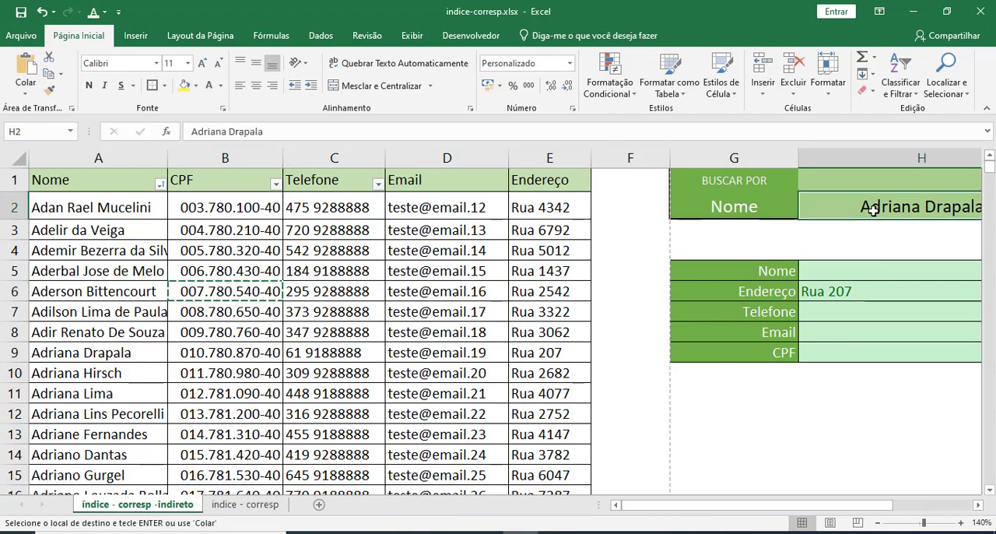
{"action": "left_click", "coordinate": [26, 92]}
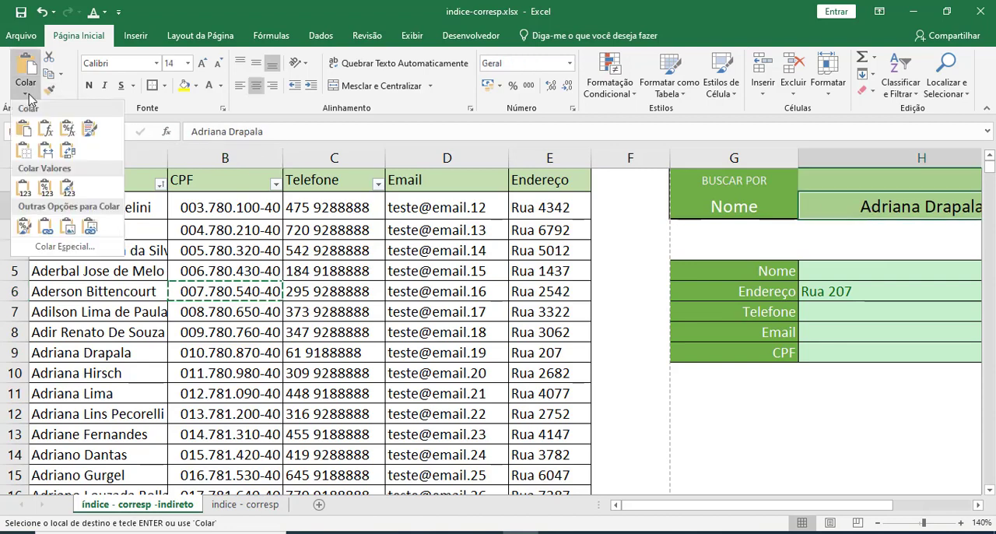
{"action": "left_click", "coordinate": [24, 187]}
{"action": "scroll", "coordinate": [576, 311], "scroll_direction": "right", "scroll_amount": 3}
{"action": "left_click", "coordinate": [576, 395]}
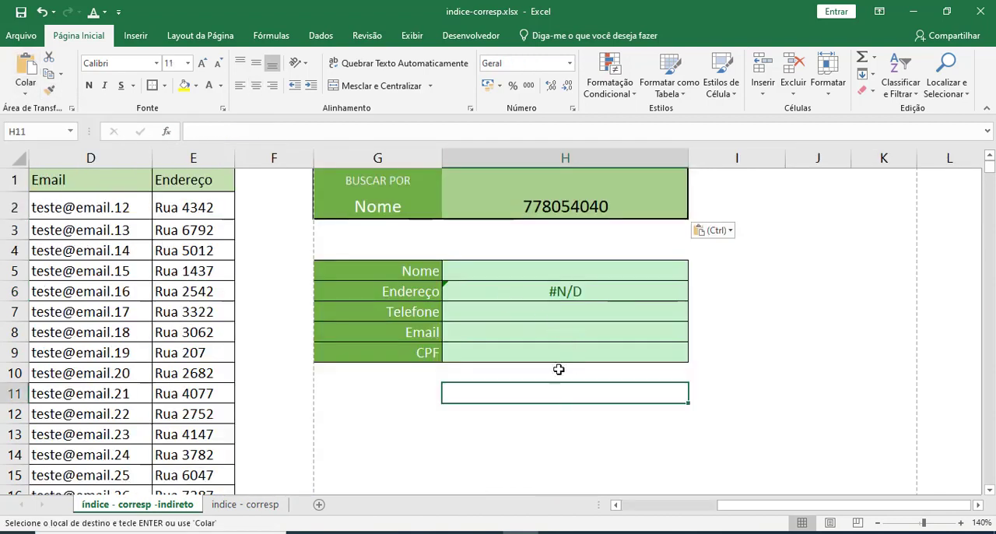
Check the address result in H6 and set the search type in G2 to CPF.
{"action": "left_click", "coordinate": [534, 289]}
{"action": "left_click", "coordinate": [381, 206]}
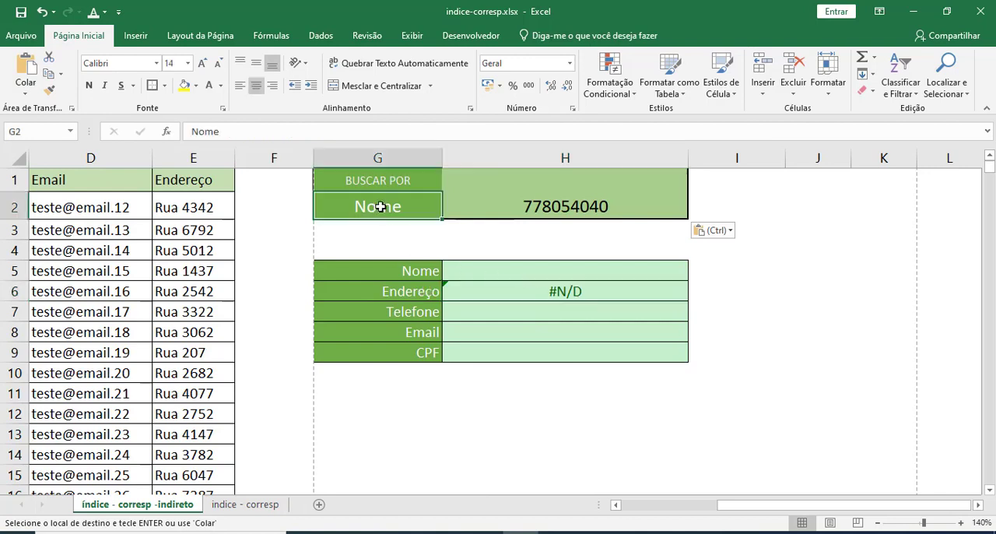
{"action": "type", "text": "CPF"}
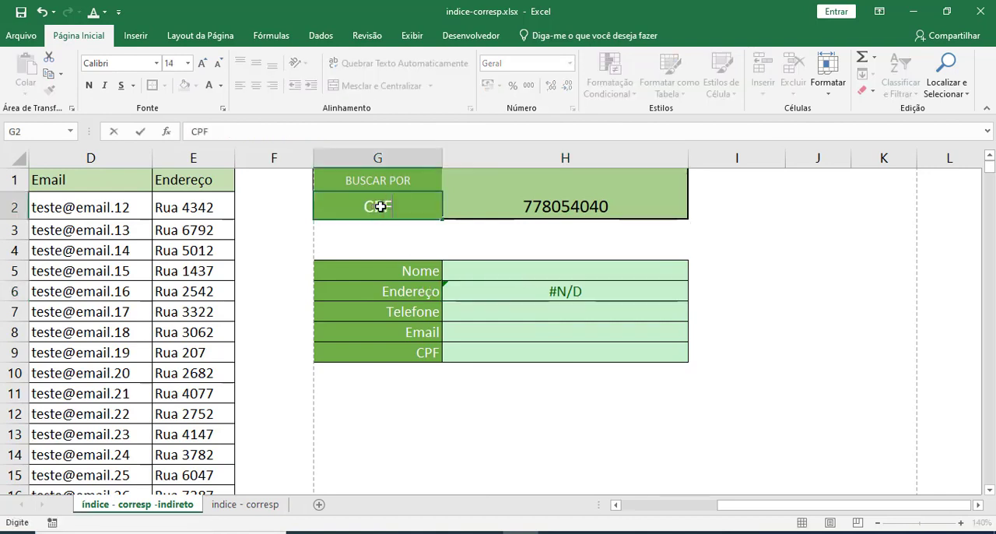
{"action": "key", "text": "Return"}
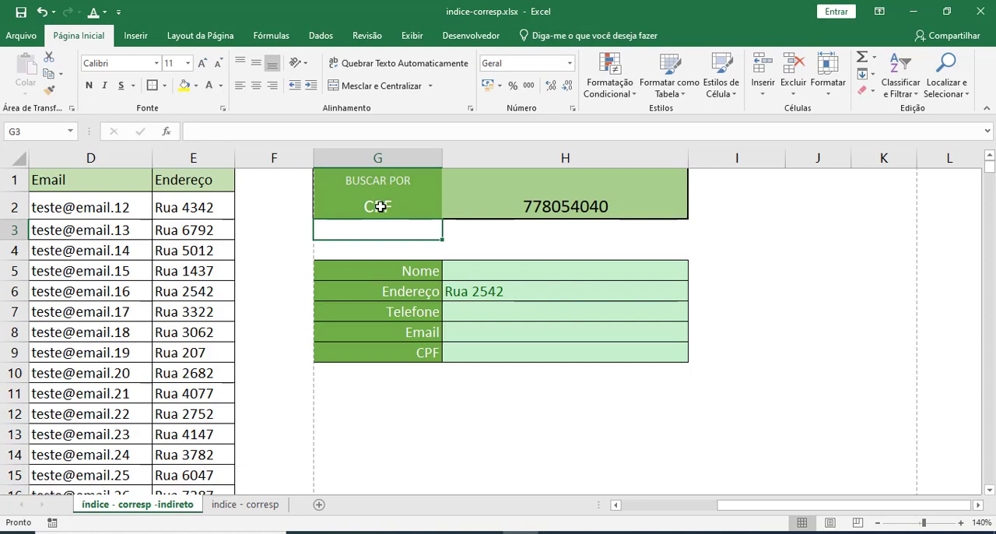
Examine the search header: the BUSCAR POR label, the search type in G2 and the search value in H2.
{"action": "left_click", "coordinate": [381, 207]}
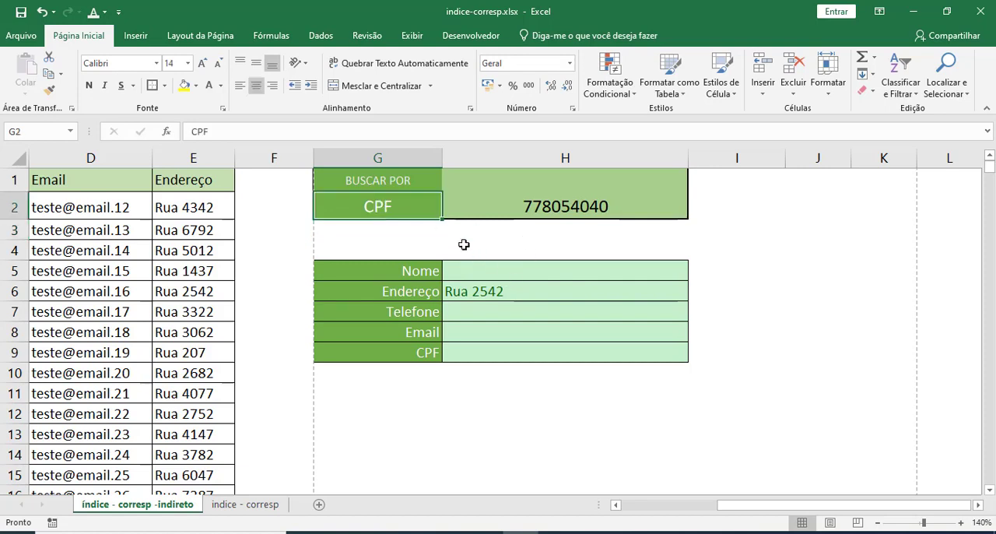
{"action": "left_click", "coordinate": [486, 209]}
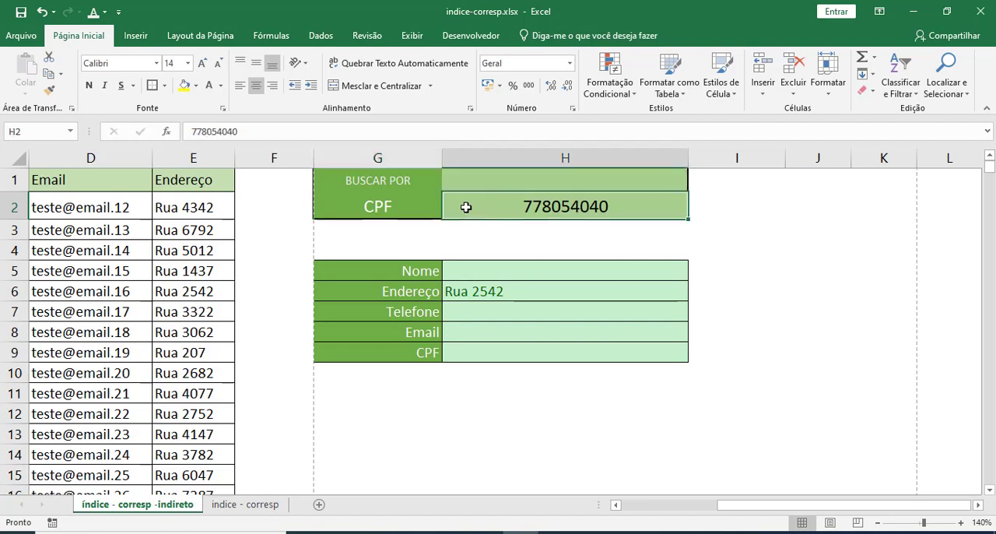
{"action": "left_click", "coordinate": [406, 207]}
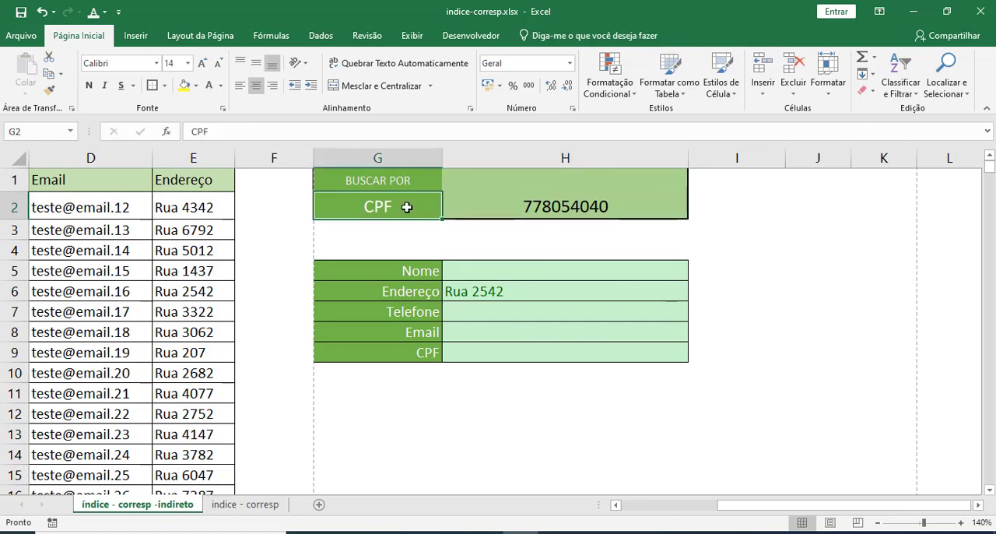
{"action": "left_click", "coordinate": [472, 211]}
{"action": "left_click", "coordinate": [389, 207]}
{"action": "left_click", "coordinate": [486, 207]}
{"action": "left_click", "coordinate": [377, 180]}
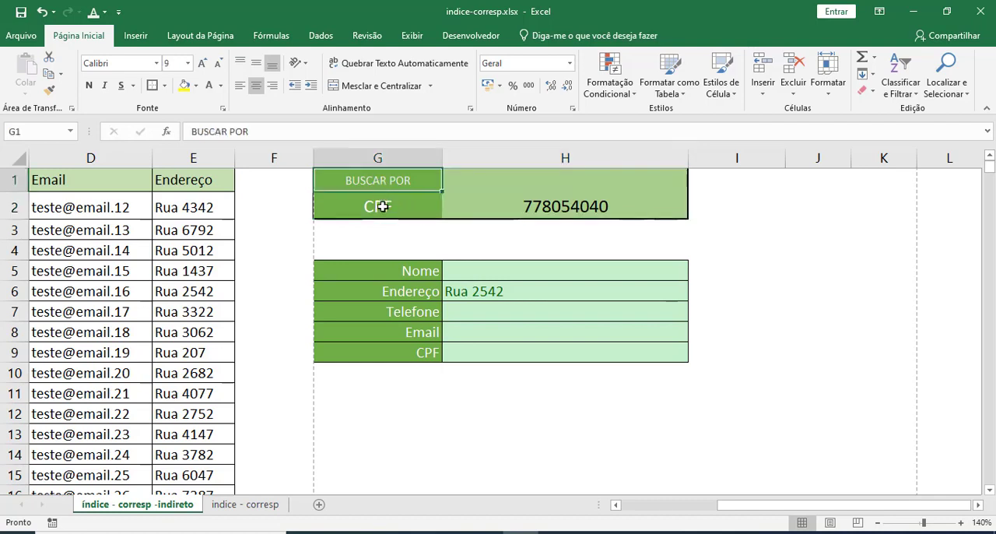
{"action": "left_click", "coordinate": [382, 206]}
{"action": "left_click", "coordinate": [394, 182]}
Add list data validation to the search-type cell G2 with the source "Nome; CPF".
{"action": "left_click", "coordinate": [392, 207]}
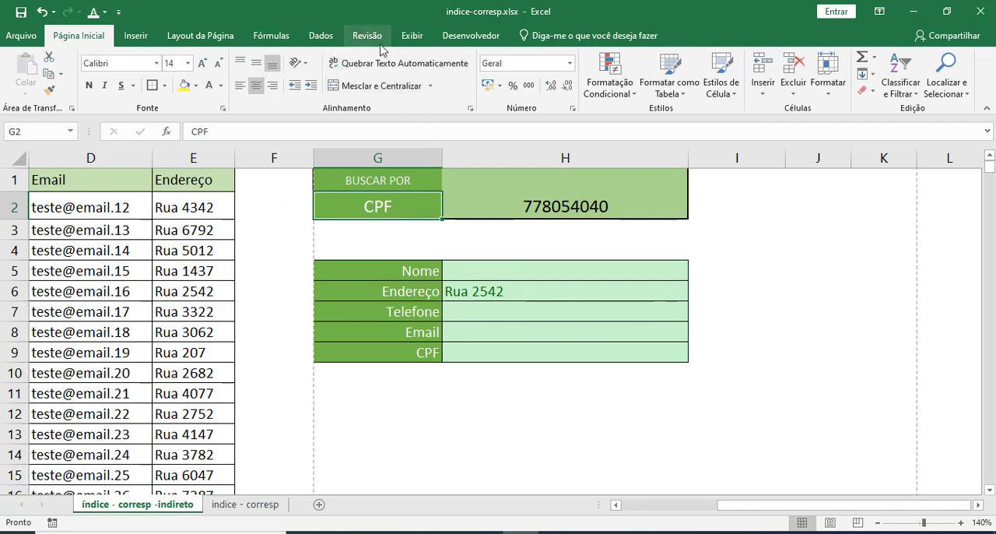
{"action": "left_click", "coordinate": [321, 35]}
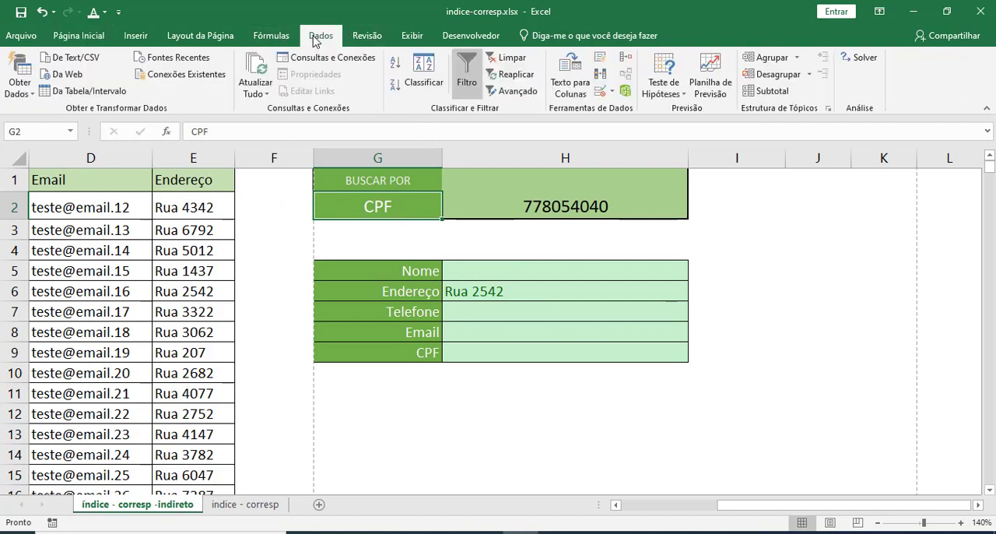
{"action": "left_click", "coordinate": [606, 91]}
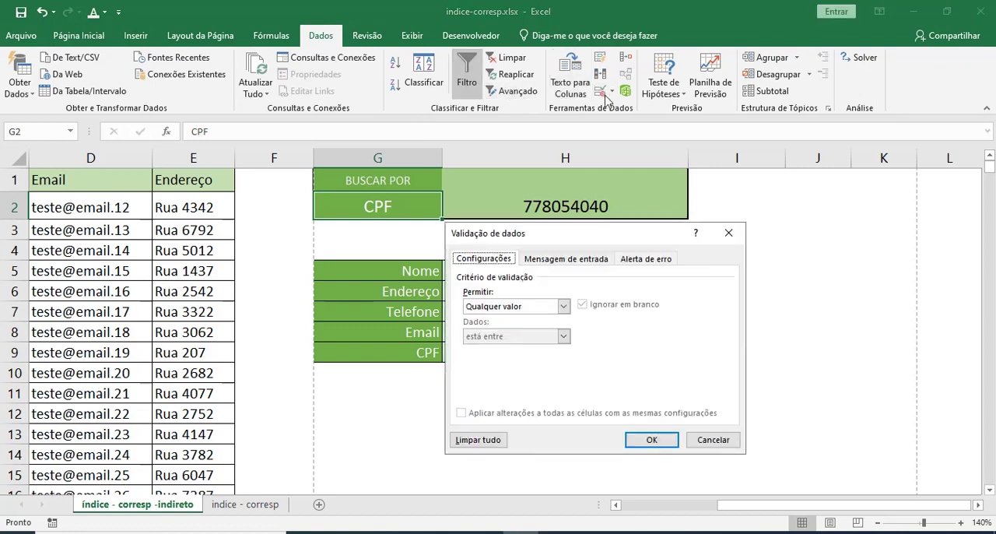
{"action": "left_click_drag", "start_coordinate": [573, 229], "coordinate": [586, 158]}
{"action": "left_click", "coordinate": [576, 234]}
{"action": "left_click", "coordinate": [554, 277]}
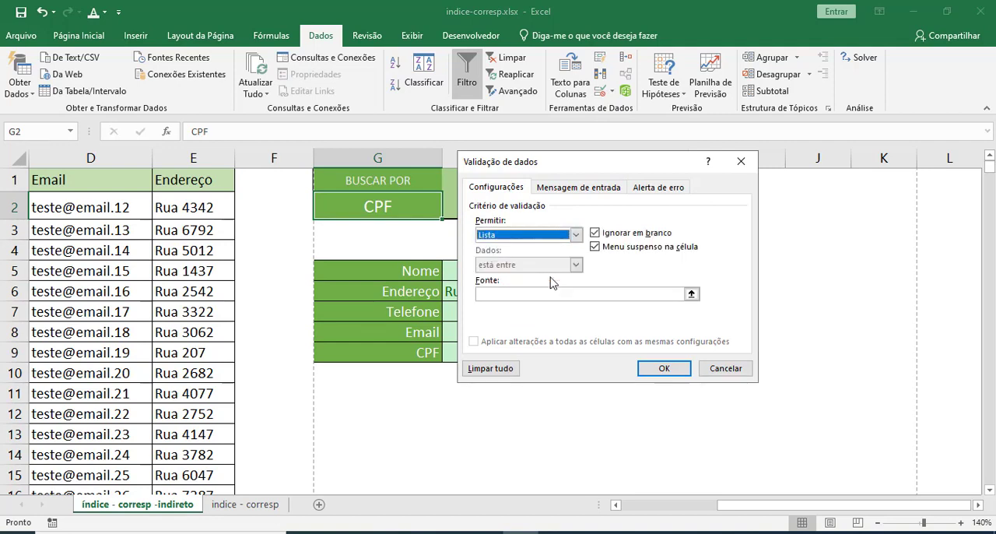
{"action": "left_click", "coordinate": [541, 294]}
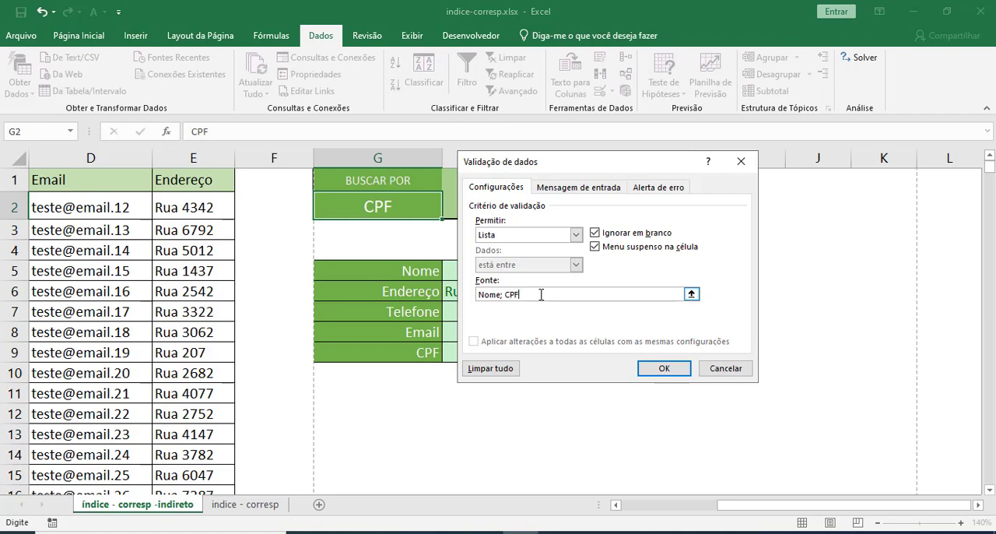
{"action": "left_click", "coordinate": [661, 368]}
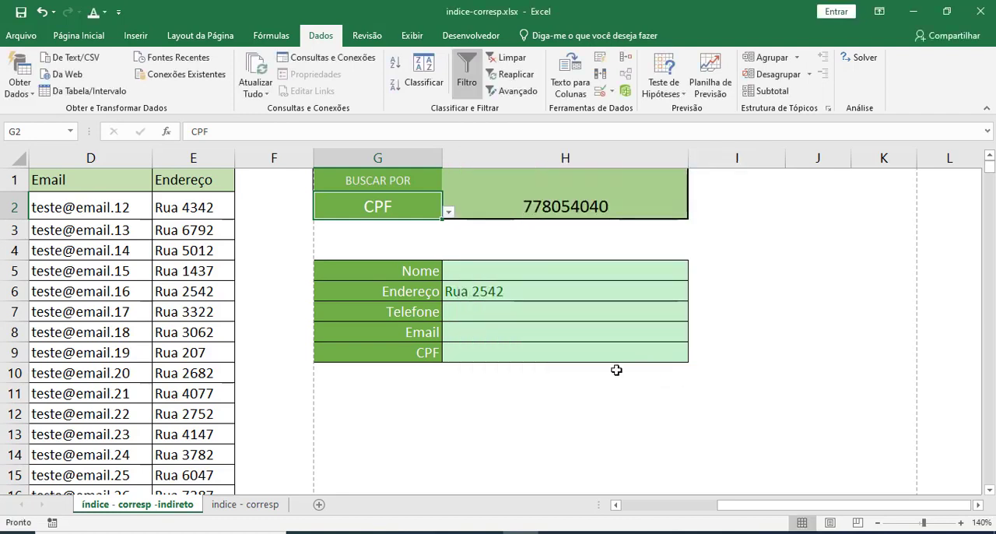
Test the new list in G2 by switching the search type between Nome and CPF, ending on CPF.
{"action": "left_click", "coordinate": [448, 212]}
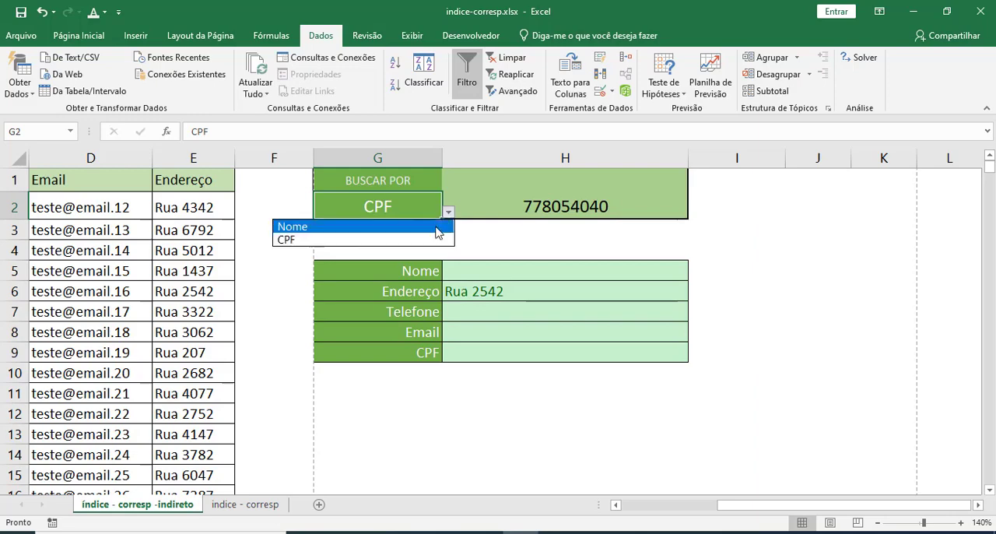
{"action": "left_click", "coordinate": [442, 227]}
{"action": "left_click", "coordinate": [448, 212]}
{"action": "left_click", "coordinate": [445, 240]}
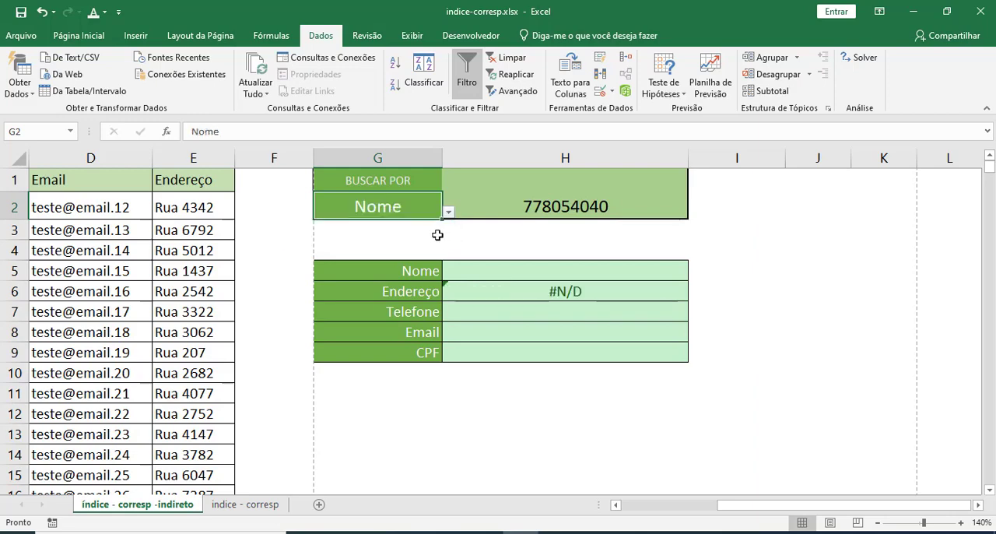
{"action": "left_click_drag", "start_coordinate": [725, 505], "coordinate": [630, 505]}
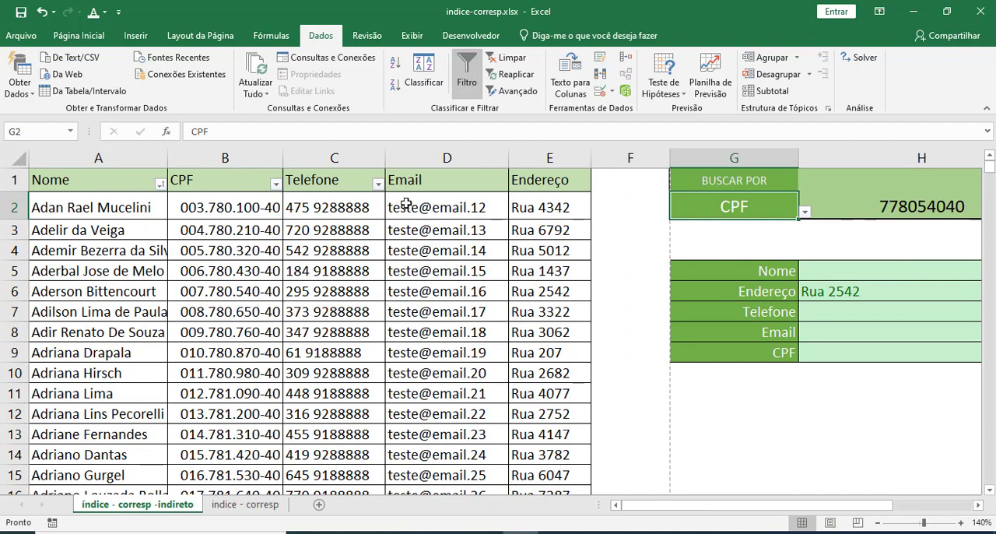
{"action": "left_click", "coordinate": [805, 211]}
{"action": "left_click", "coordinate": [798, 226]}
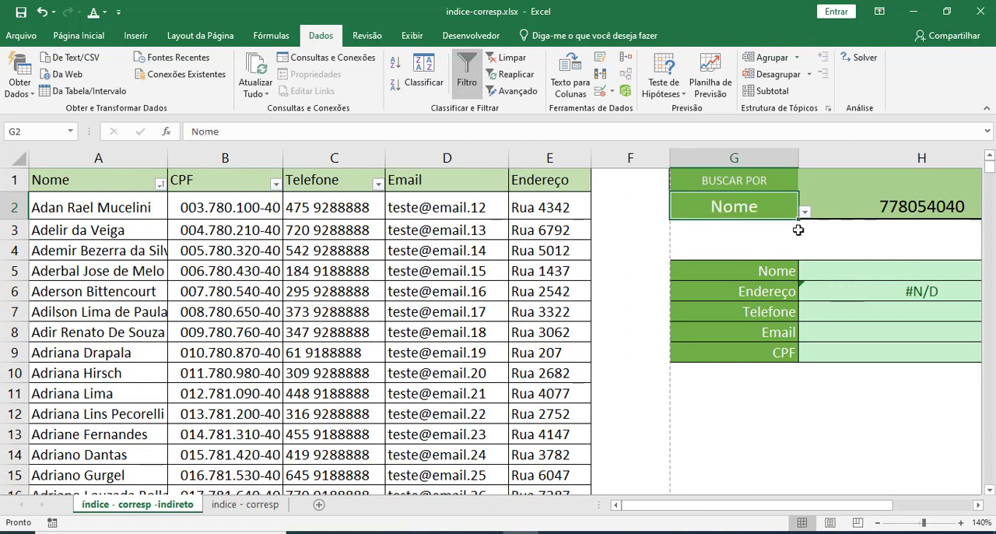
{"action": "left_click", "coordinate": [805, 211]}
{"action": "left_click", "coordinate": [787, 237]}
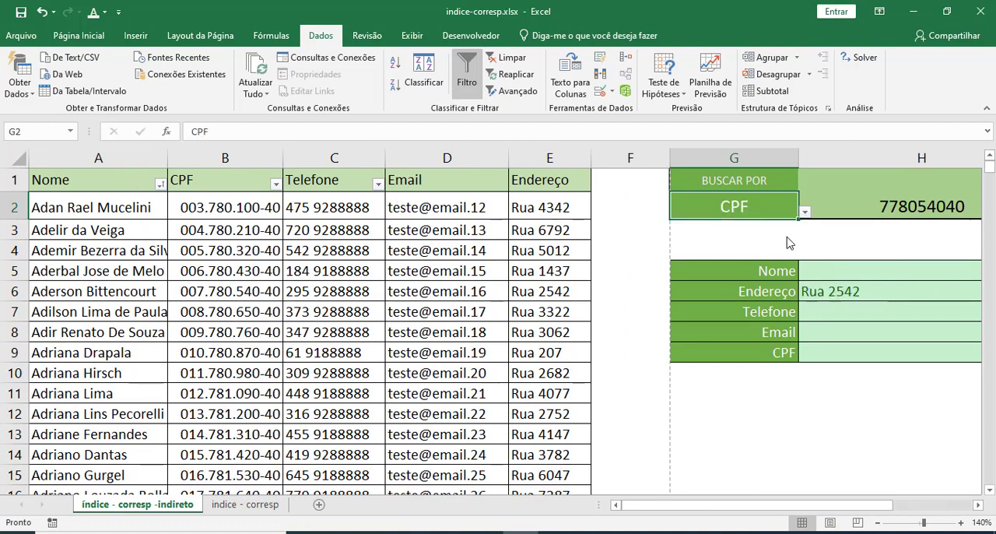
{"action": "left_click", "coordinate": [804, 212]}
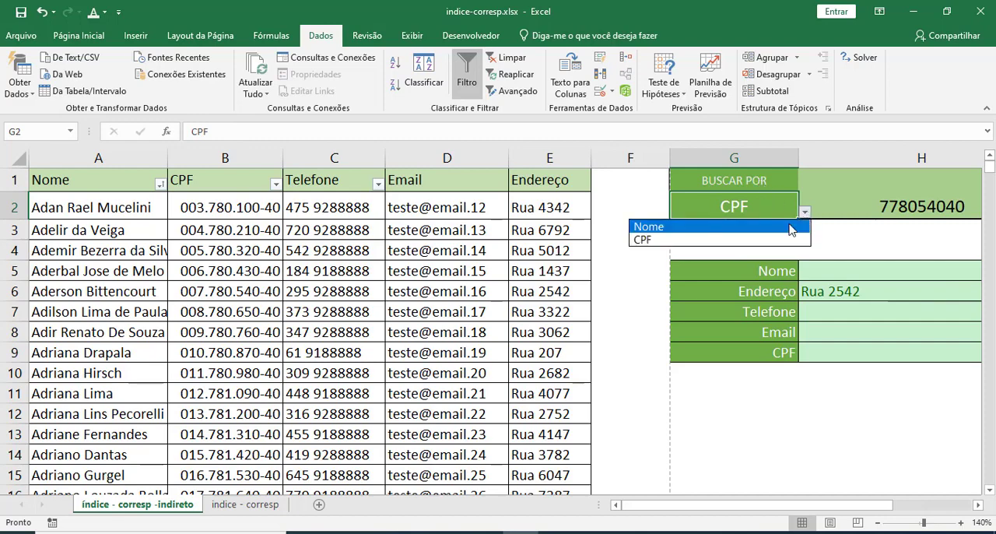
{"action": "left_click", "coordinate": [778, 225]}
{"action": "left_click_drag", "start_coordinate": [743, 509], "coordinate": [816, 507]}
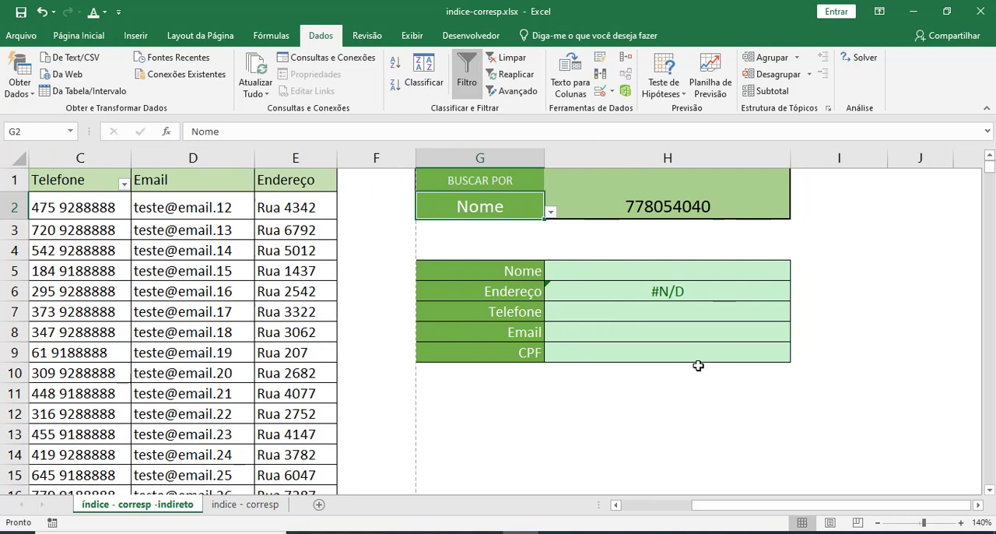
{"action": "left_click", "coordinate": [550, 212]}
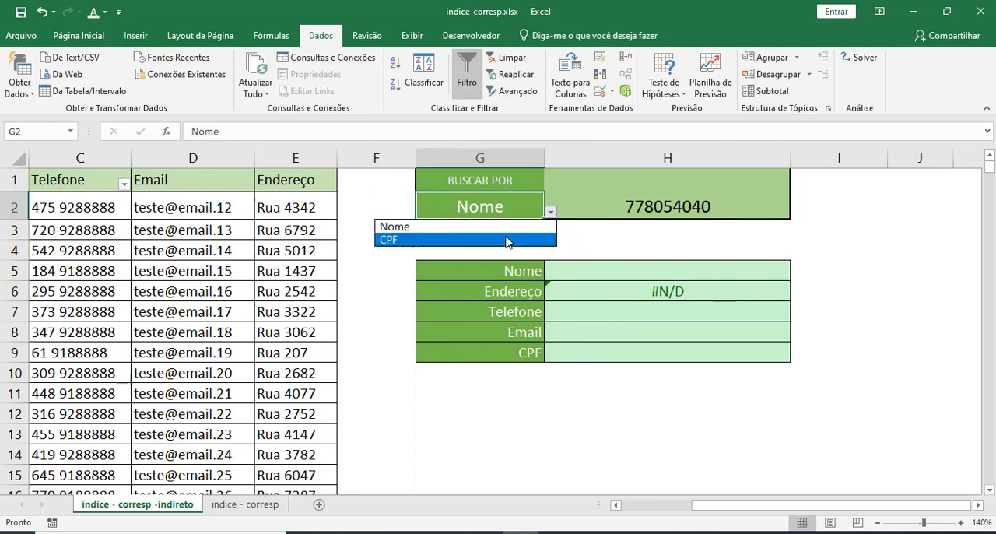
{"action": "left_click", "coordinate": [507, 239]}
{"action": "left_click", "coordinate": [627, 247]}
Make the H2 and G2 references absolute ($H$2 and $G$2) in the first CORRESP of the address formula in H6.
{"action": "left_click", "coordinate": [611, 288]}
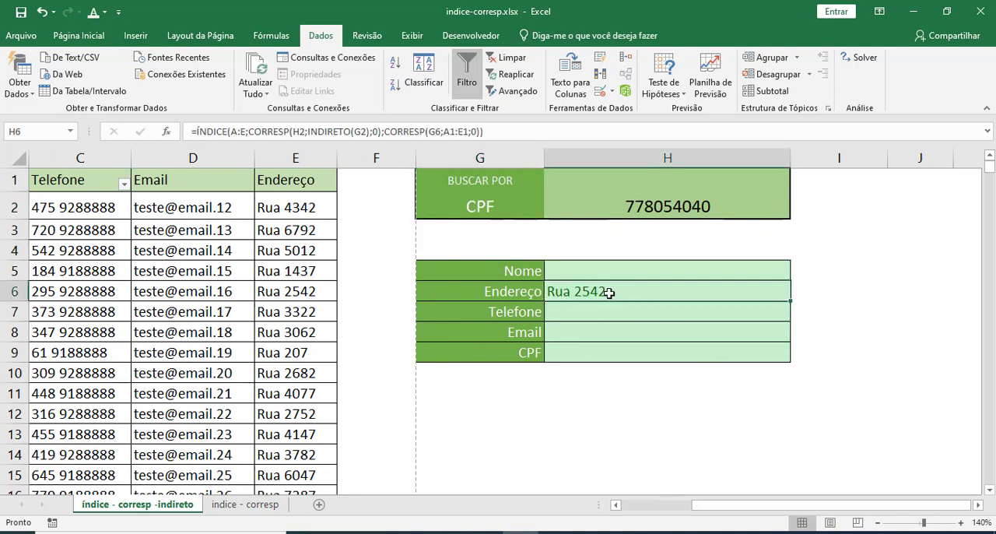
{"action": "left_click_drag", "start_coordinate": [614, 311], "coordinate": [608, 355]}
{"action": "left_click", "coordinate": [618, 292]}
{"action": "double_click", "coordinate": [618, 292]}
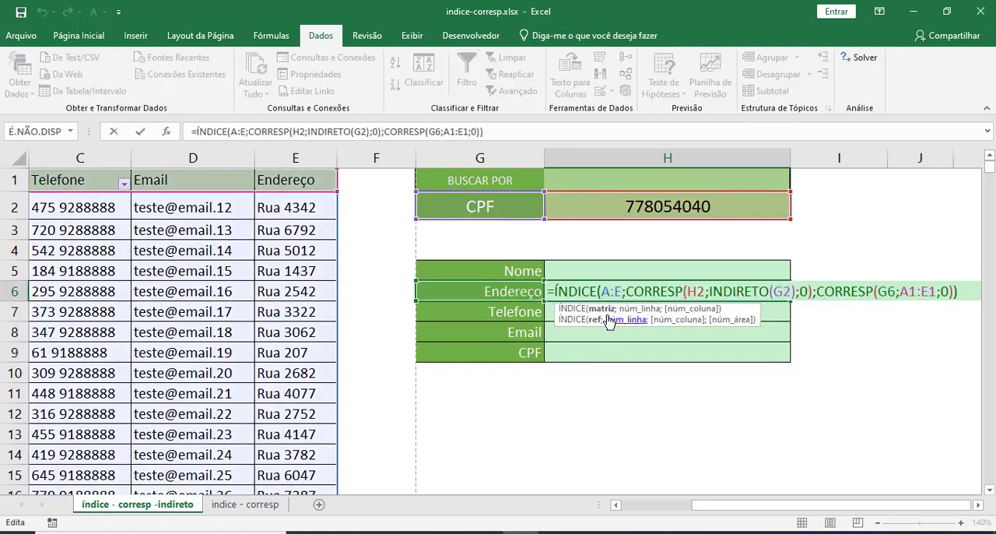
{"action": "left_click_drag", "start_coordinate": [600, 290], "coordinate": [618, 290]}
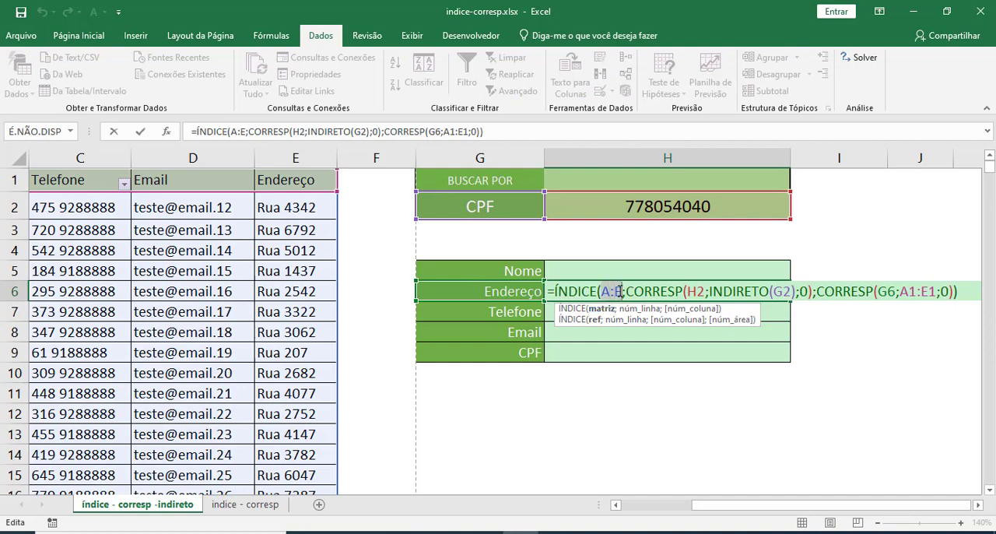
{"action": "left_click", "coordinate": [689, 290]}
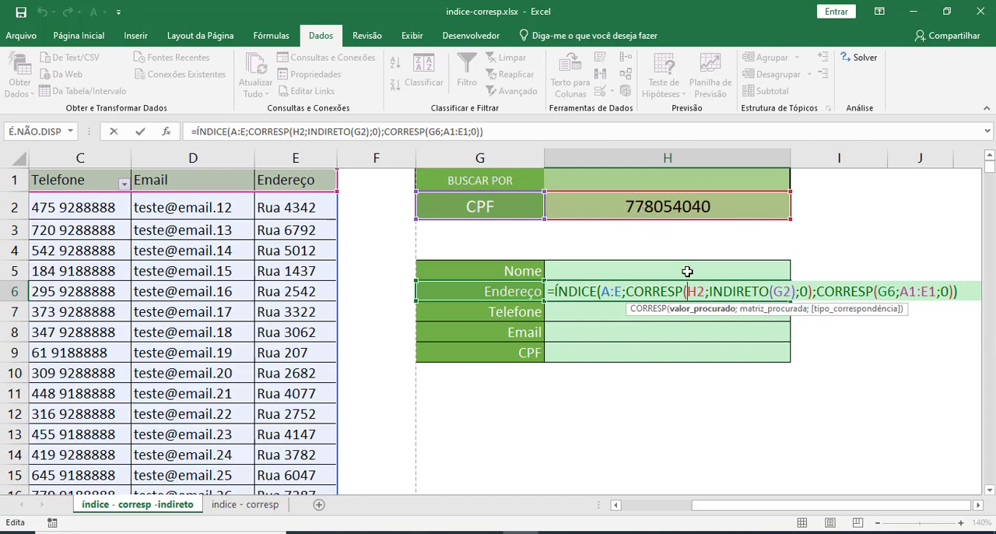
{"action": "key", "text": "F4"}
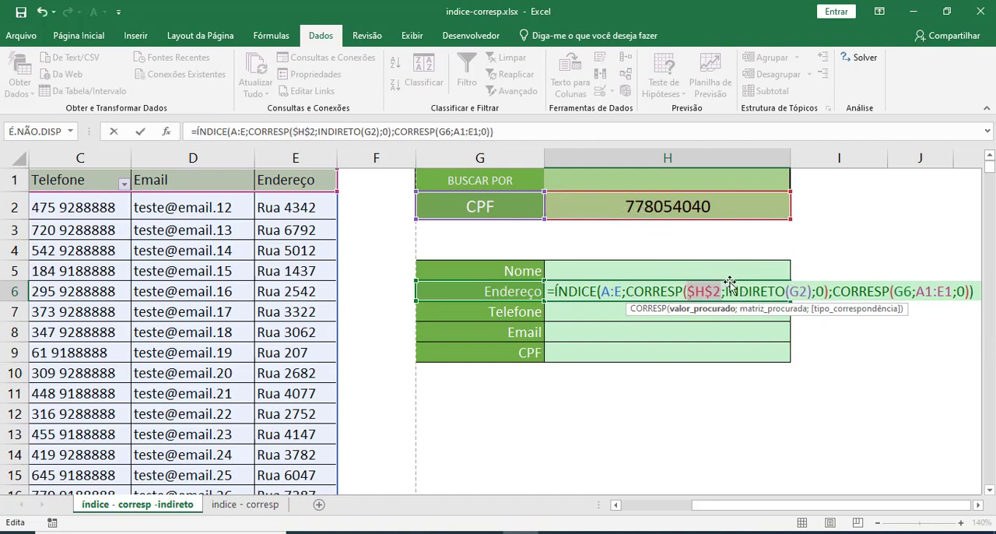
{"action": "left_click", "coordinate": [797, 291]}
{"action": "key", "text": "F4"}
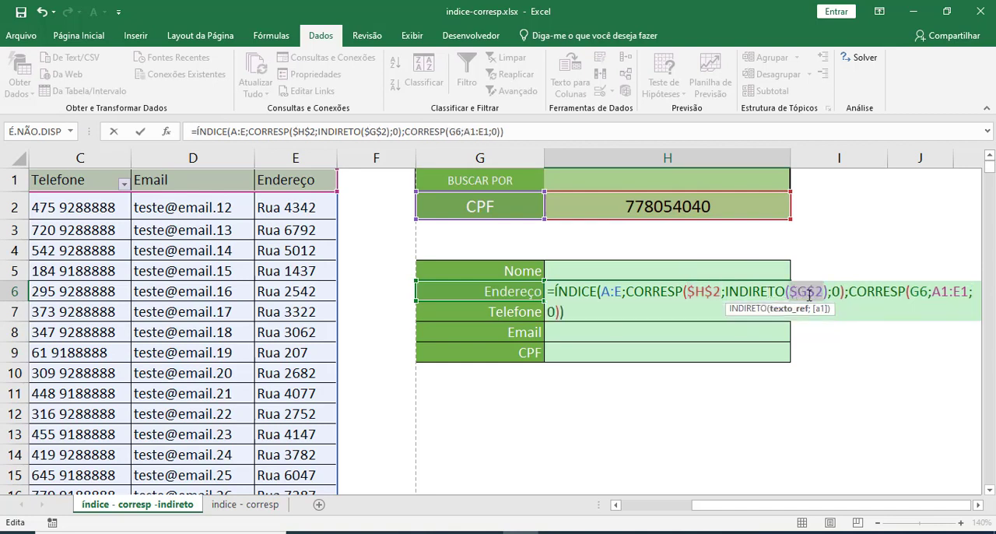
Make the header range absolute ($A$1:$E$1) in the second CORRESP of the address formula in H6.
{"action": "left_click", "coordinate": [915, 291]}
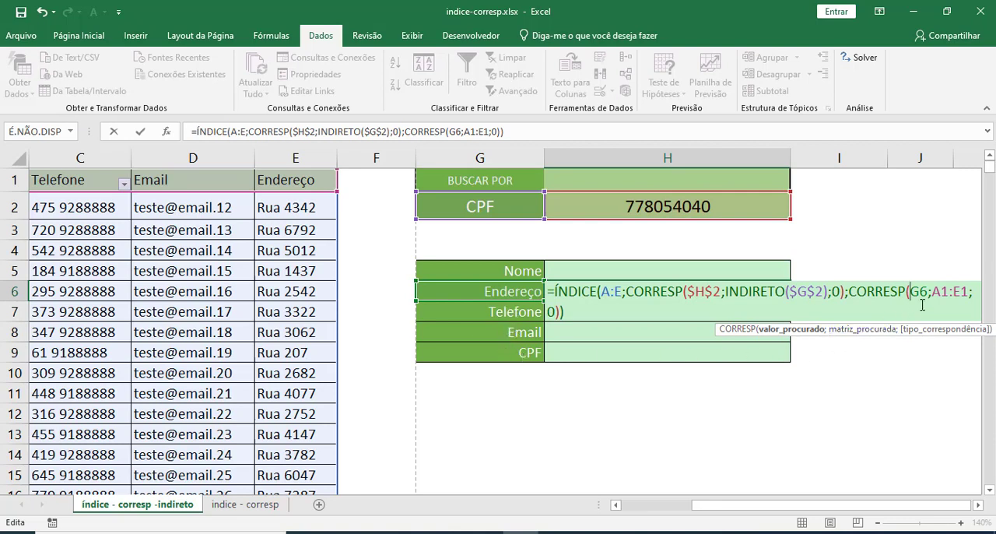
{"action": "left_click_drag", "start_coordinate": [934, 293], "coordinate": [969, 293]}
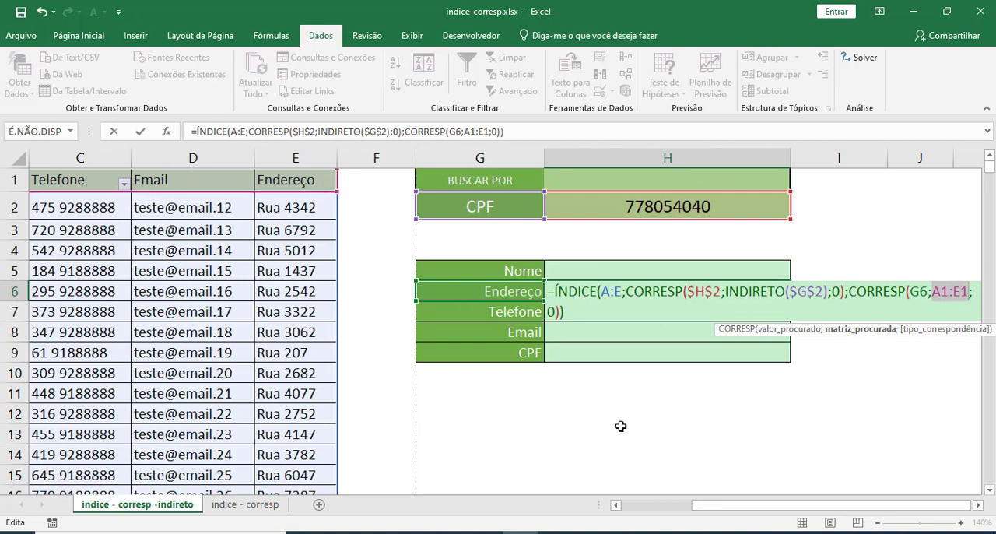
{"action": "key", "text": "F4"}
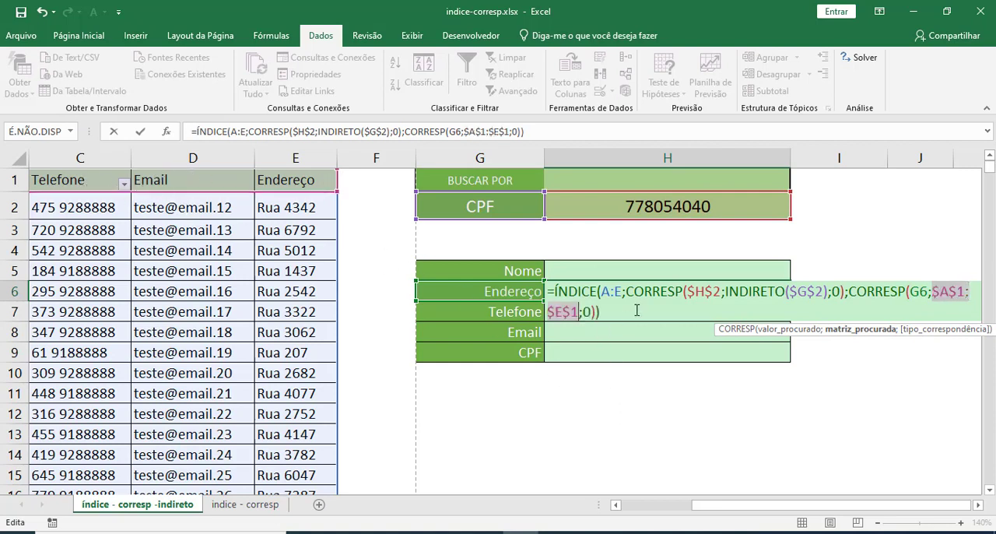
{"action": "key", "text": "Return"}
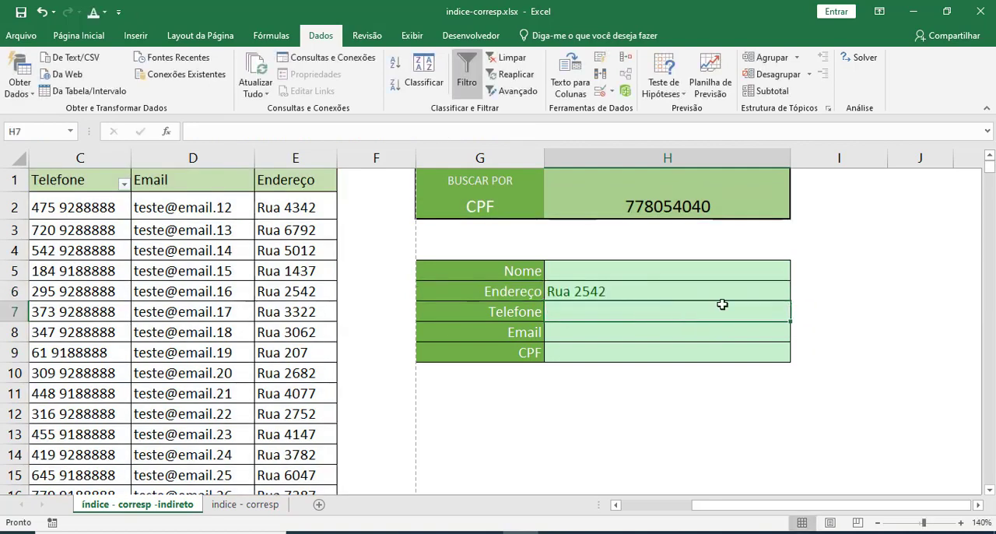
Fill the address formula from H6 down to H9 so it covers Telefone, Email and CPF.
{"action": "left_click", "coordinate": [754, 285]}
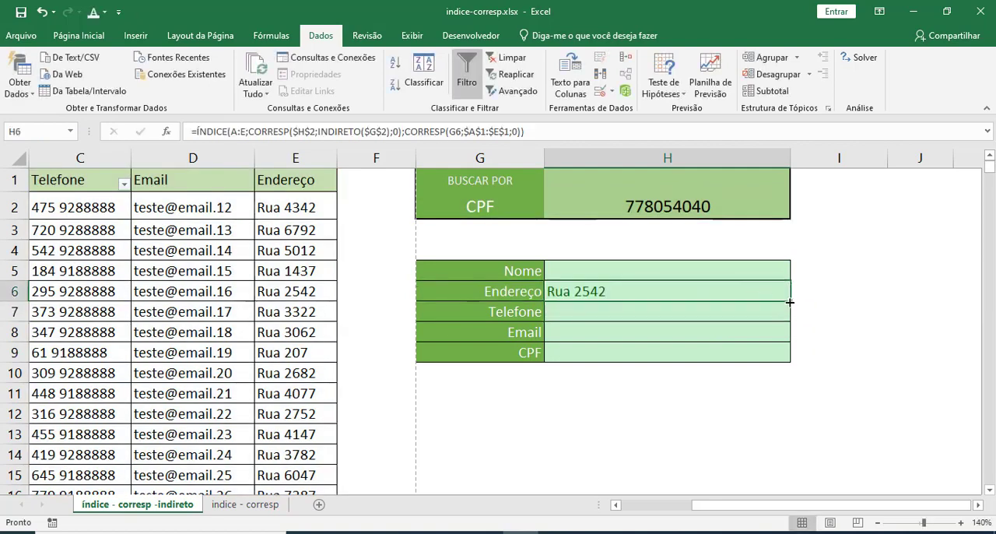
{"action": "left_click_drag", "start_coordinate": [790, 302], "coordinate": [787, 320]}
{"action": "left_click", "coordinate": [759, 372]}
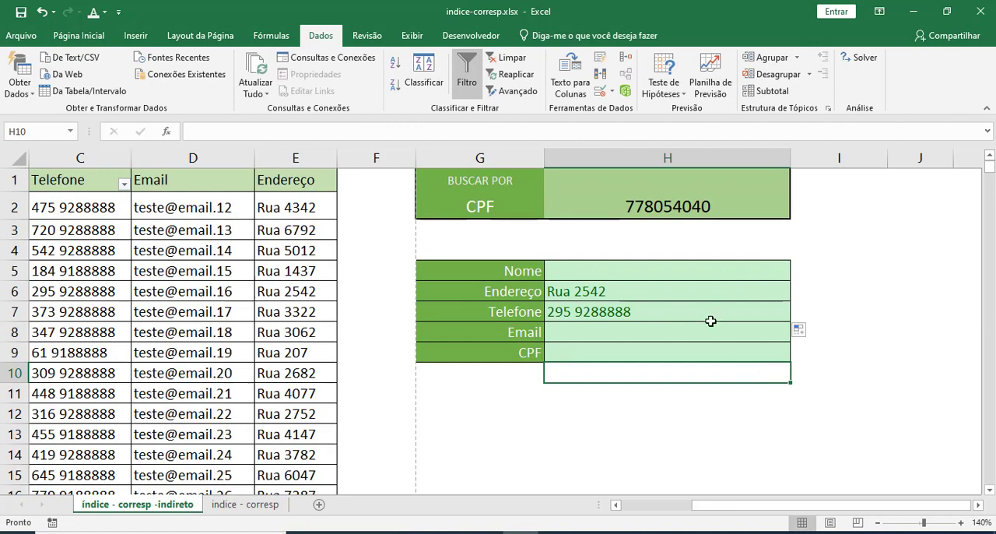
{"action": "left_click", "coordinate": [767, 312]}
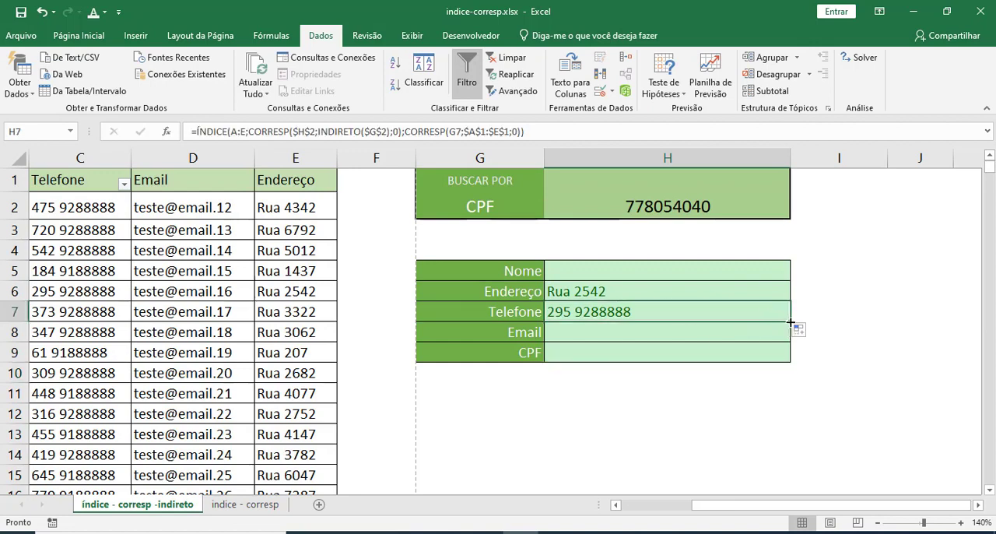
{"action": "left_click_drag", "start_coordinate": [789, 321], "coordinate": [787, 355]}
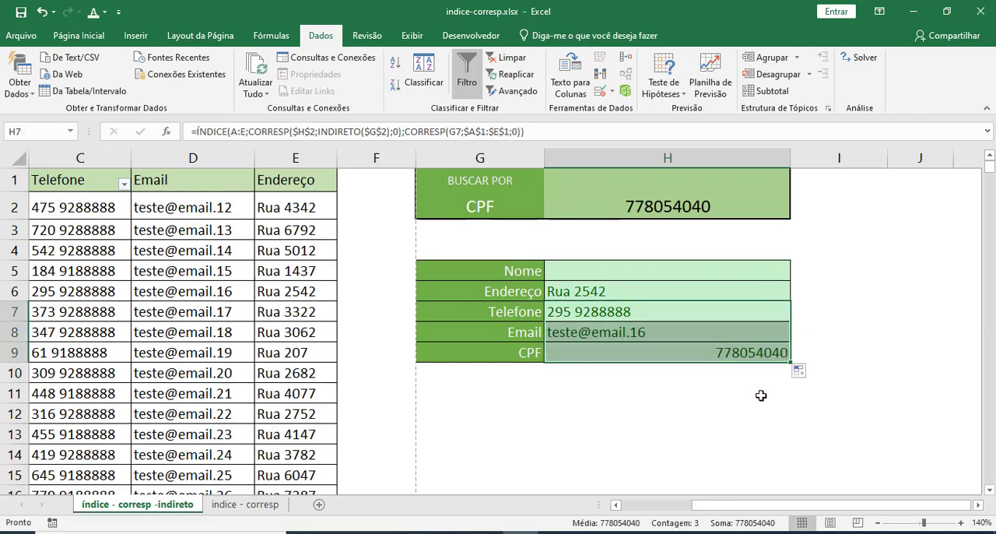
{"action": "left_click", "coordinate": [761, 396]}
Compare the CPF, phone, email and address in the search form with the client's record in row 6 of the table.
{"action": "left_click", "coordinate": [660, 352]}
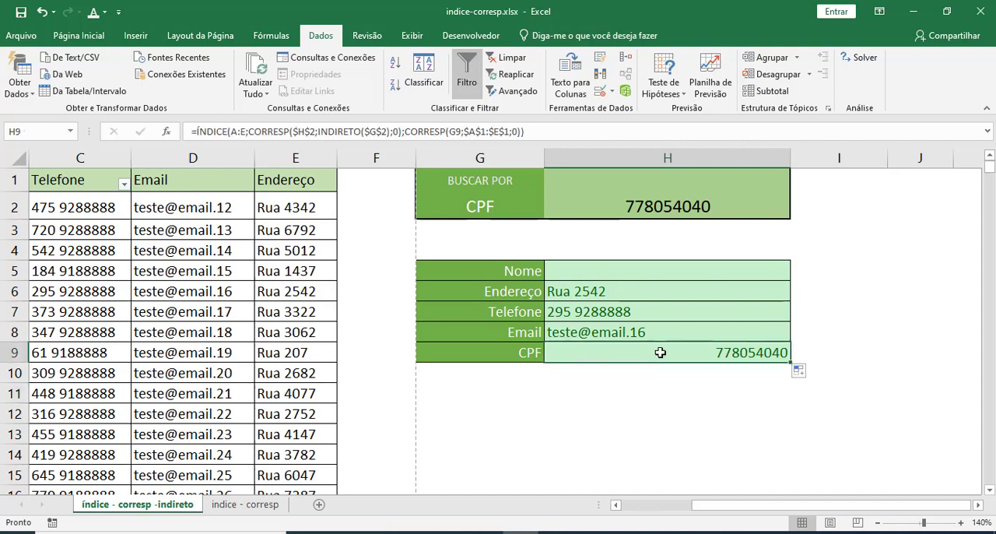
{"action": "left_click", "coordinate": [649, 204]}
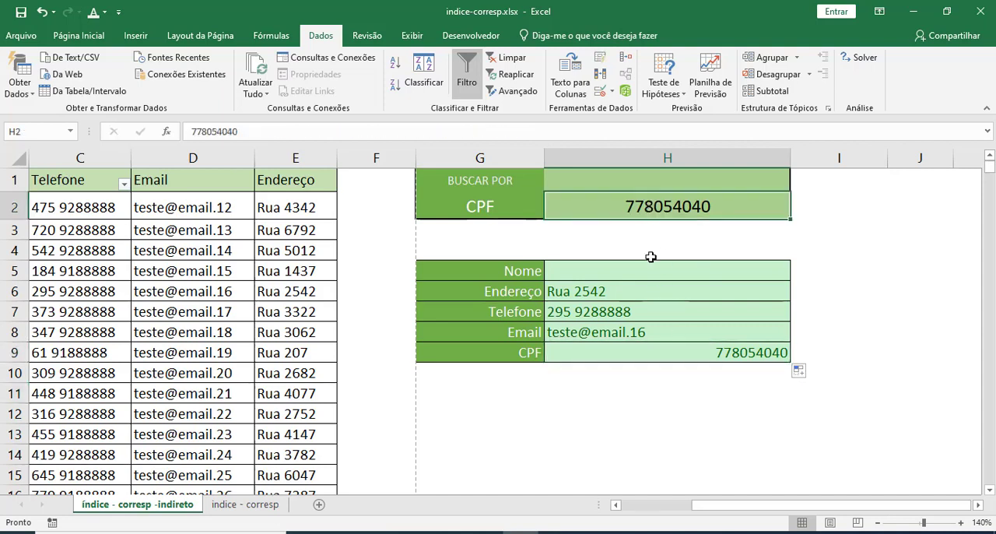
{"action": "left_click", "coordinate": [653, 357]}
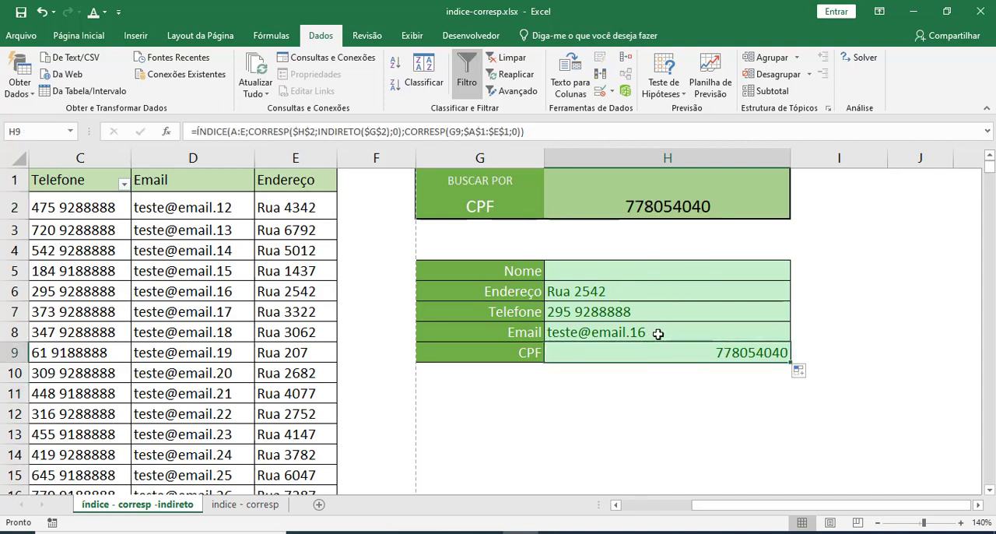
{"action": "left_click_drag", "start_coordinate": [708, 509], "coordinate": [643, 509]}
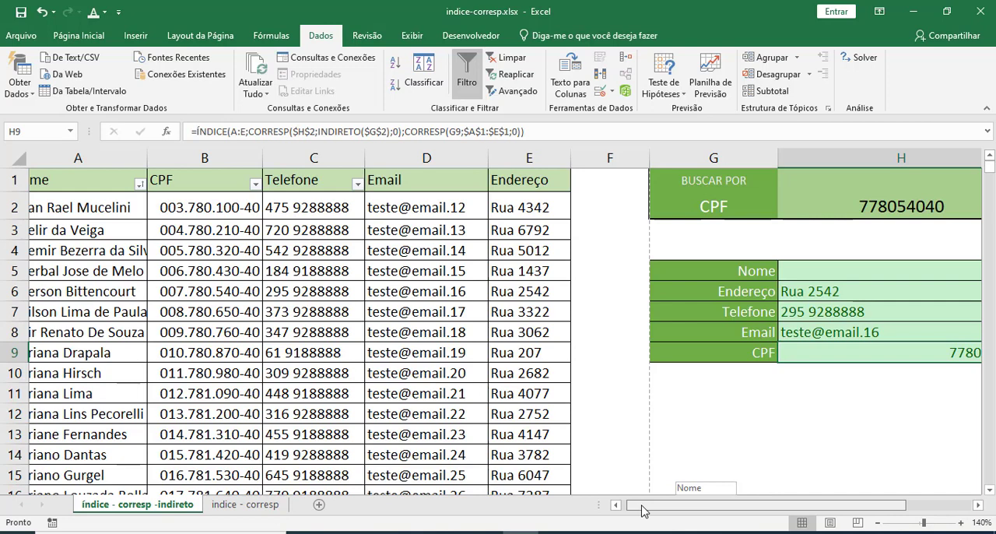
{"action": "left_click_drag", "start_coordinate": [644, 511], "coordinate": [638, 509]}
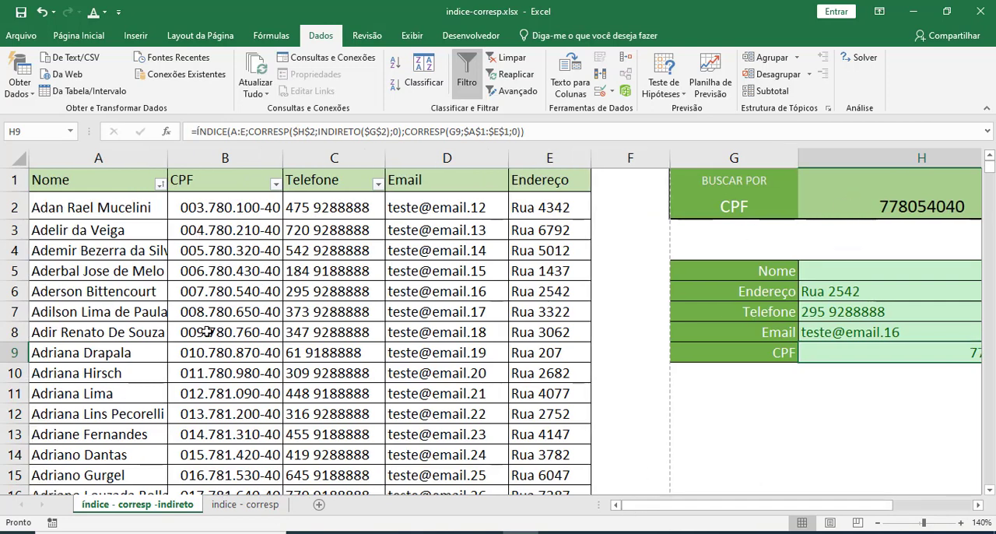
{"action": "scroll", "coordinate": [237, 376], "scroll_direction": "down", "scroll_amount": 2}
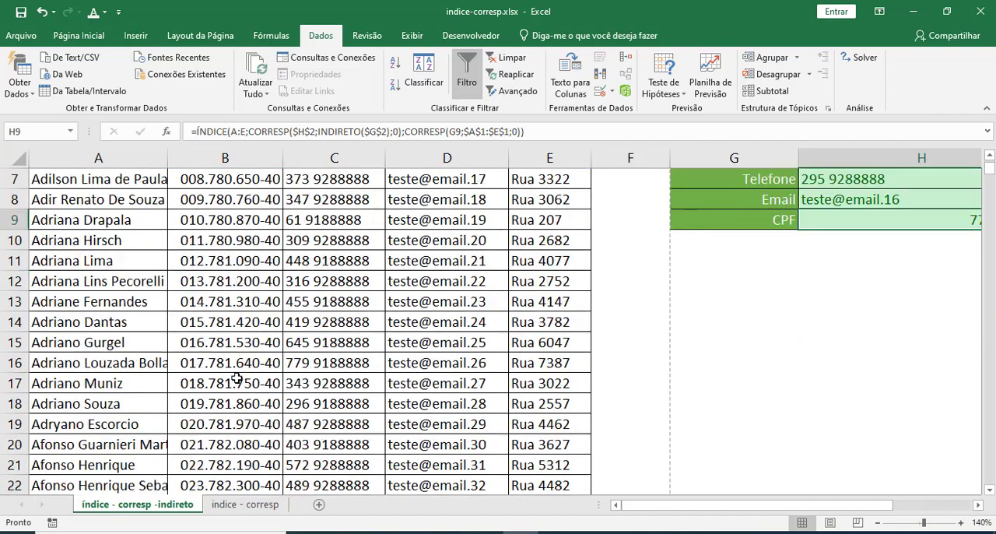
{"action": "scroll", "coordinate": [237, 377], "scroll_direction": "up", "scroll_amount": 2}
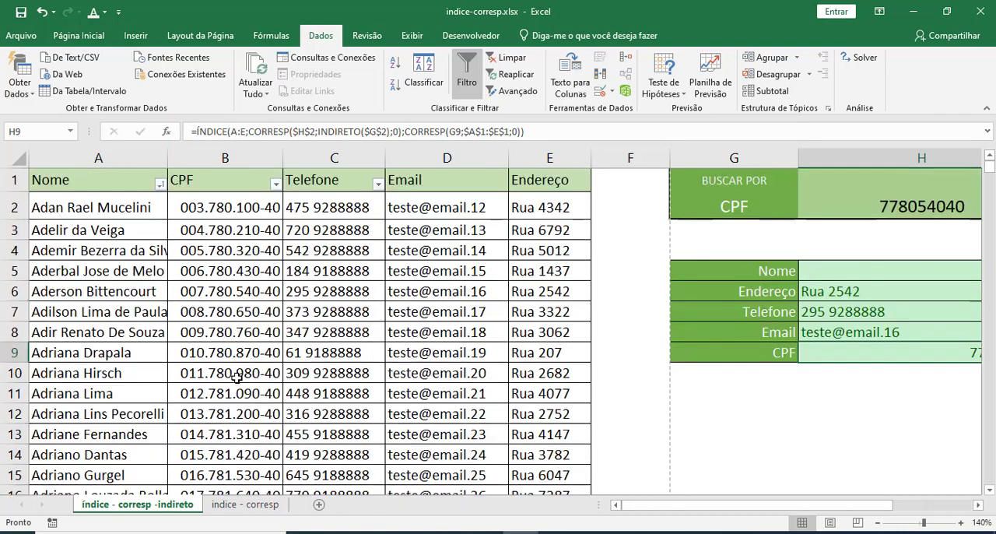
{"action": "left_click", "coordinate": [217, 292]}
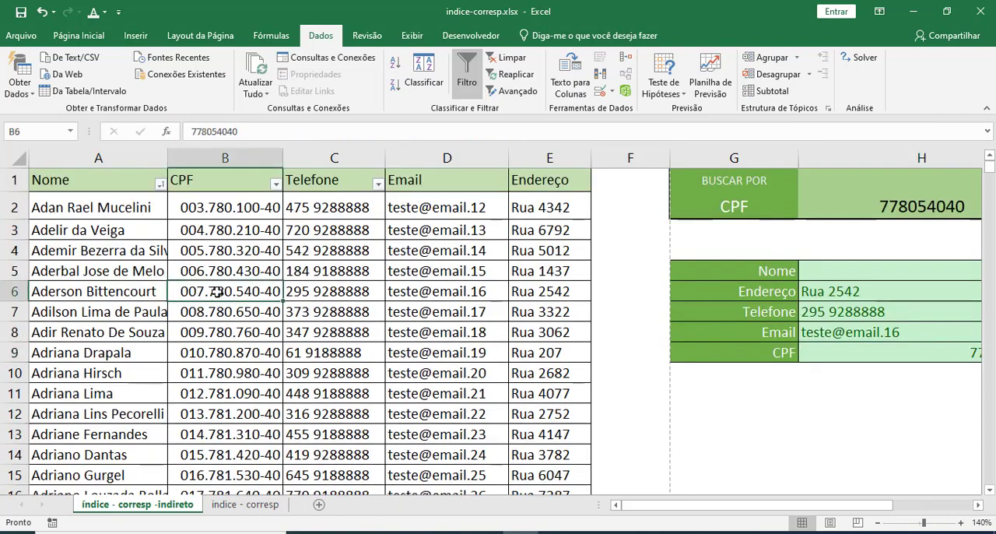
{"action": "left_click", "coordinate": [139, 291]}
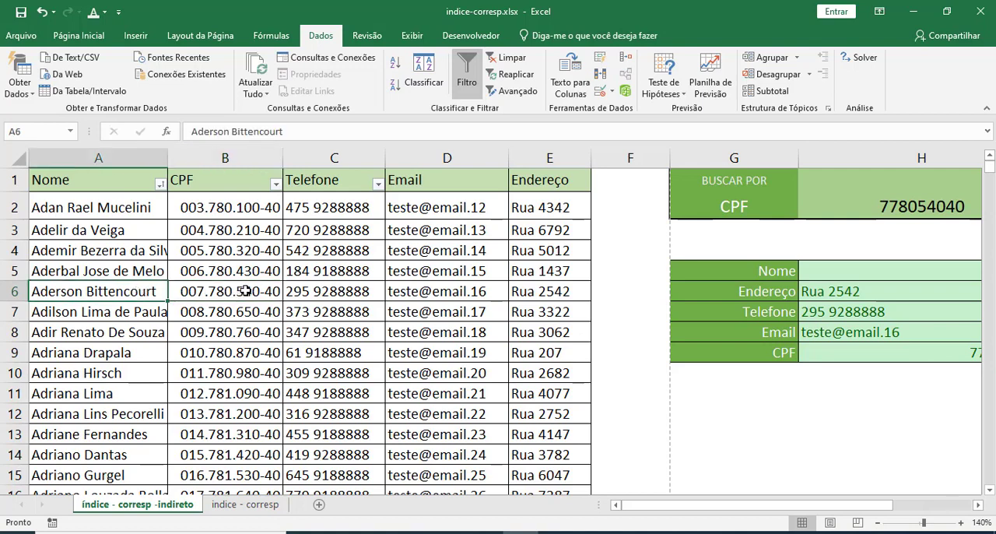
{"action": "left_click", "coordinate": [307, 294]}
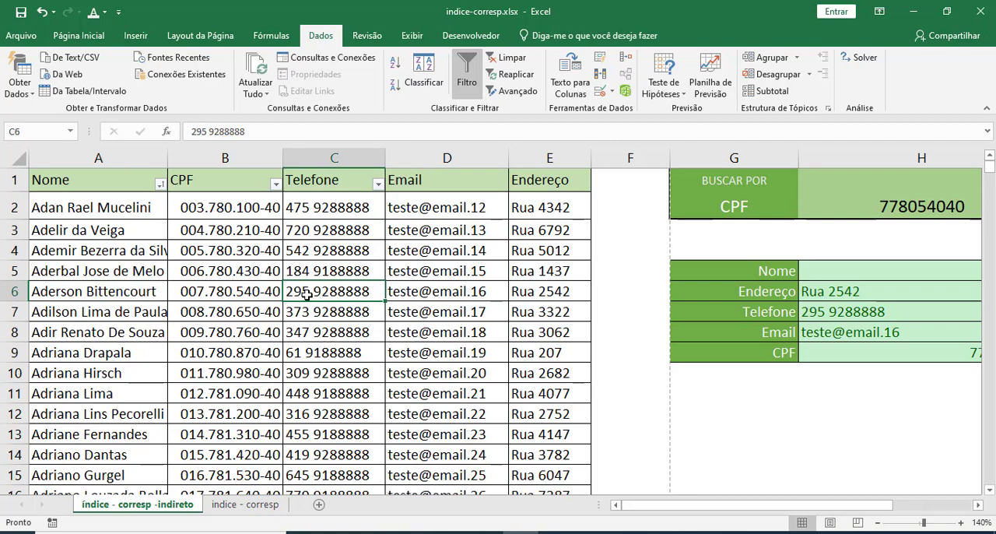
{"action": "left_click", "coordinate": [430, 294]}
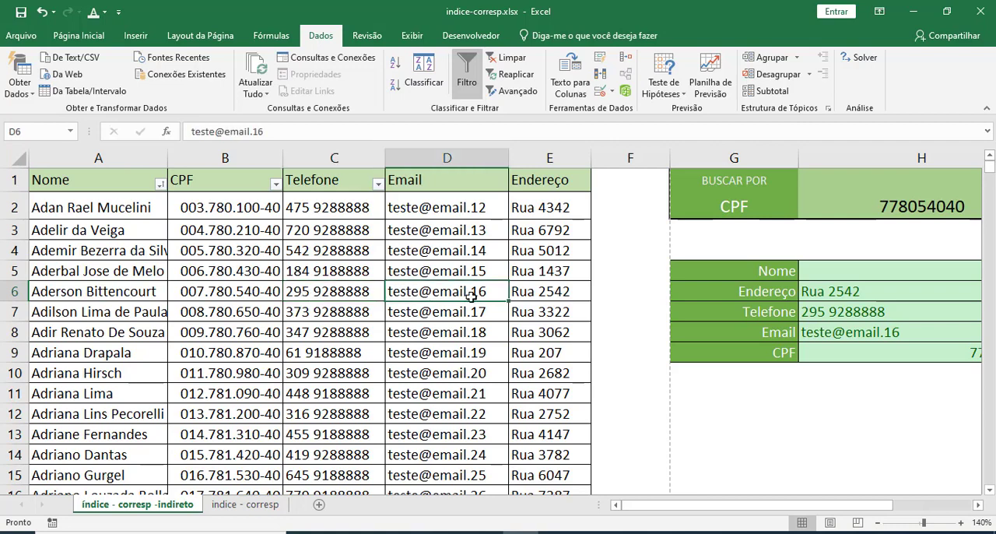
{"action": "left_click", "coordinate": [864, 293]}
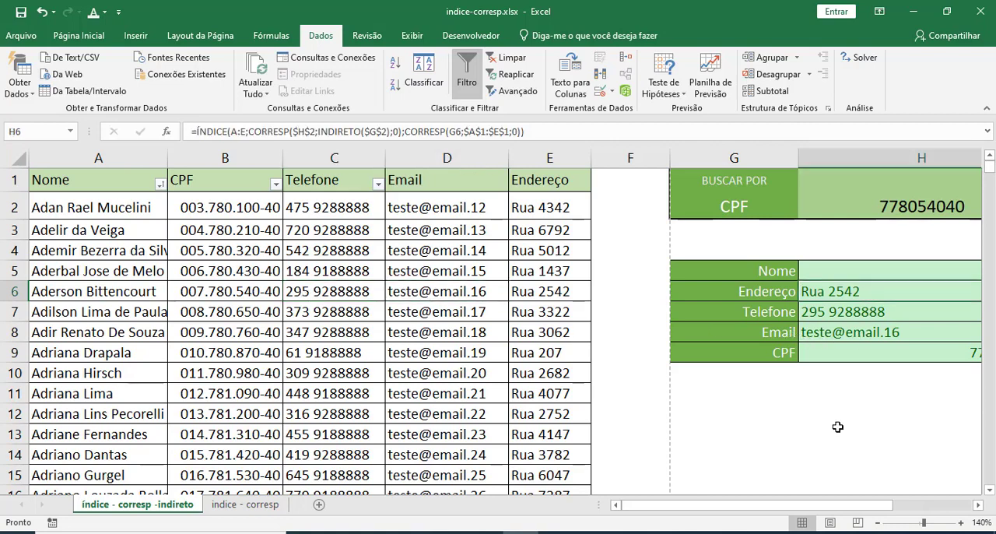
Fill the H6 formula up into the Nome result cell H5.
{"action": "left_click_drag", "start_coordinate": [820, 507], "coordinate": [834, 507]}
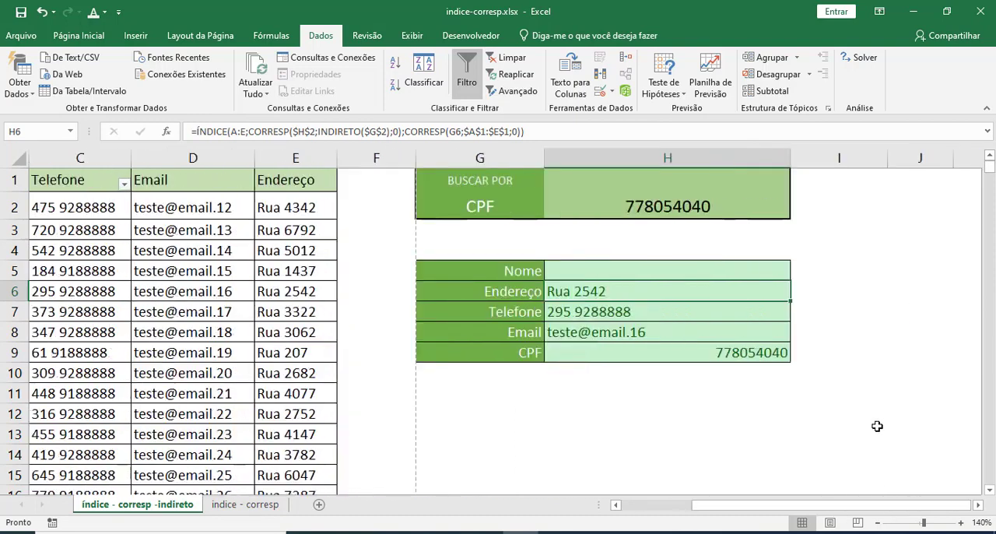
{"action": "left_click_drag", "start_coordinate": [790, 302], "coordinate": [791, 269]}
{"action": "left_click", "coordinate": [815, 308]}
{"action": "left_click", "coordinate": [680, 273]}
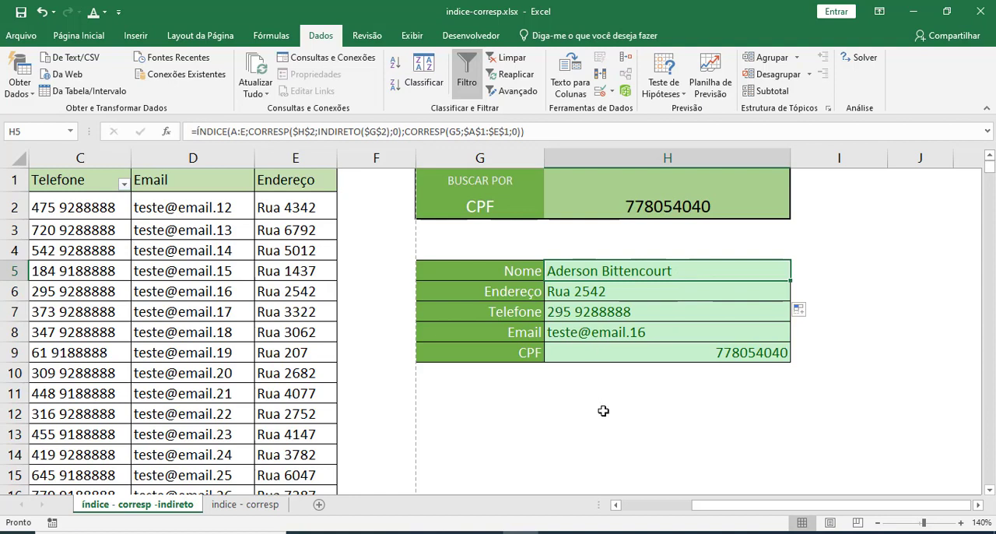
Test the form by switching the search type in G2 to Nome and back to CPF.
{"action": "left_click", "coordinate": [633, 212]}
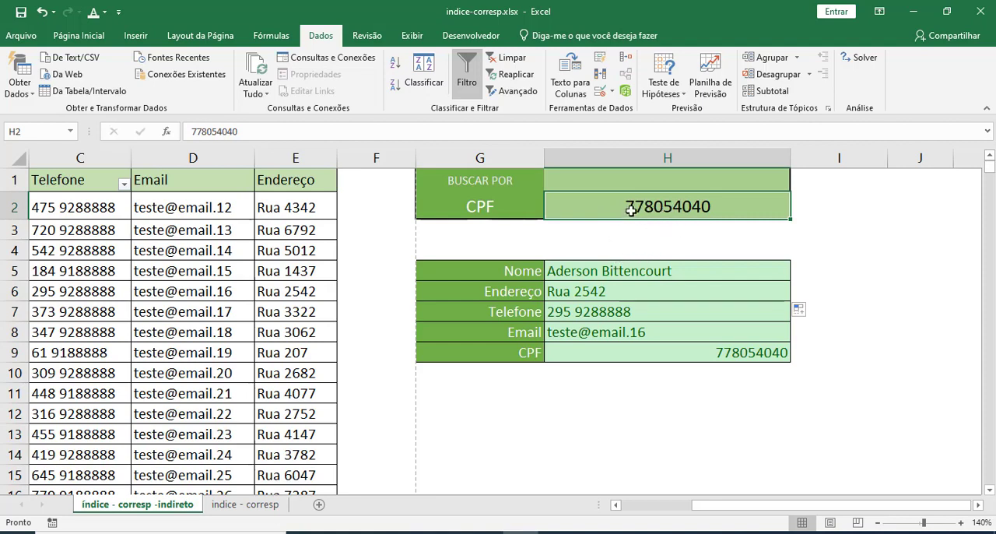
{"action": "left_click", "coordinate": [520, 205]}
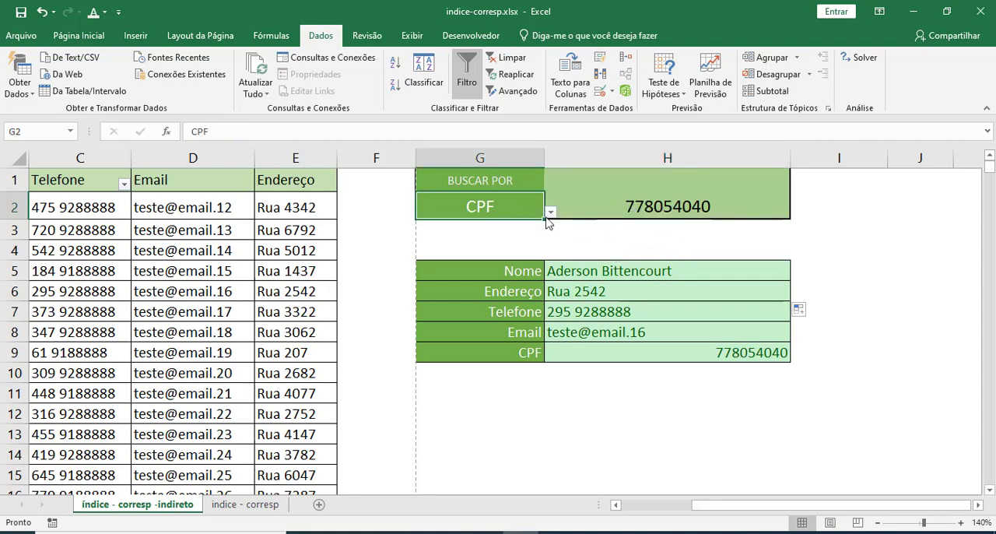
{"action": "left_click", "coordinate": [550, 212]}
{"action": "left_click", "coordinate": [530, 226]}
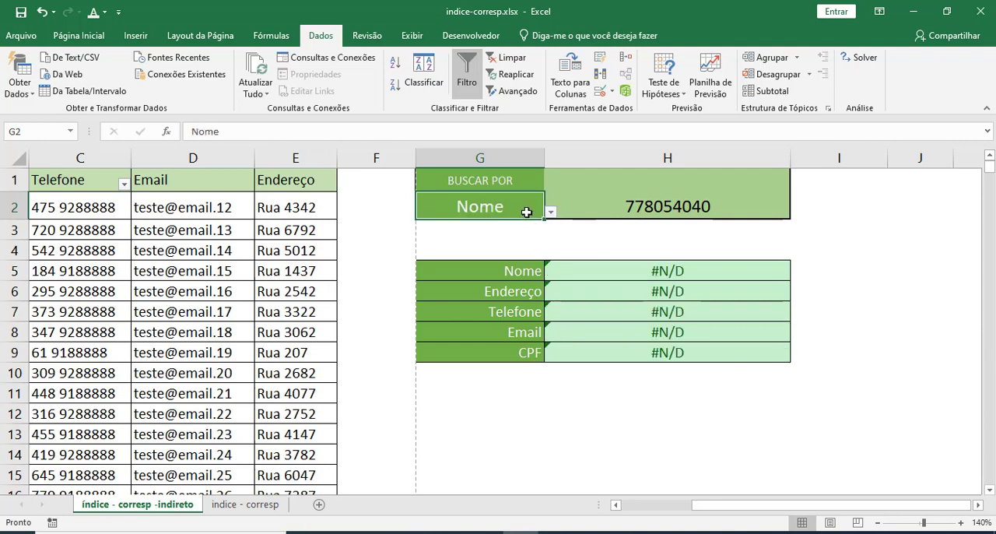
{"action": "left_click", "coordinate": [551, 213]}
{"action": "left_click", "coordinate": [537, 237]}
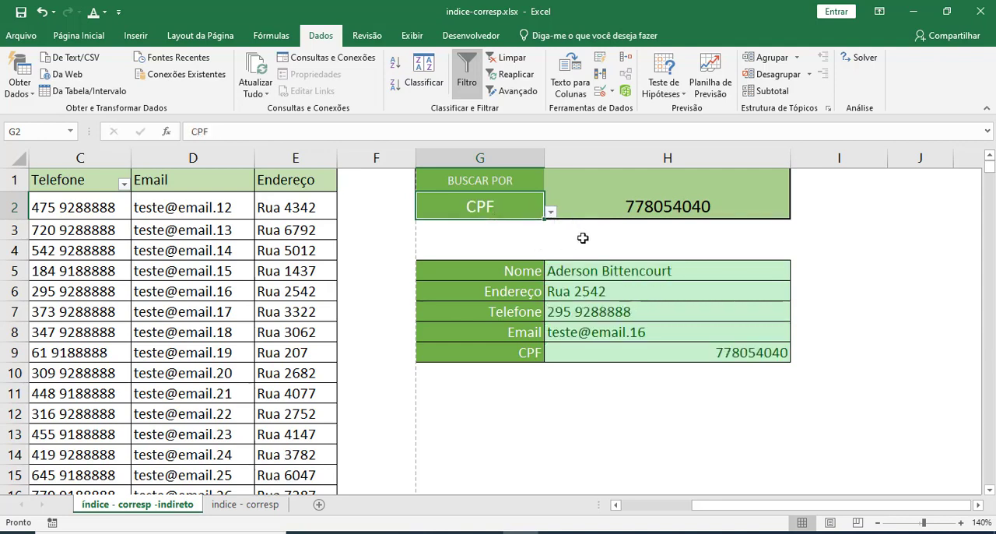
Enter the invalid text "erfef" as the search value in H2 with the search type on CPF.
{"action": "left_click", "coordinate": [582, 271]}
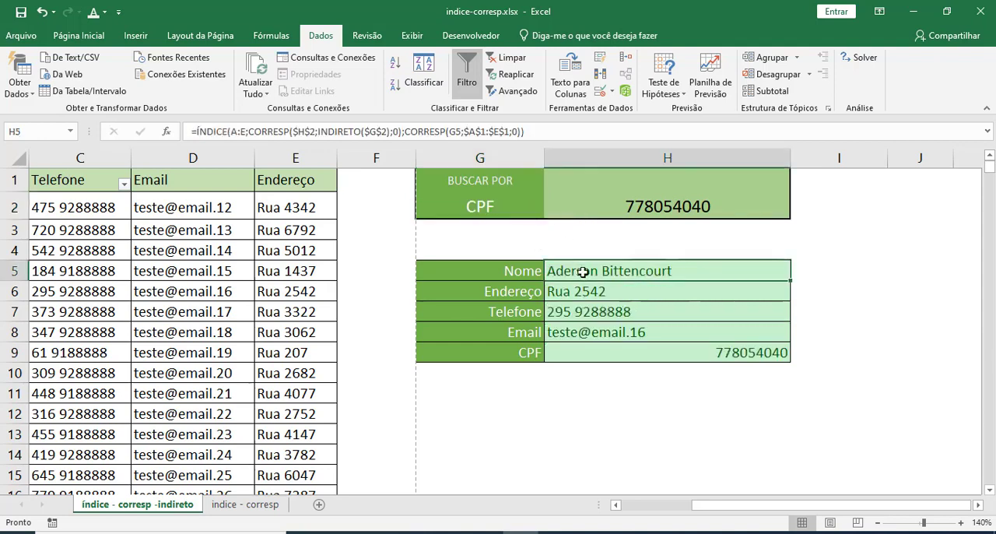
{"action": "left_click", "coordinate": [584, 211]}
{"action": "left_click", "coordinate": [516, 211]}
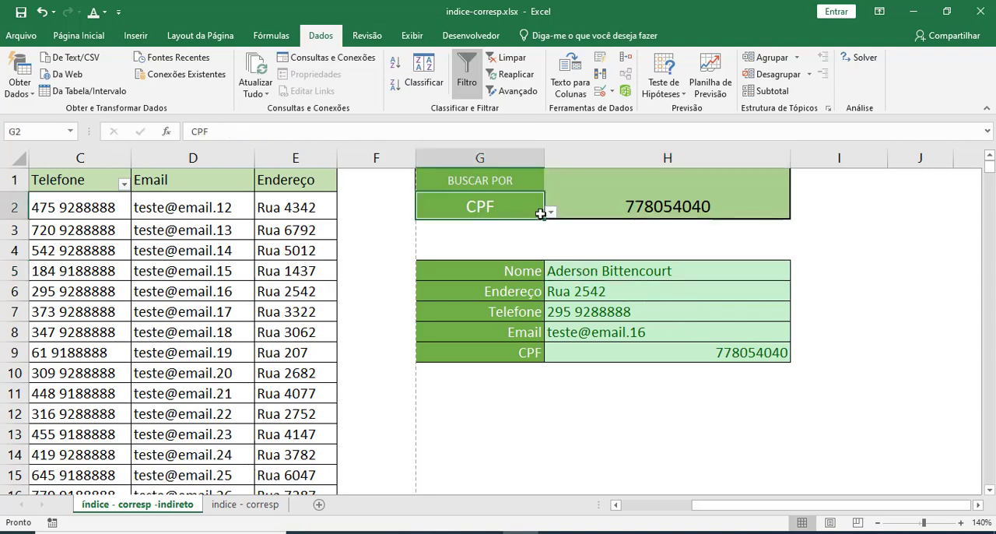
{"action": "left_click", "coordinate": [608, 240]}
{"action": "left_click", "coordinate": [619, 210]}
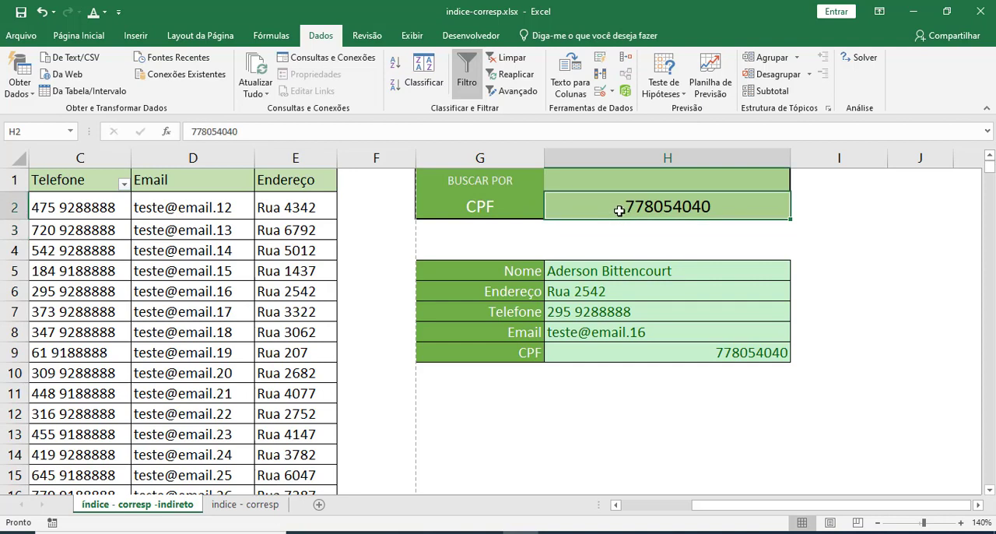
{"action": "type", "text": "erfef"}
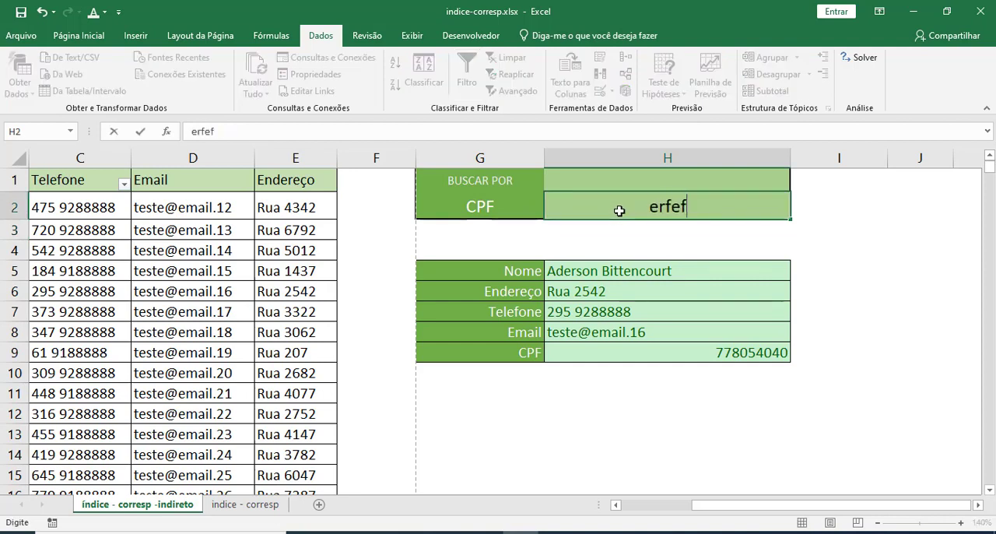
{"action": "key", "text": "Return"}
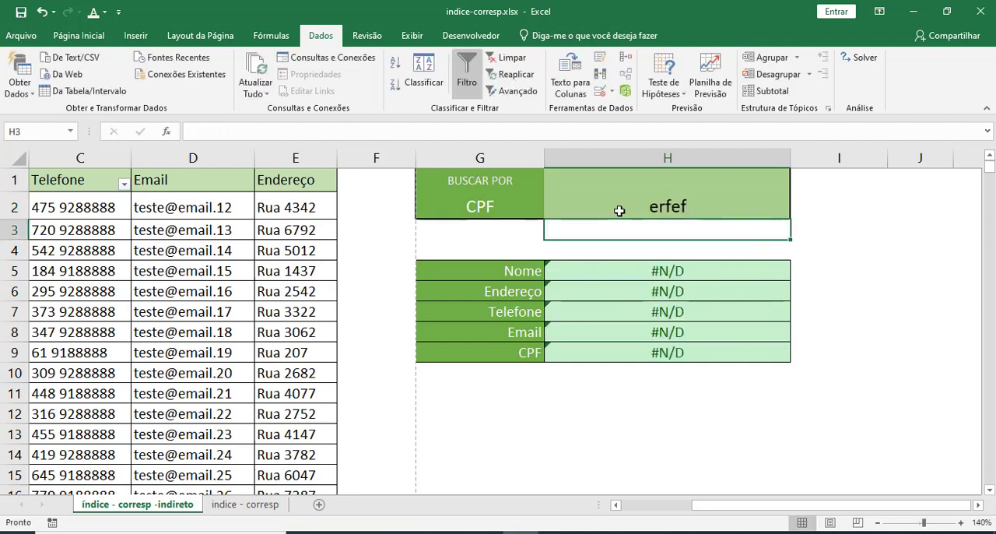
Examine how the search type in G2 relates to the search value in H2.
{"action": "left_click", "coordinate": [618, 210]}
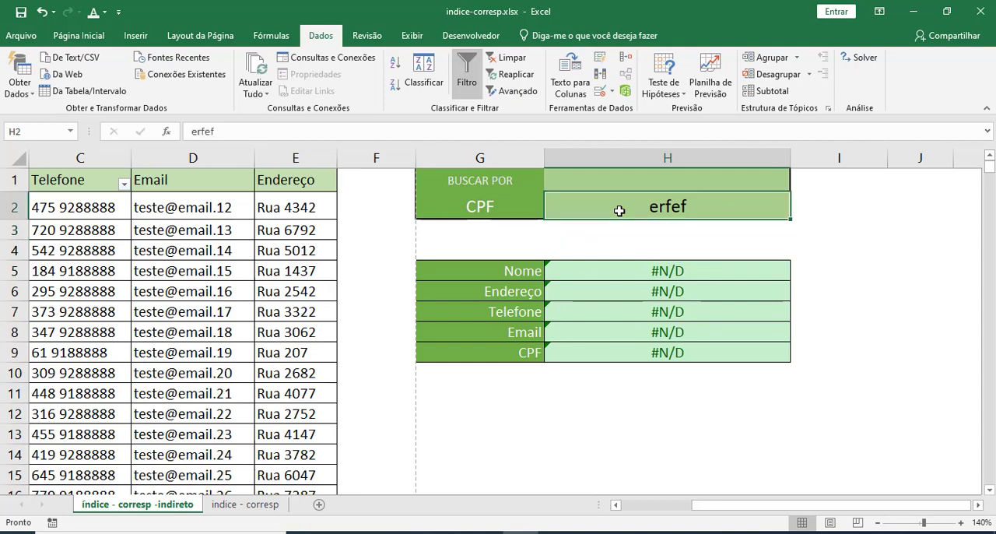
{"action": "left_click", "coordinate": [502, 213]}
{"action": "left_click", "coordinate": [607, 212]}
{"action": "left_click", "coordinate": [498, 210]}
{"action": "left_click", "coordinate": [602, 210]}
{"action": "left_click", "coordinate": [502, 208]}
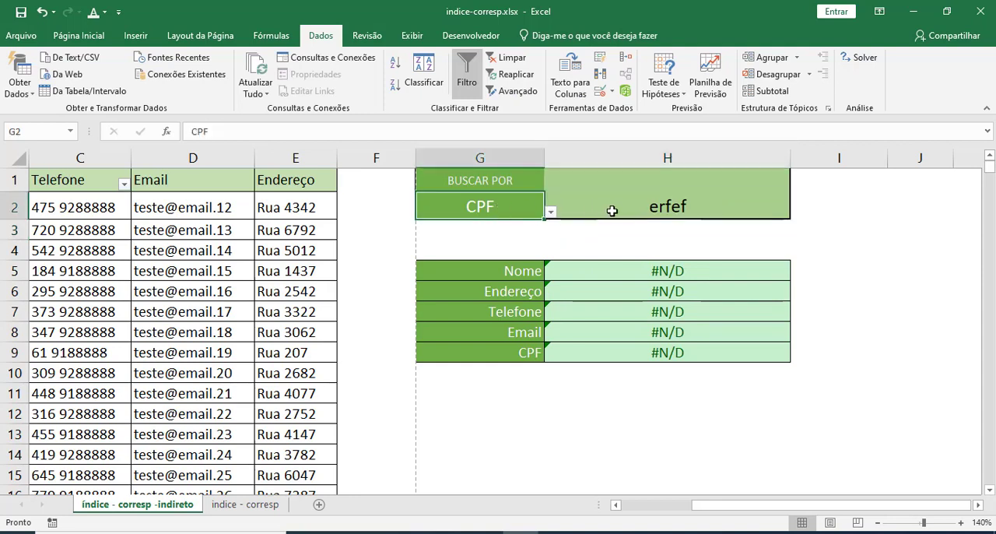
{"action": "left_click", "coordinate": [591, 210]}
Choose Nome as the search type in G2.
{"action": "left_click", "coordinate": [529, 206]}
{"action": "left_click", "coordinate": [550, 212]}
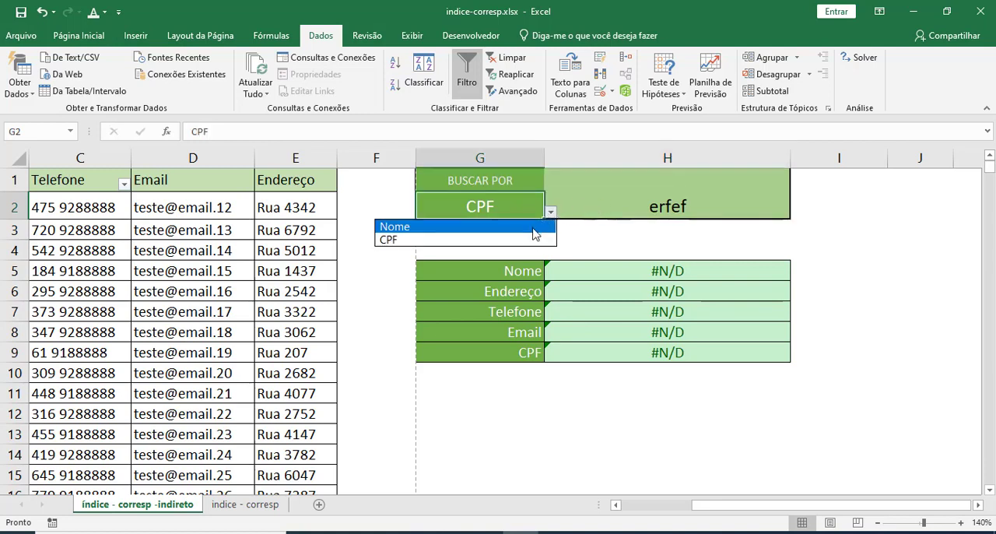
{"action": "left_click", "coordinate": [404, 224]}
{"action": "left_click", "coordinate": [626, 210]}
{"action": "left_click", "coordinate": [529, 210]}
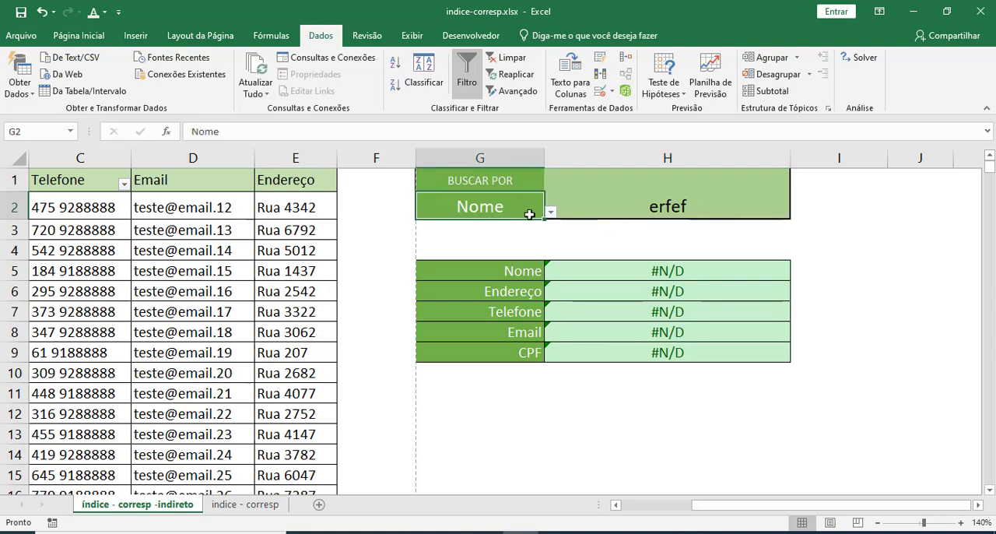
Choose CPF as the search type in G2 and set the data validation of H2 to allow a list (Lista).
{"action": "left_click", "coordinate": [550, 212]}
{"action": "left_click", "coordinate": [523, 240]}
{"action": "left_click", "coordinate": [629, 211]}
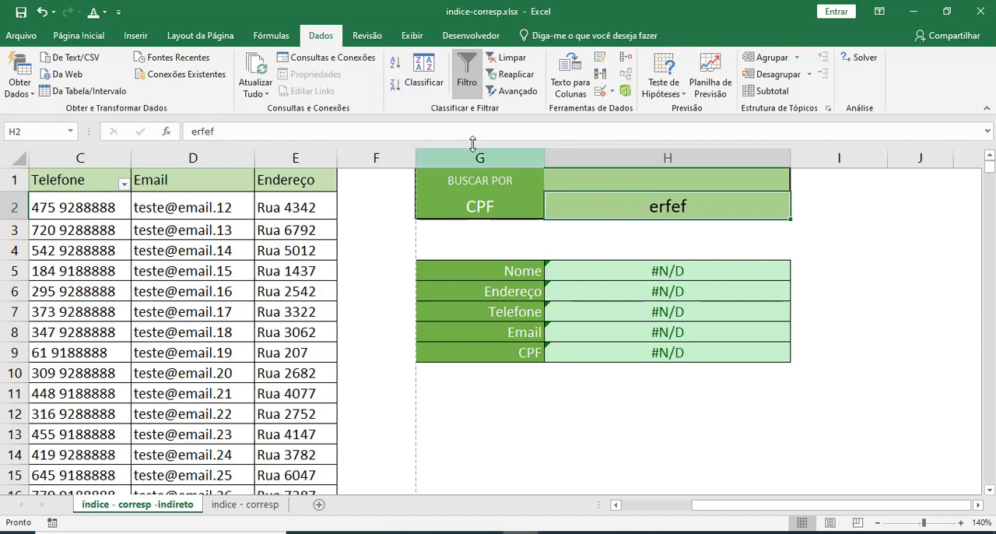
{"action": "left_click", "coordinate": [611, 91]}
{"action": "left_click", "coordinate": [611, 115]}
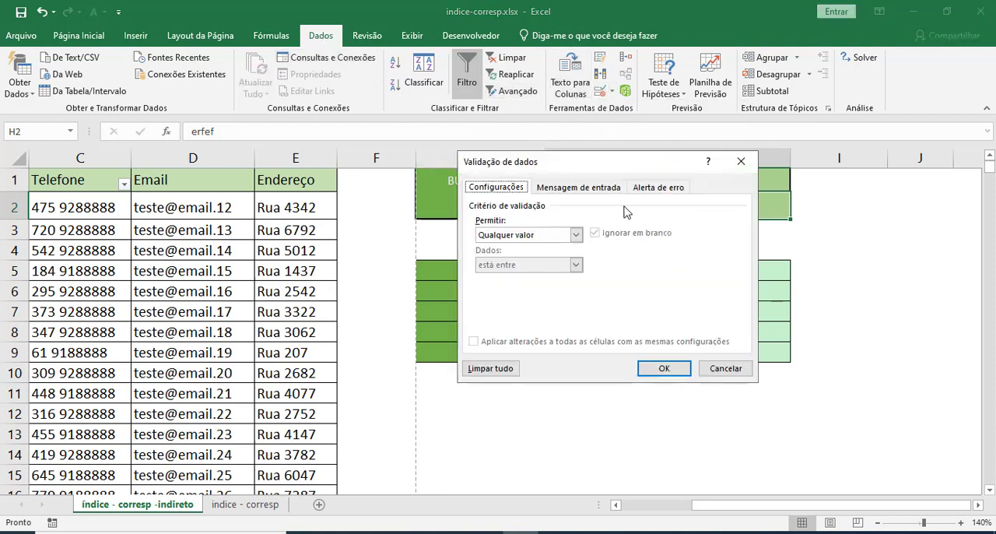
{"action": "left_click_drag", "start_coordinate": [749, 236], "coordinate": [774, 249]}
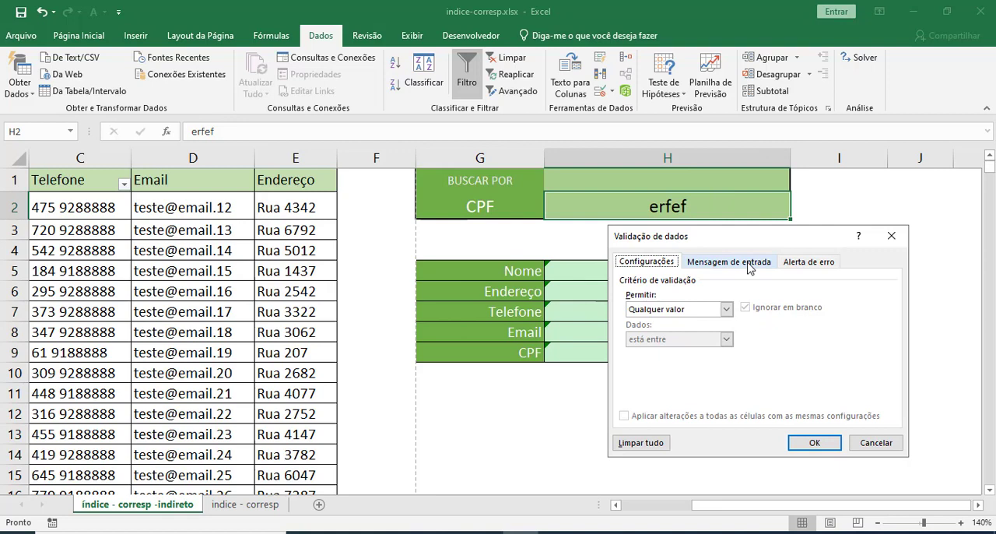
{"action": "left_click", "coordinate": [725, 309]}
{"action": "left_click", "coordinate": [702, 351]}
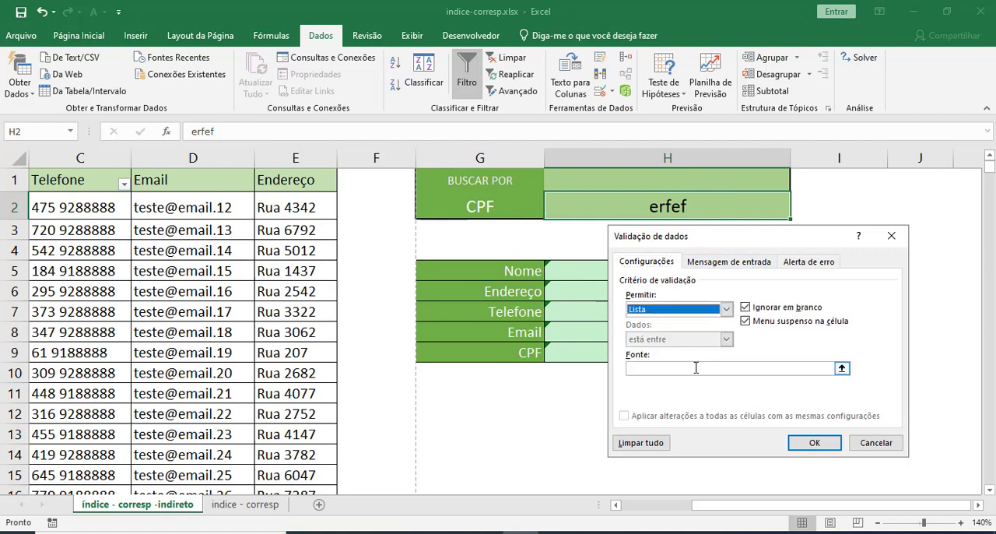
Set the source of H2's list validation to =indireto($G$2) and apply the rule.
{"action": "left_click", "coordinate": [696, 367]}
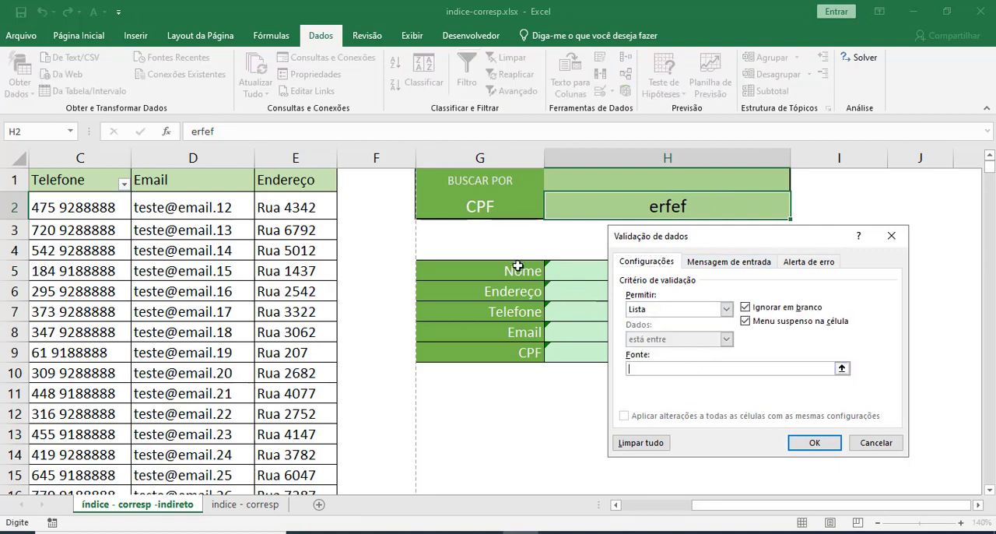
{"action": "left_click", "coordinate": [490, 211]}
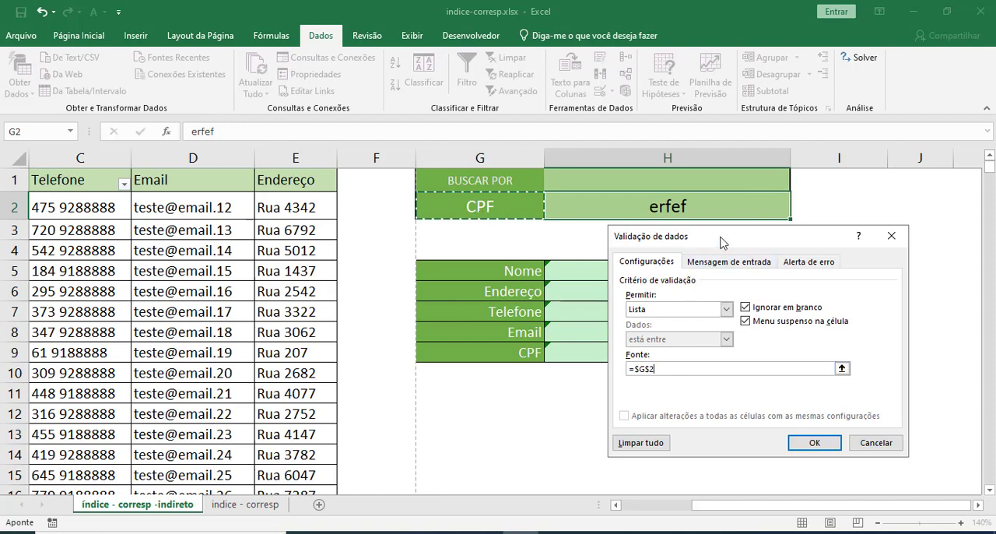
{"action": "left_click_drag", "start_coordinate": [720, 243], "coordinate": [732, 174]}
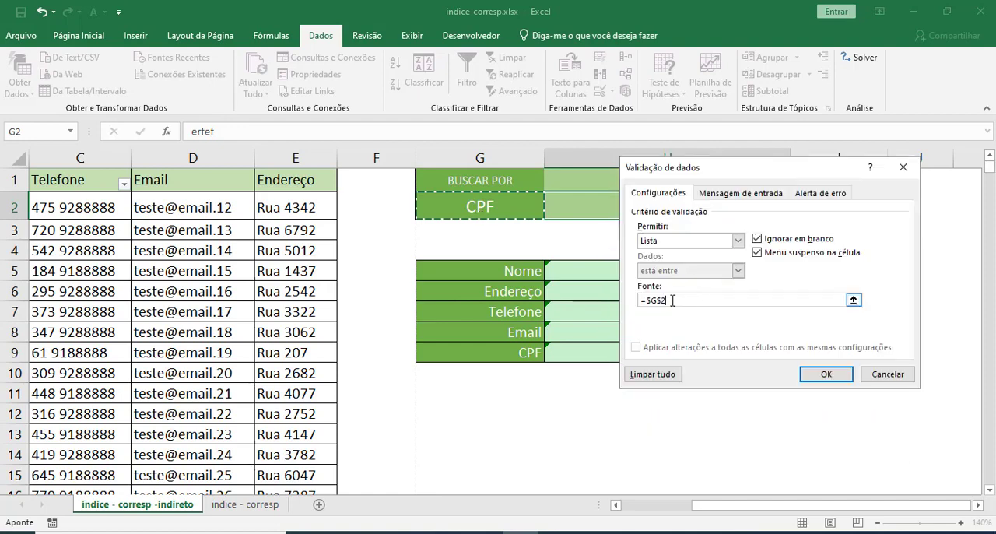
{"action": "left_click_drag", "start_coordinate": [665, 300], "coordinate": [647, 301]}
{"action": "key", "text": "BackSpace"}
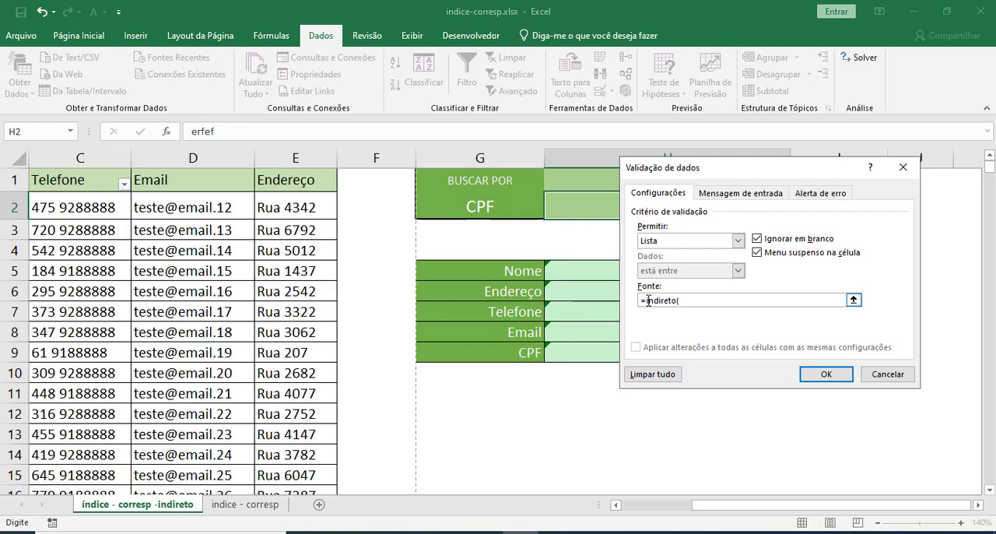
{"action": "type", "text": "indireto("}
{"action": "left_click", "coordinate": [502, 211]}
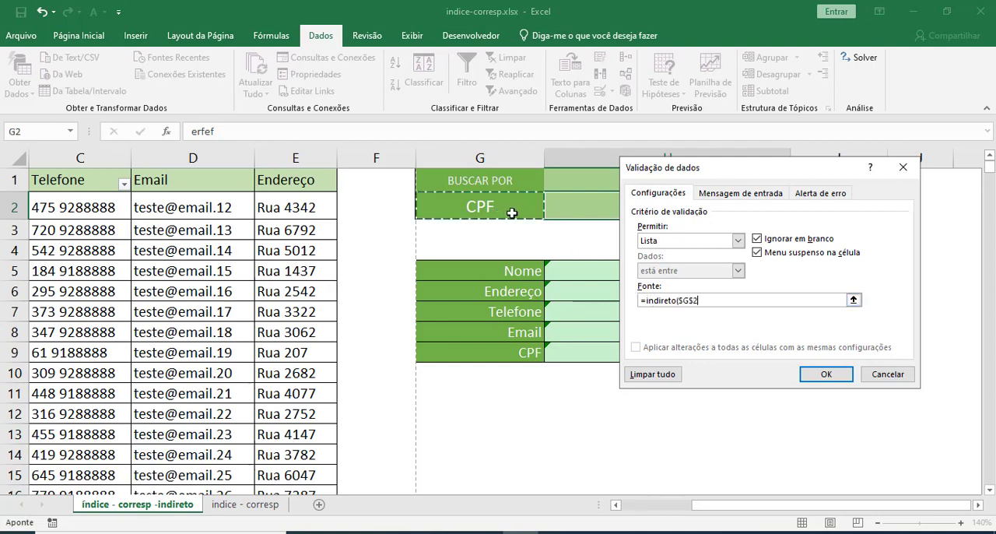
{"action": "type", "text": ")"}
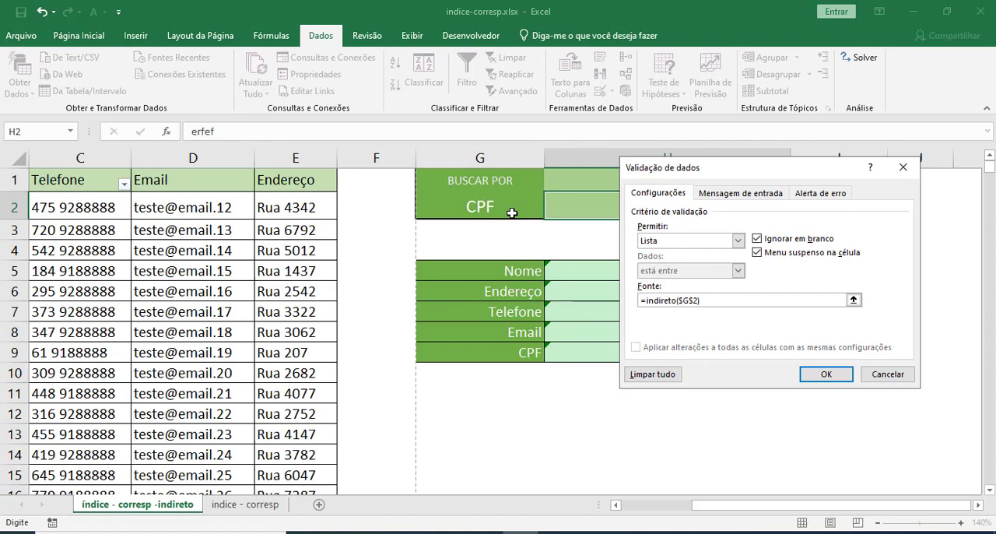
{"action": "left_click", "coordinate": [826, 374]}
{"action": "left_click", "coordinate": [610, 371]}
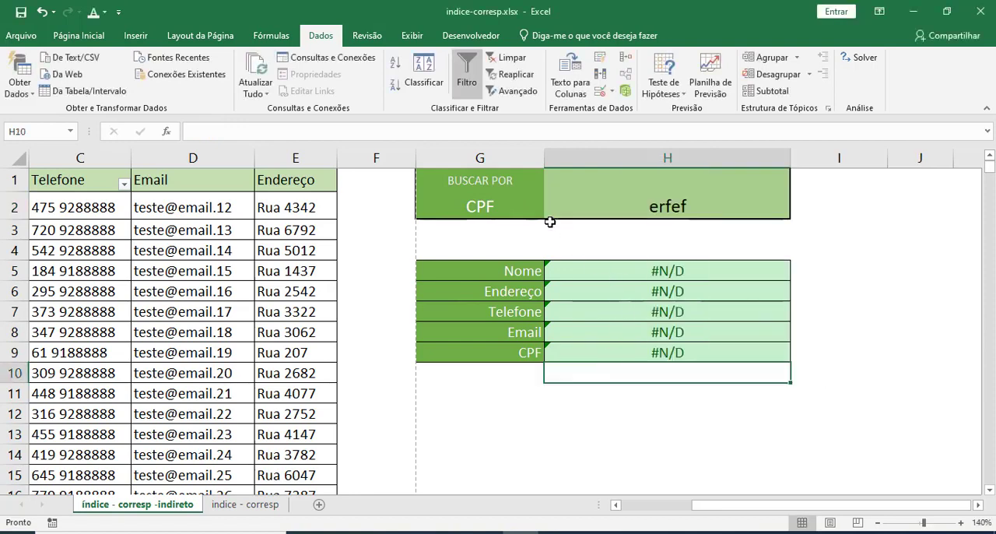
Test the dependent dropdown in H2 by choosing a client's CPF number from its list.
{"action": "left_click", "coordinate": [618, 209]}
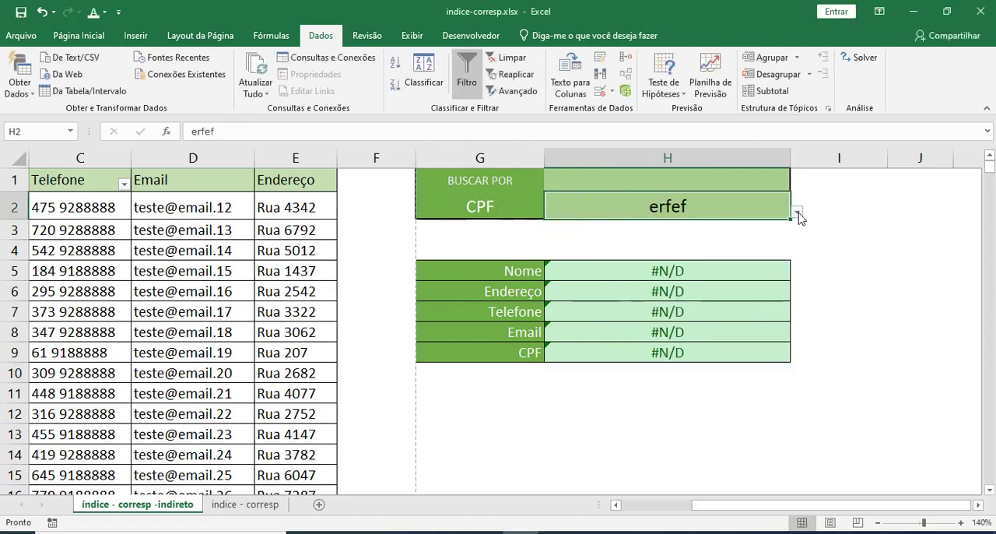
{"action": "left_click", "coordinate": [797, 211]}
{"action": "left_click_drag", "start_coordinate": [792, 248], "coordinate": [790, 280]}
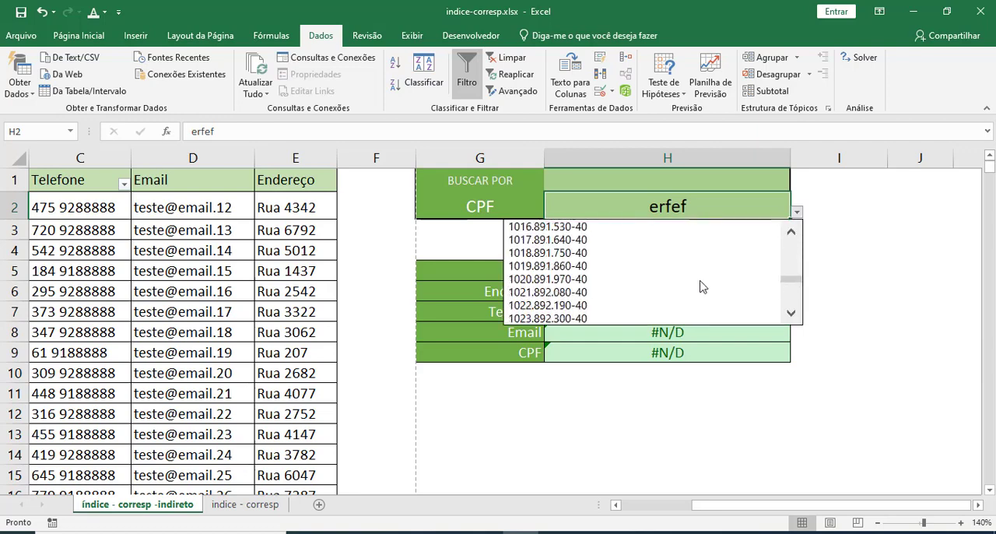
{"action": "left_click", "coordinate": [619, 279]}
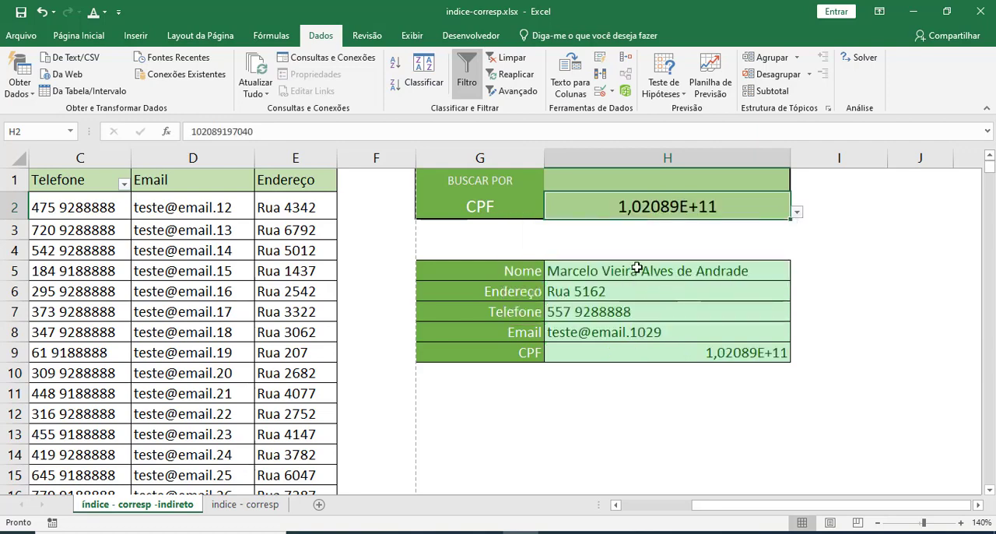
Switch the search type in G2 to Nome.
{"action": "left_click", "coordinate": [511, 214]}
{"action": "left_click", "coordinate": [550, 212]}
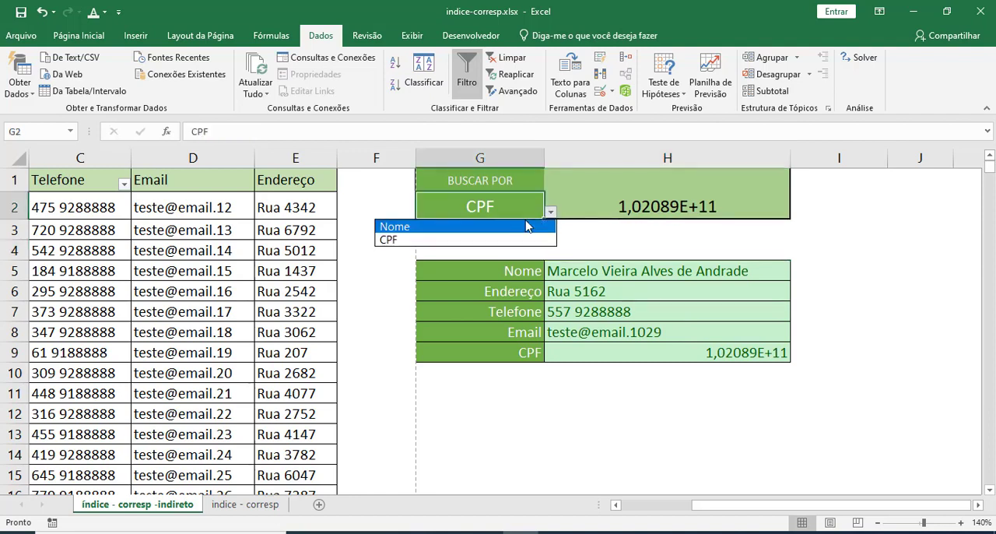
{"action": "left_click", "coordinate": [525, 225]}
Test the dropdown in H2 with the Nome search type by choosing a client's name from its list.
{"action": "left_click", "coordinate": [691, 207]}
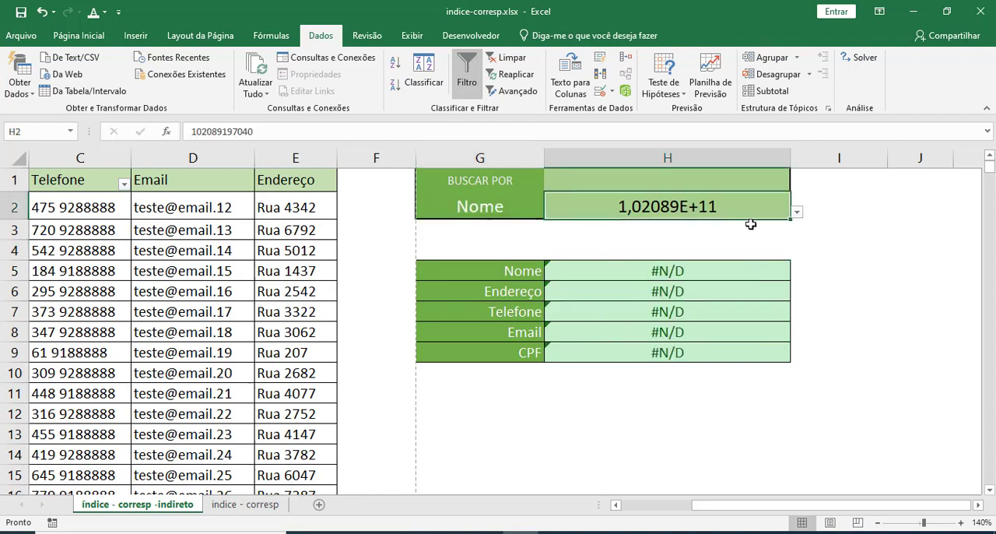
{"action": "left_click", "coordinate": [797, 212]}
{"action": "left_click_drag", "start_coordinate": [794, 253], "coordinate": [795, 279]}
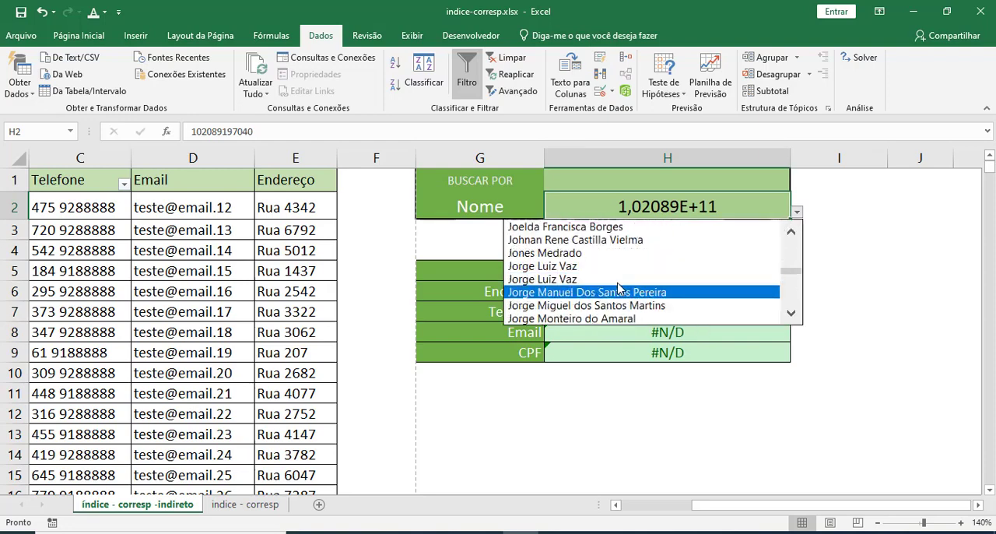
{"action": "left_click", "coordinate": [701, 278]}
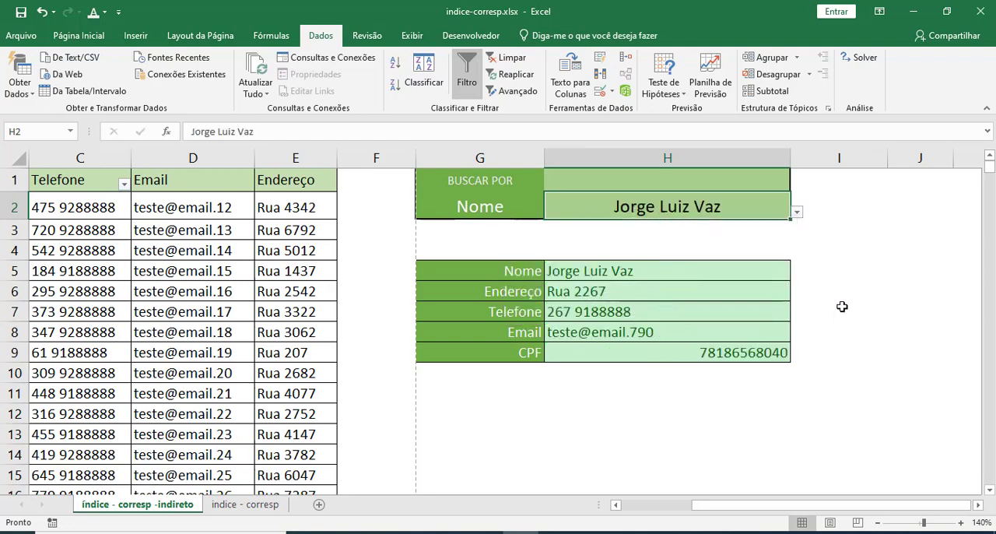
{"action": "left_click", "coordinate": [839, 272]}
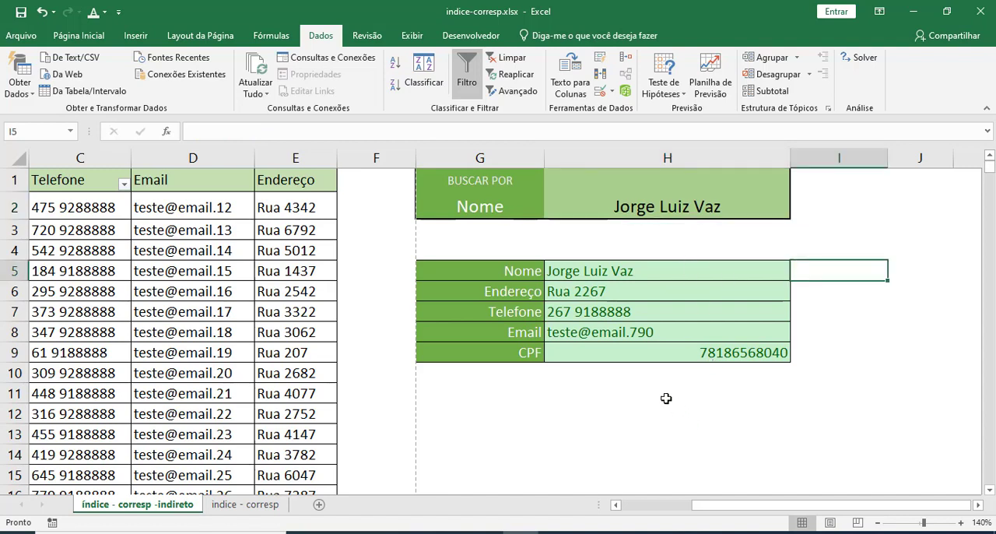